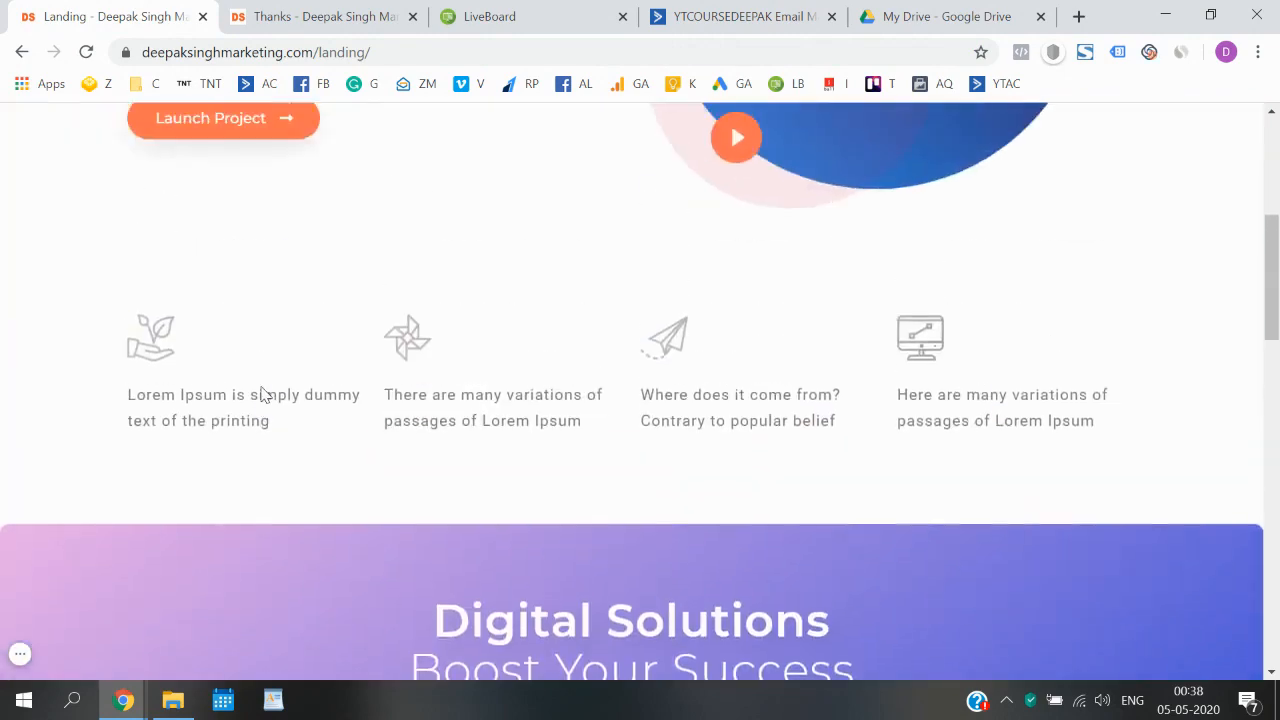
# - Review the landing page down to its sign-up form, check the thank-you page, and return to the form
pyautogui.scroll(-11, 265, 395)
pyautogui.scroll(-5, 265, 395)
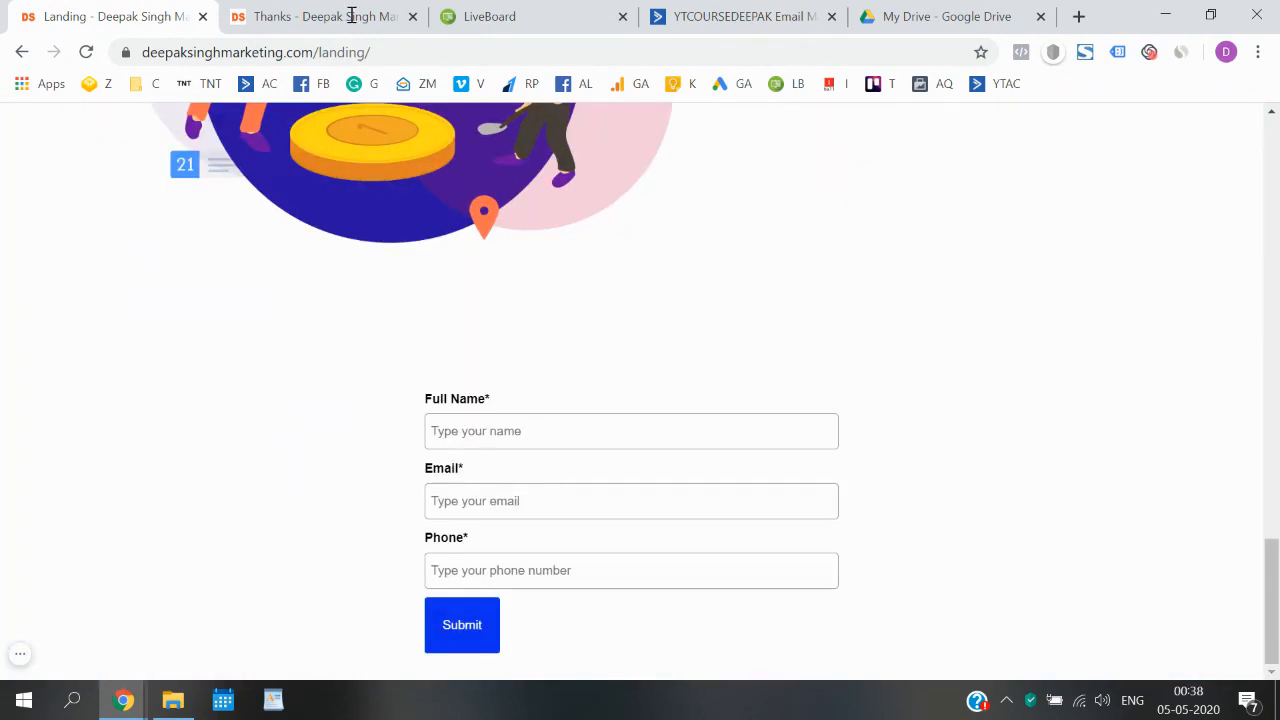
pyautogui.click(340, 16)
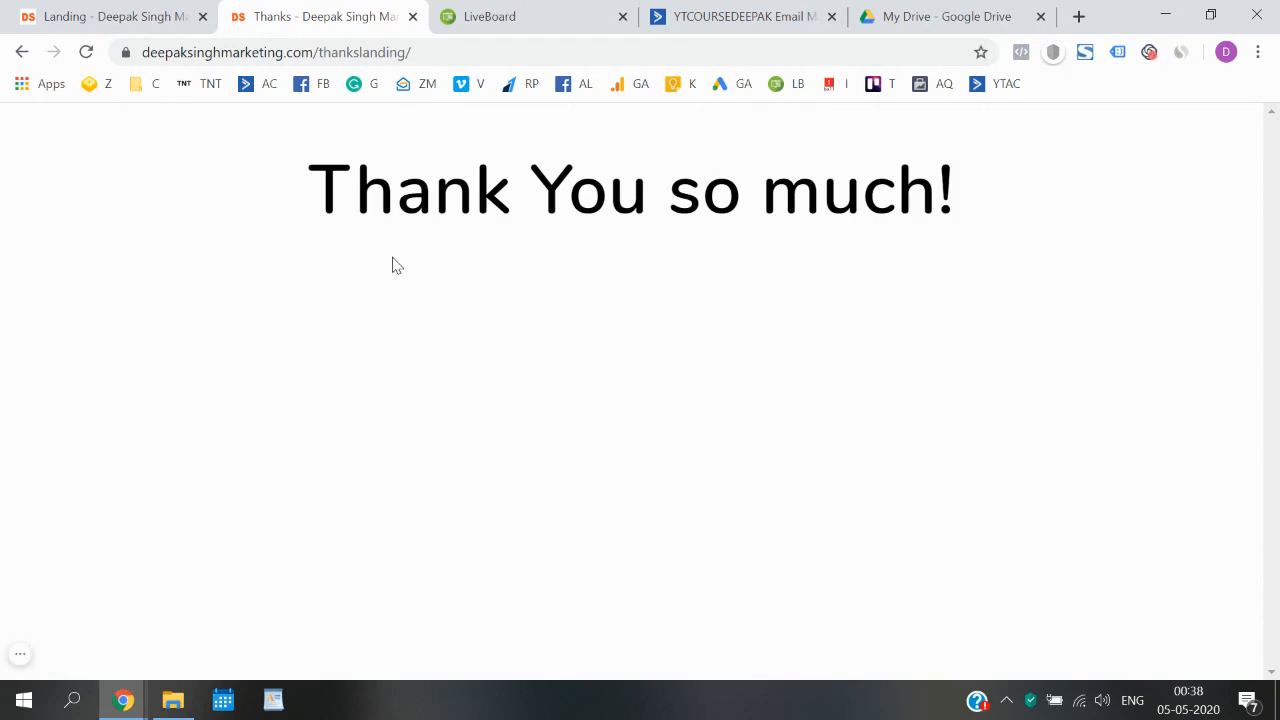
pyautogui.click(160, 10)
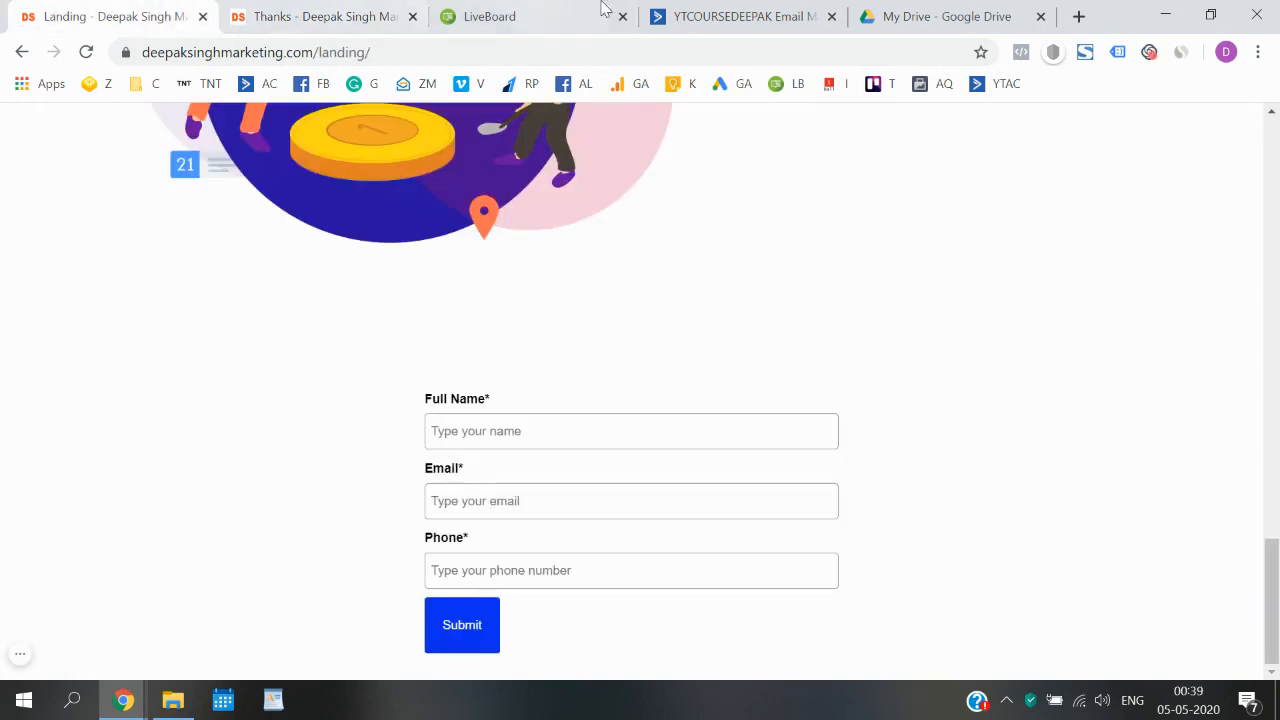
# - Switch to LiveBoard, handwrite the underlined black heading "MBBS E-book", and draw a tall page outline beneath it
pyautogui.click(548, 9)
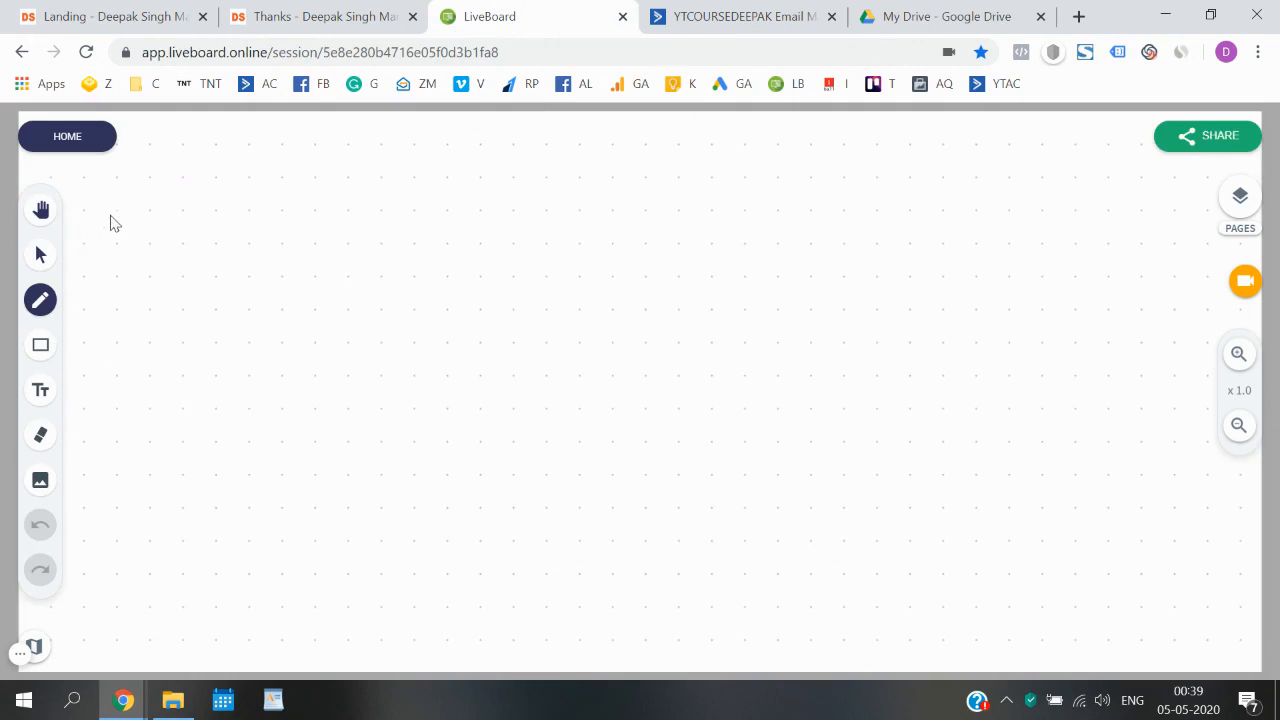
pyautogui.moveTo(228, 211)
pyautogui.mouseDown()
pyautogui.moveTo(303, 206)
pyautogui.moveTo(318, 226)
pyautogui.moveTo(380, 206)
pyautogui.moveTo(526, 209)
pyautogui.moveTo(263, 260)
pyautogui.moveTo(518, 228)
pyautogui.mouseUp()
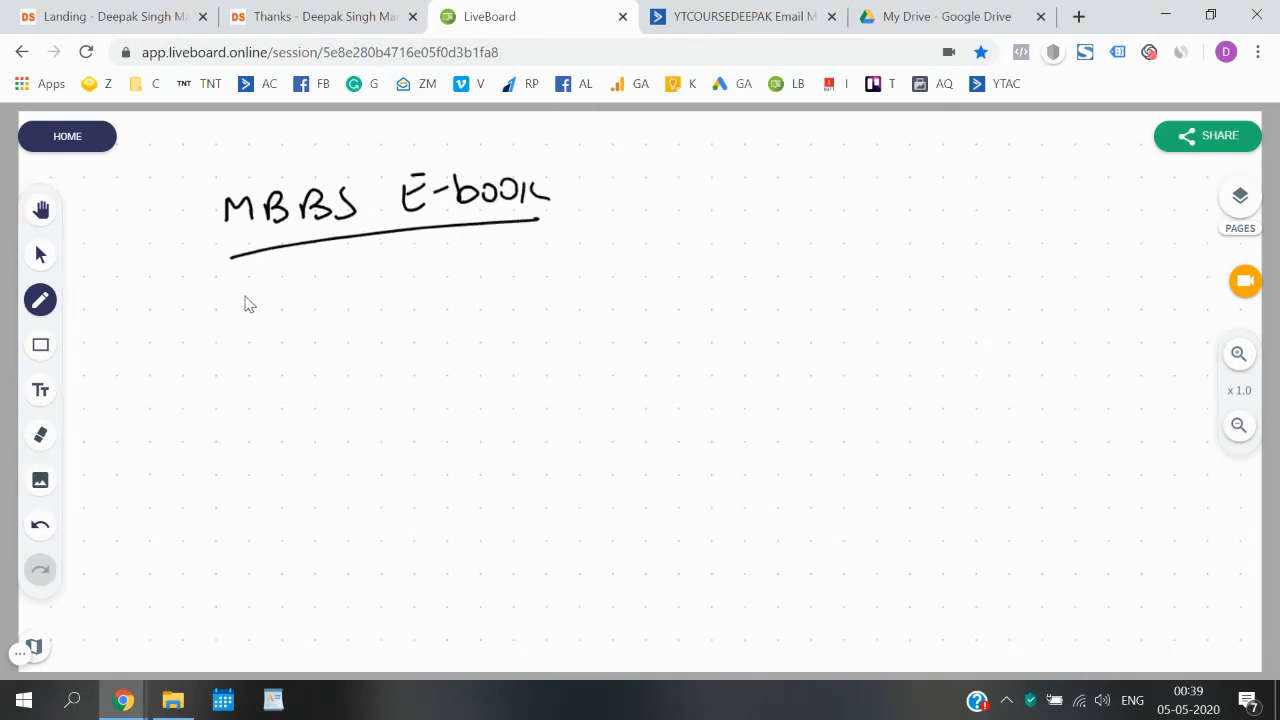
pyautogui.moveTo(246, 297); pyautogui.dragTo(255, 507)
pyautogui.moveTo(247, 293)
pyautogui.mouseDown()
pyautogui.moveTo(411, 279)
pyautogui.moveTo(433, 445)
pyautogui.moveTo(337, 532)
pyautogui.moveTo(242, 537)
pyautogui.moveTo(245, 502)
pyautogui.mouseUp()
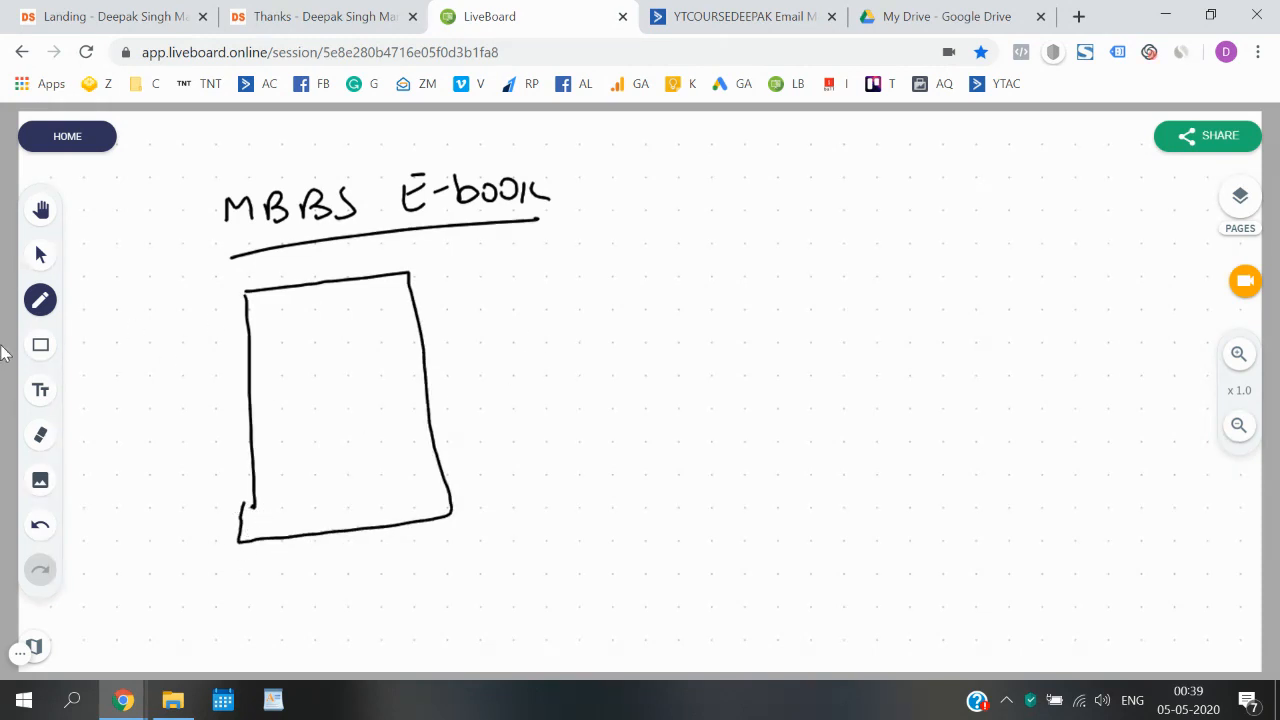
# - Set the pen colour to red, write "Landing page" inside the page outline, and draw a small form box below the words
pyautogui.click(39, 306)
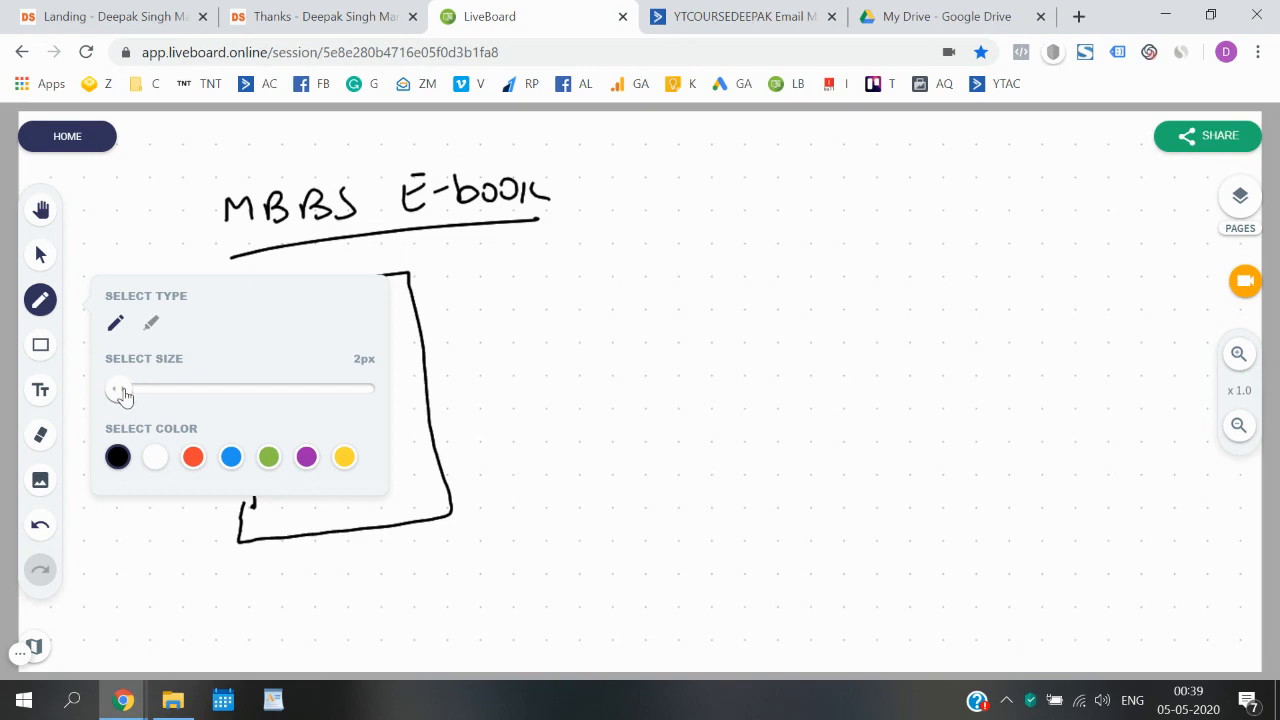
pyautogui.click(193, 457)
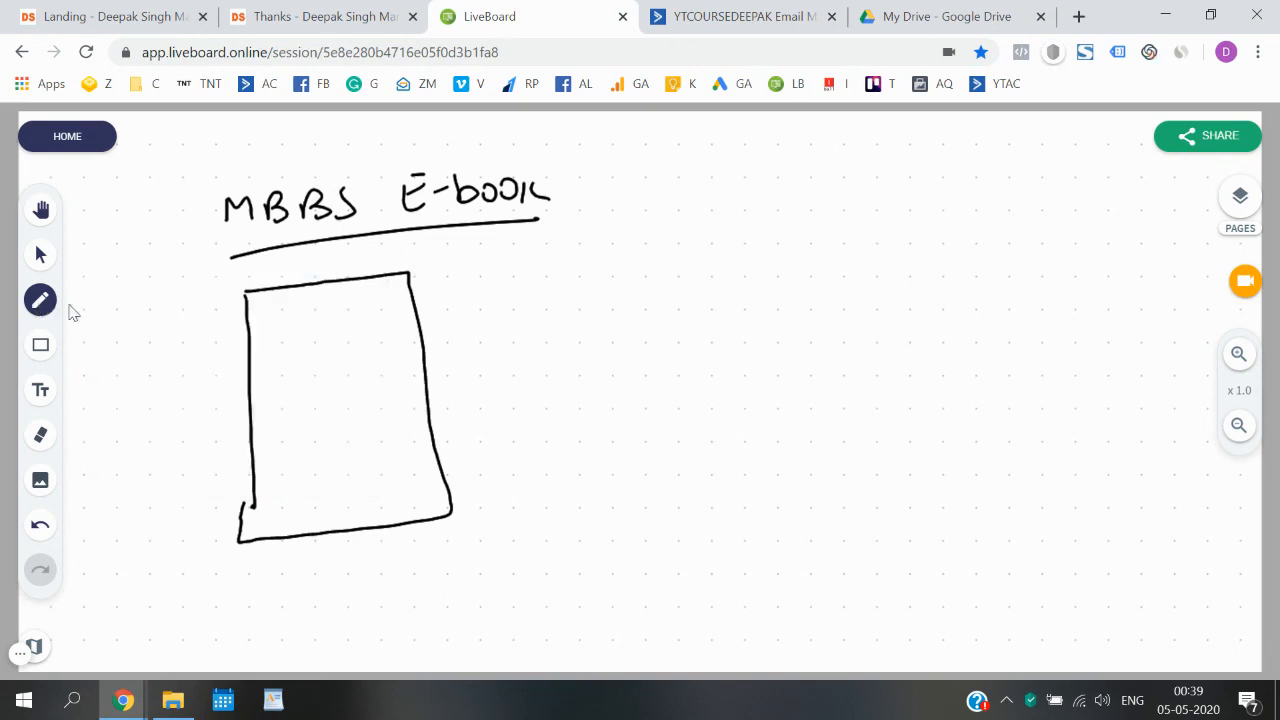
pyautogui.moveTo(262, 306)
pyautogui.mouseDown()
pyautogui.moveTo(266, 331)
pyautogui.moveTo(294, 331)
pyautogui.moveTo(400, 300)
pyautogui.moveTo(385, 345)
pyautogui.mouseUp()
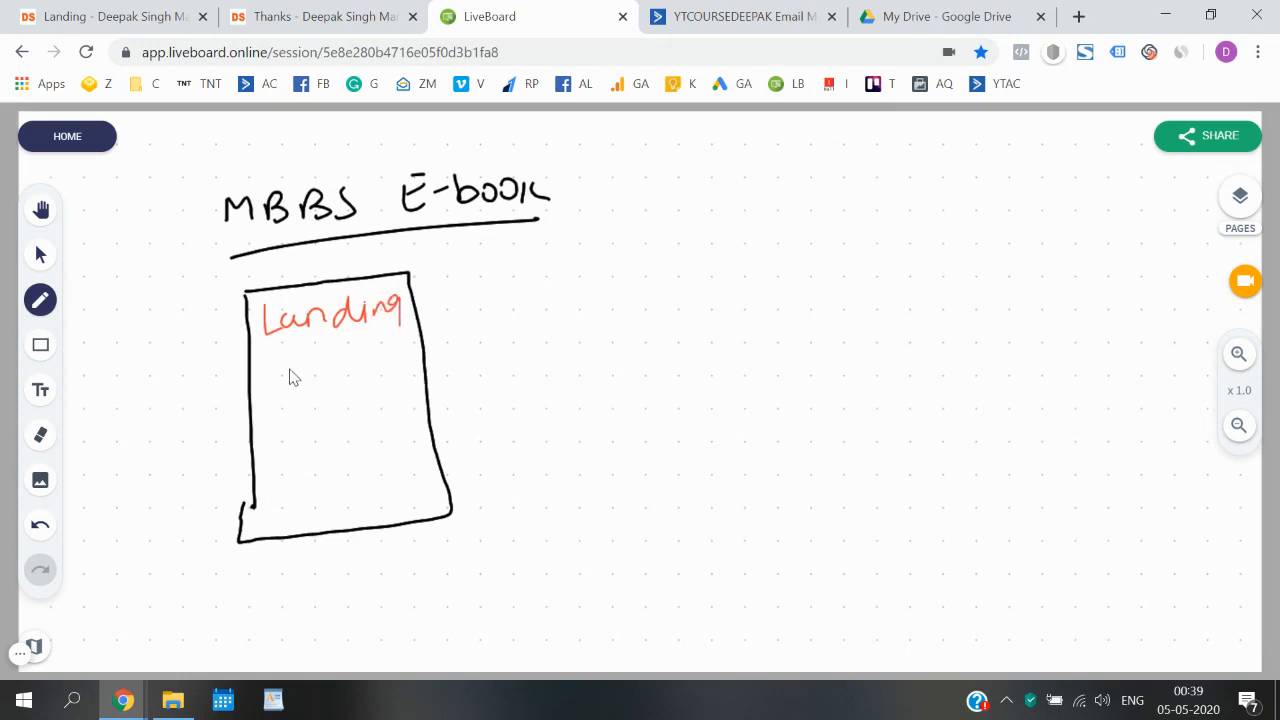
pyautogui.moveTo(290, 360)
pyautogui.mouseDown()
pyautogui.moveTo(362, 372)
pyautogui.moveTo(363, 390)
pyautogui.moveTo(380, 356)
pyautogui.mouseUp()
pyautogui.moveTo(298, 442); pyautogui.dragTo(300, 512)
pyautogui.moveTo(298, 440)
pyautogui.mouseDown()
pyautogui.moveTo(400, 491)
pyautogui.moveTo(295, 511)
pyautogui.mouseUp()
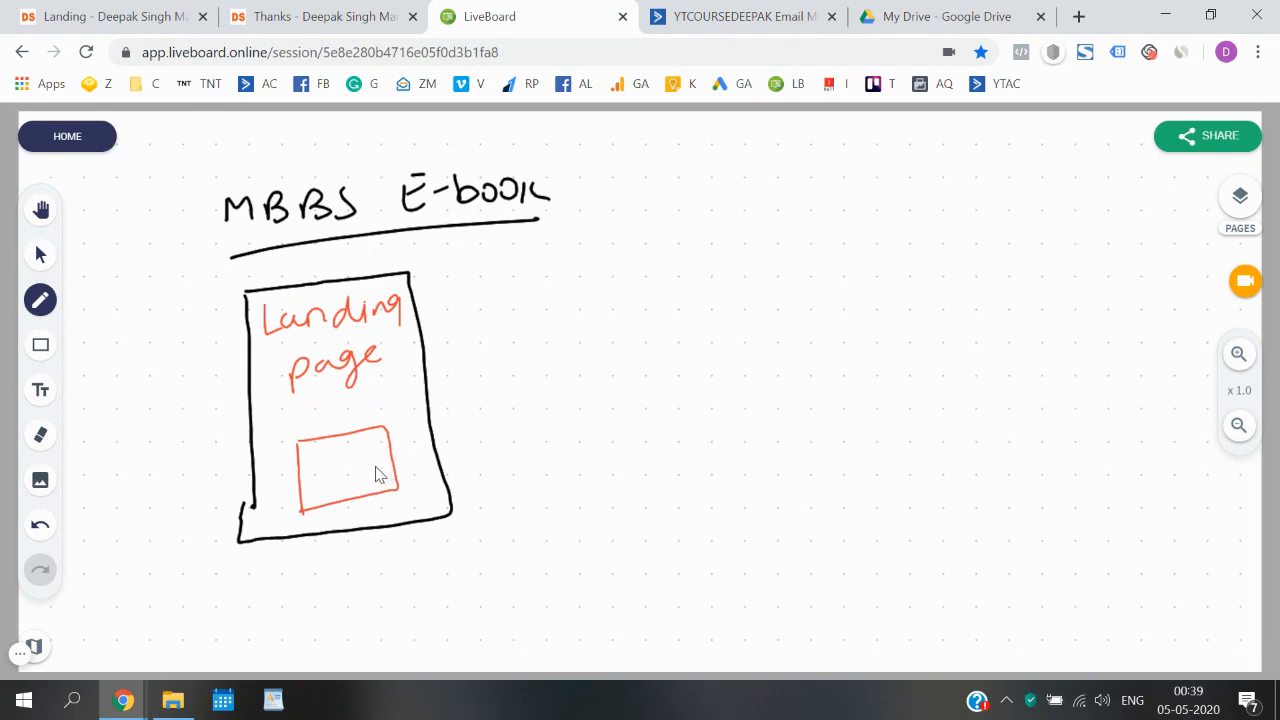
# - Draw a red arrow from the form box out of the page outline to a boxed "e-book" label
pyautogui.moveTo(390, 456)
pyautogui.mouseDown()
pyautogui.moveTo(540, 404)
pyautogui.moveTo(521, 414)
pyautogui.mouseUp()
pyautogui.moveTo(576, 378); pyautogui.dragTo(620, 374)
pyautogui.moveTo(628, 352)
pyautogui.mouseDown()
pyautogui.moveTo(628, 386)
pyautogui.moveTo(648, 378)
pyautogui.mouseUp()
pyautogui.moveTo(672, 366)
pyautogui.mouseDown()
pyautogui.moveTo(694, 358)
pyautogui.moveTo(700, 372)
pyautogui.mouseUp()
pyautogui.moveTo(718, 348); pyautogui.dragTo(734, 376)
pyautogui.moveTo(566, 370)
pyautogui.mouseDown()
pyautogui.moveTo(572, 400)
pyautogui.moveTo(612, 343)
pyautogui.moveTo(753, 372)
pyautogui.moveTo(578, 410)
pyautogui.mouseUp()
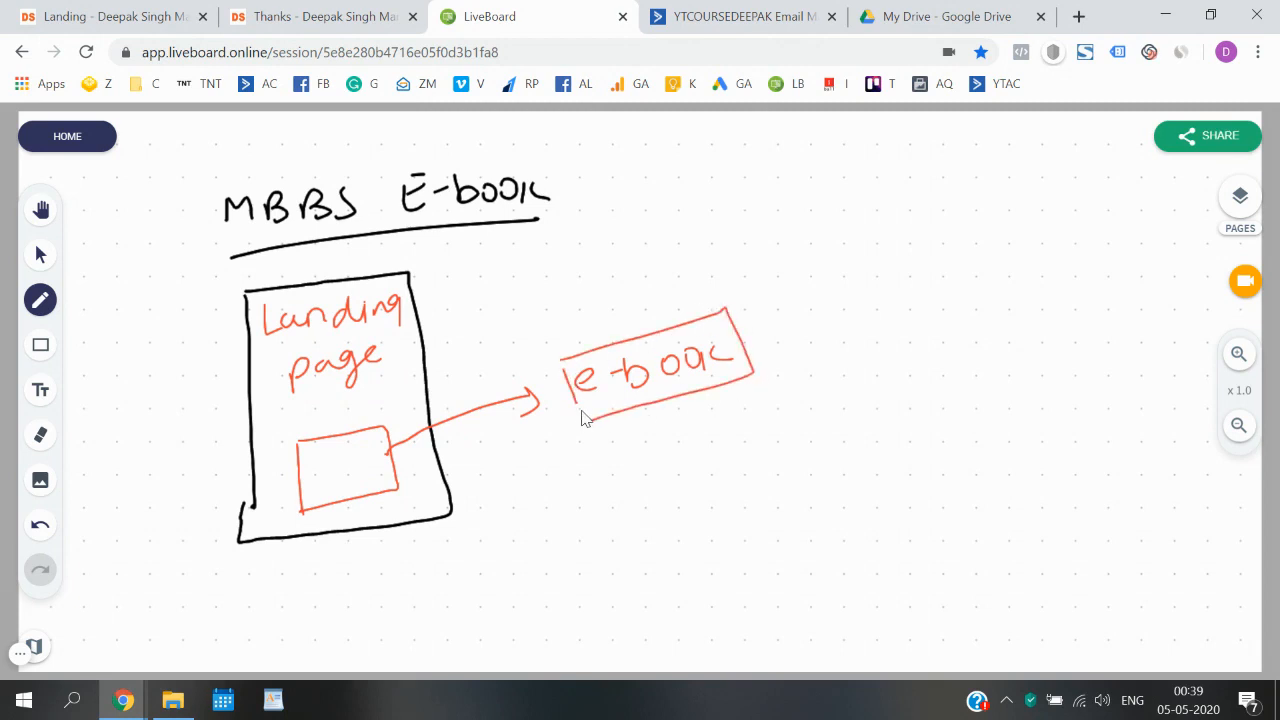
# - Look at the landing page's form and the thank-you page again, and return to the LiveBoard whiteboard
pyautogui.click(118, 14)
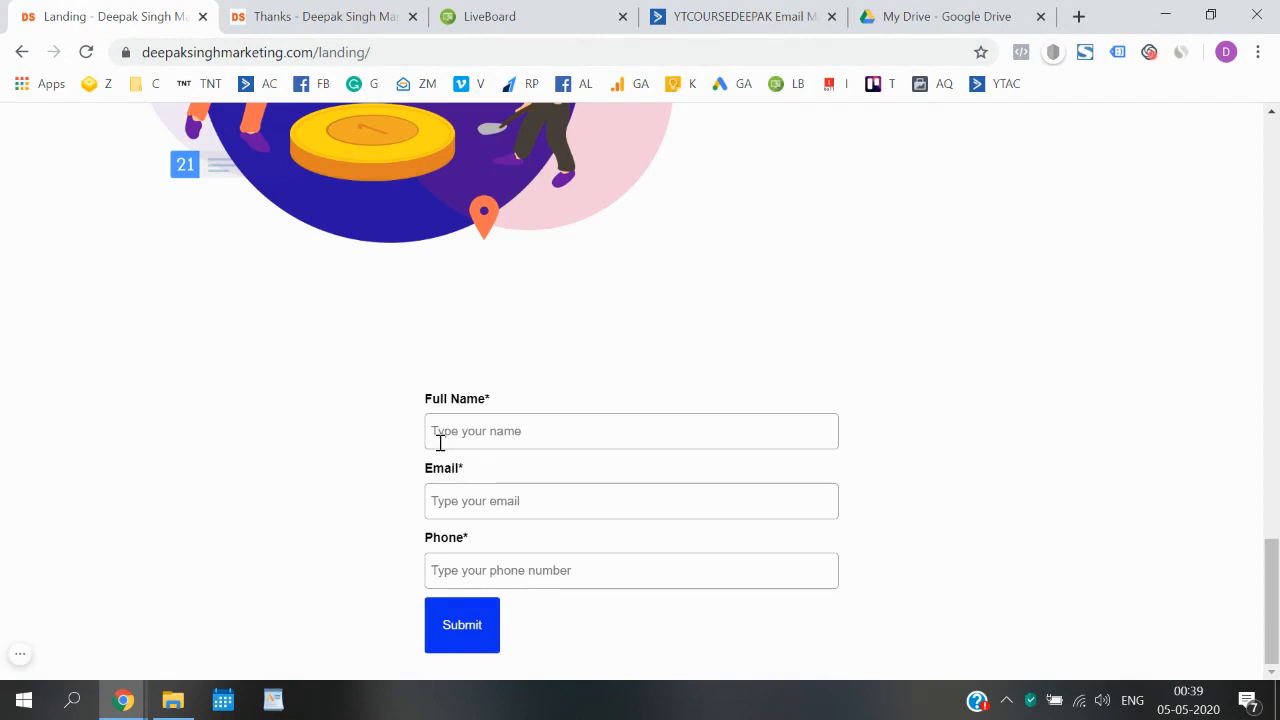
pyautogui.click(306, 15)
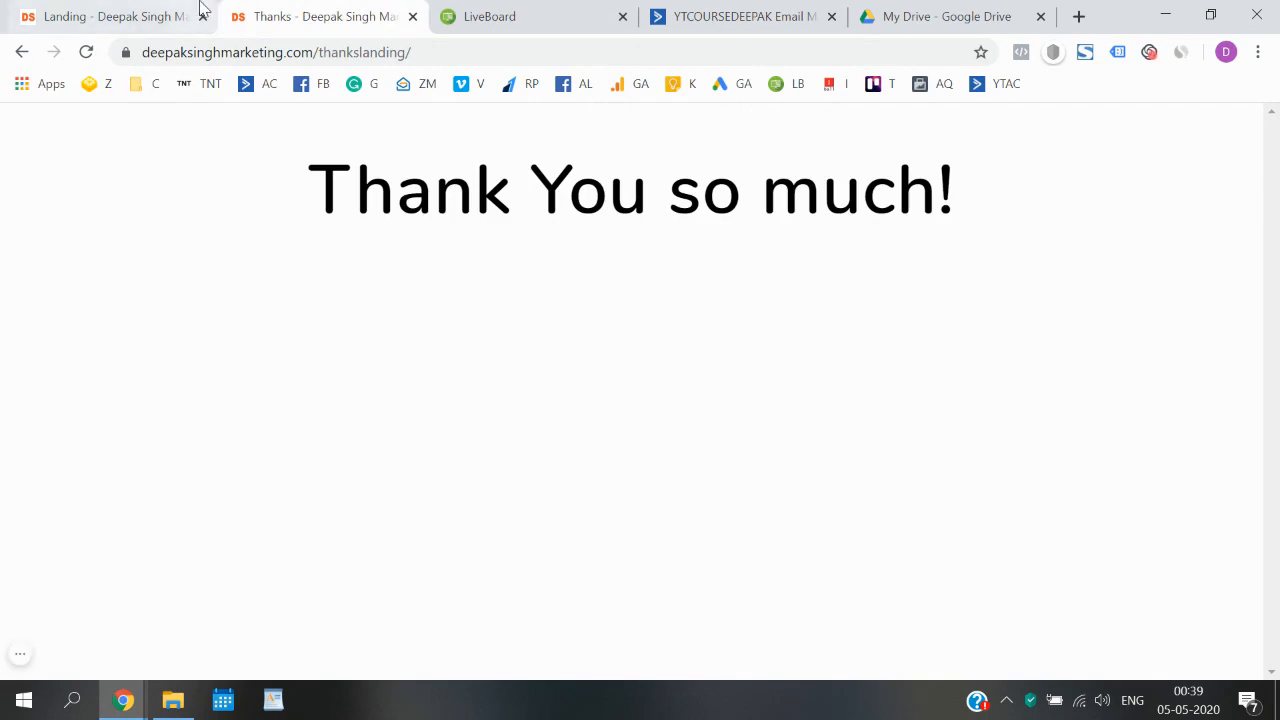
pyautogui.click(199, 12)
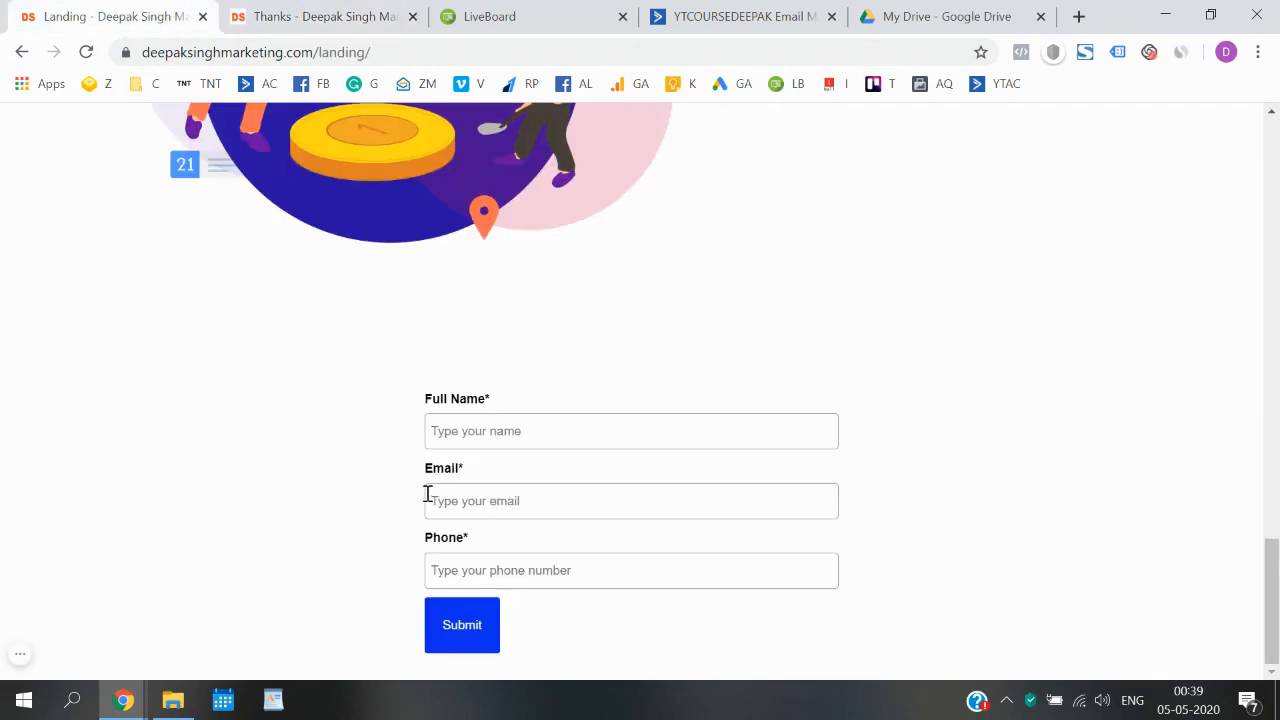
pyautogui.click(575, 8)
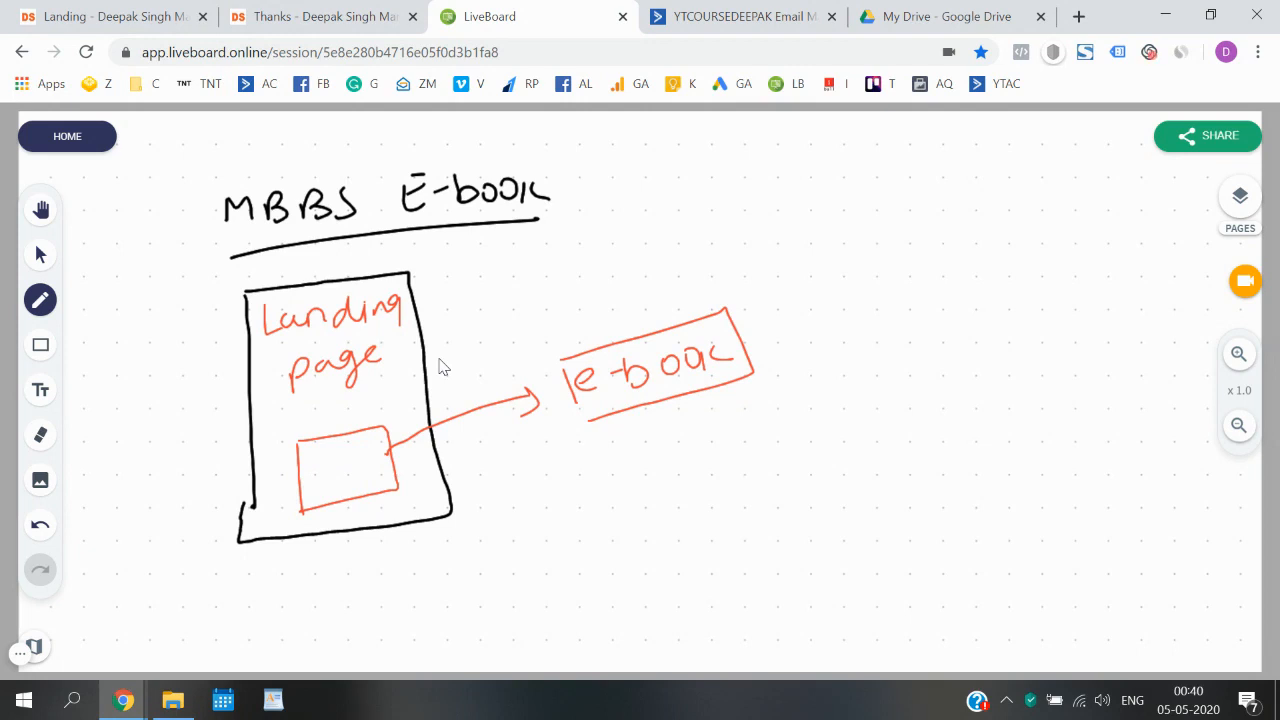
# - Switch to the ActiveCampaign lists to examine the MBBS Students list, and revisit the landing page's form
pyautogui.click(750, 14)
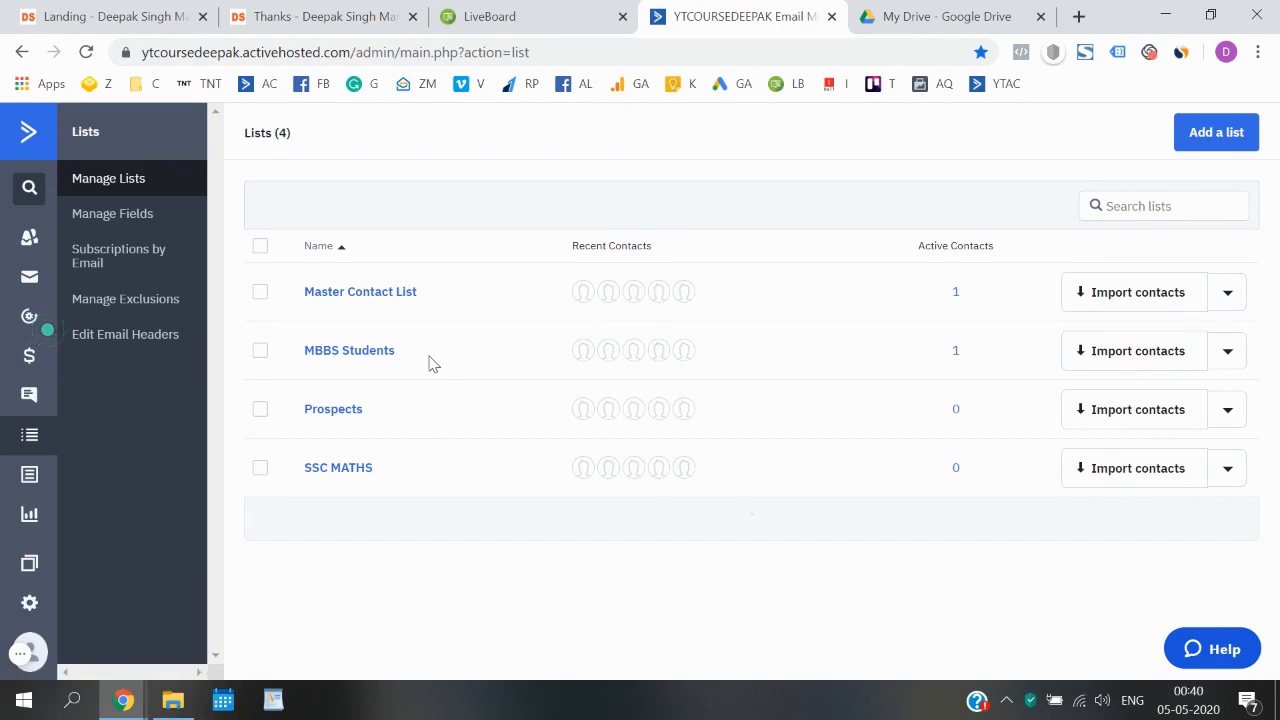
pyautogui.moveTo(431, 363); pyautogui.dragTo(307, 360)
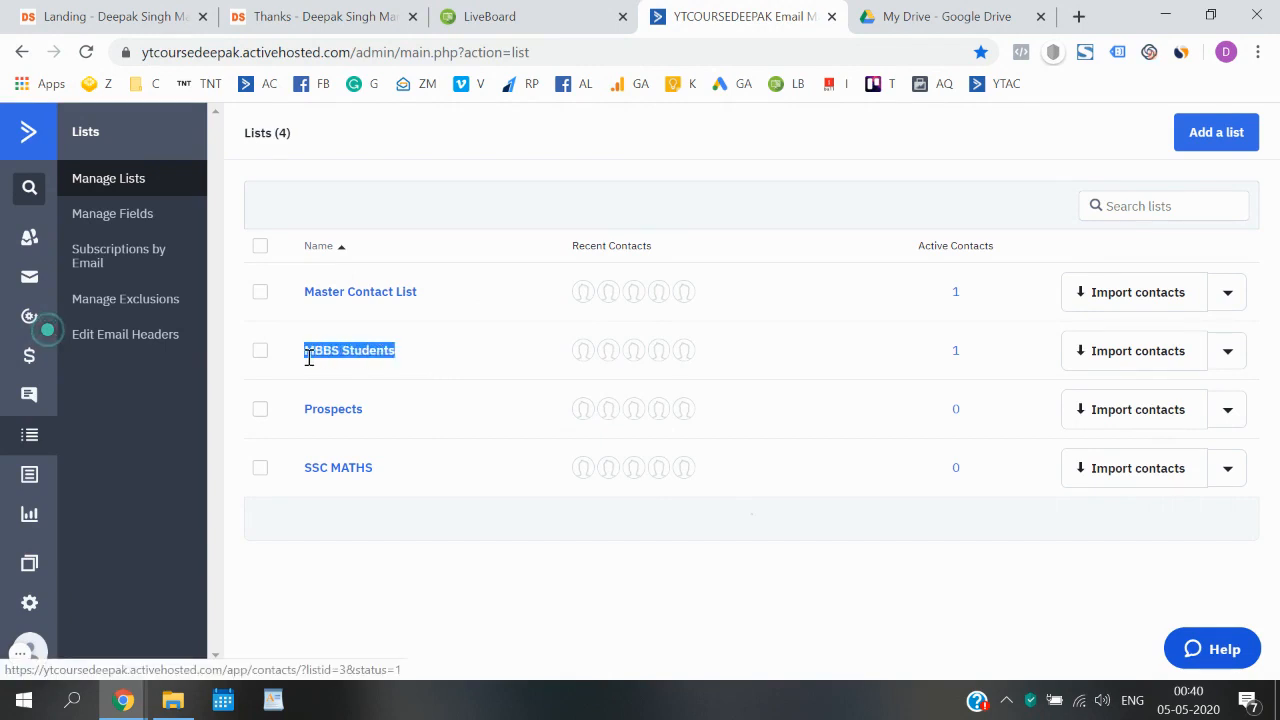
pyautogui.click(504, 160)
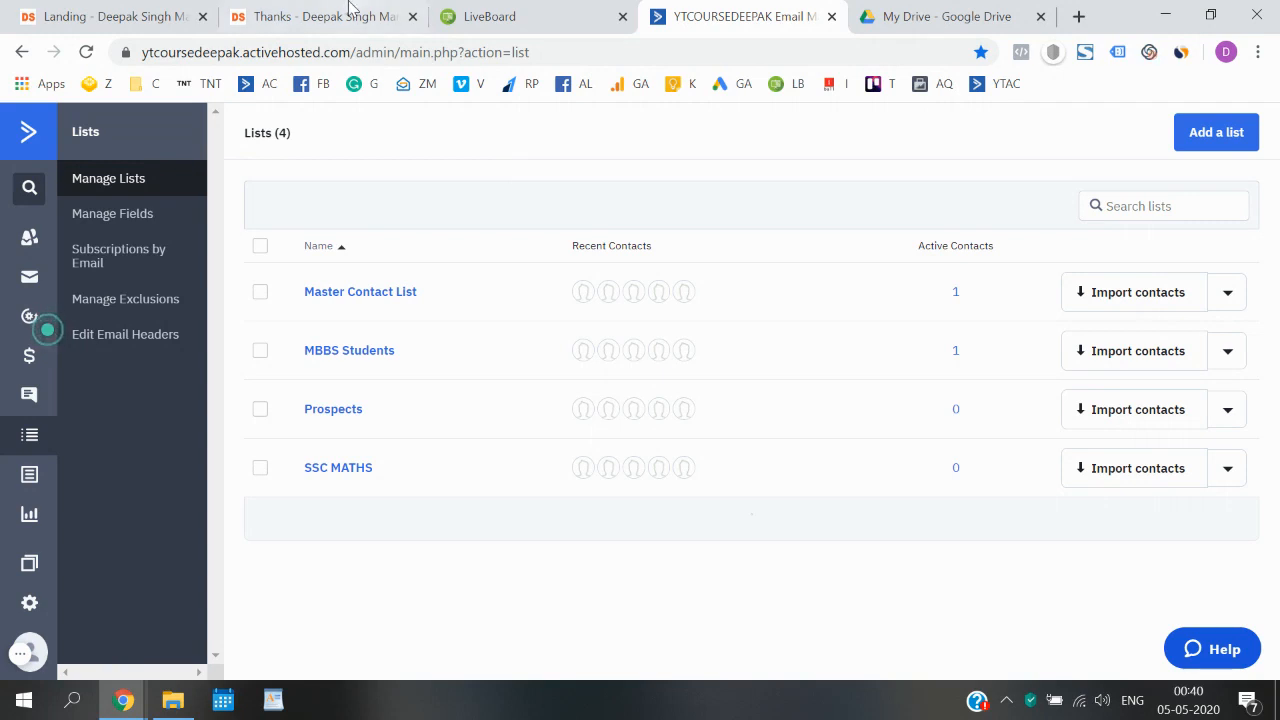
pyautogui.click(140, 16)
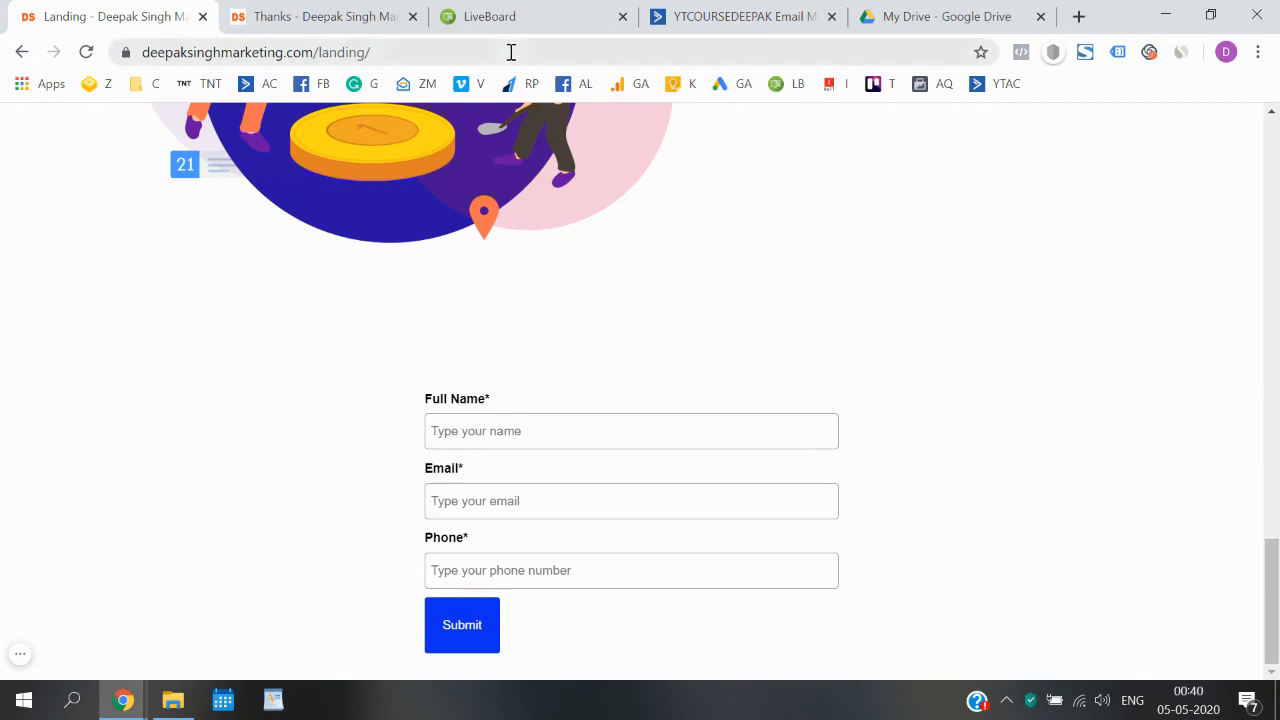
# - Switch back to LiveBoard, set the pen colour to blue, and write "Automation" with a wavy underline in the upper-right area of the board
pyautogui.click(523, 12)
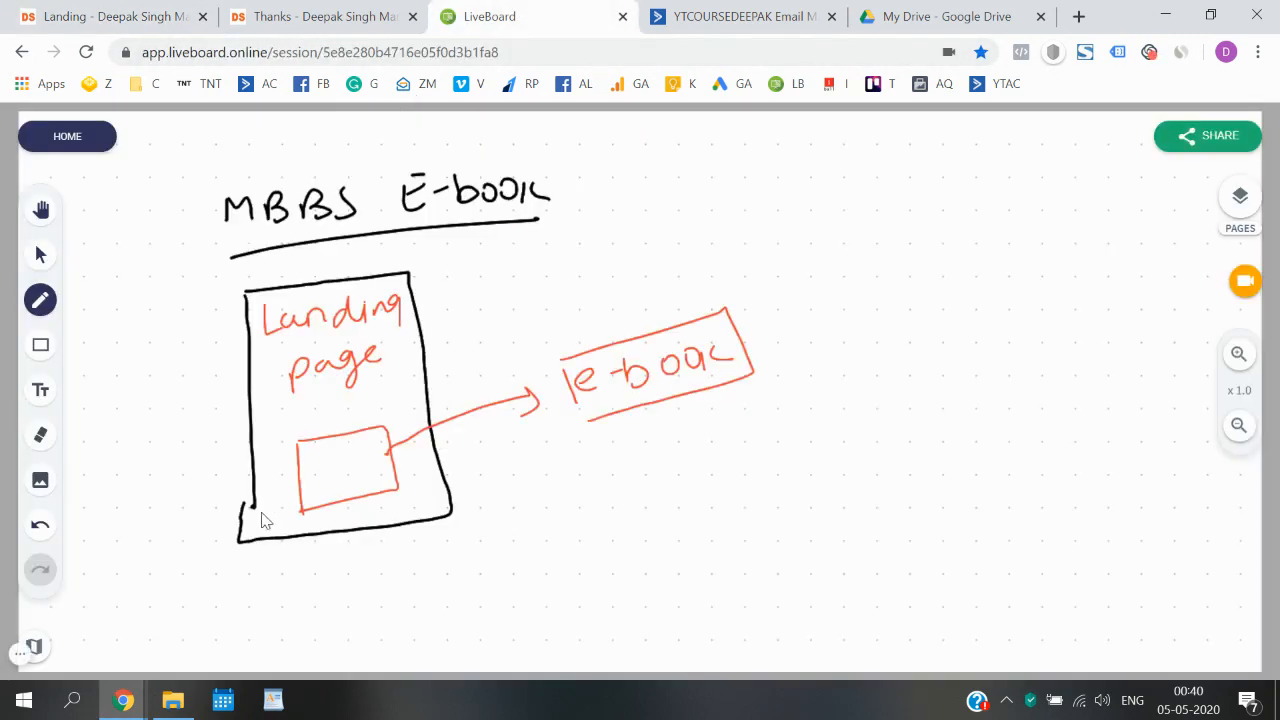
pyautogui.click(44, 308)
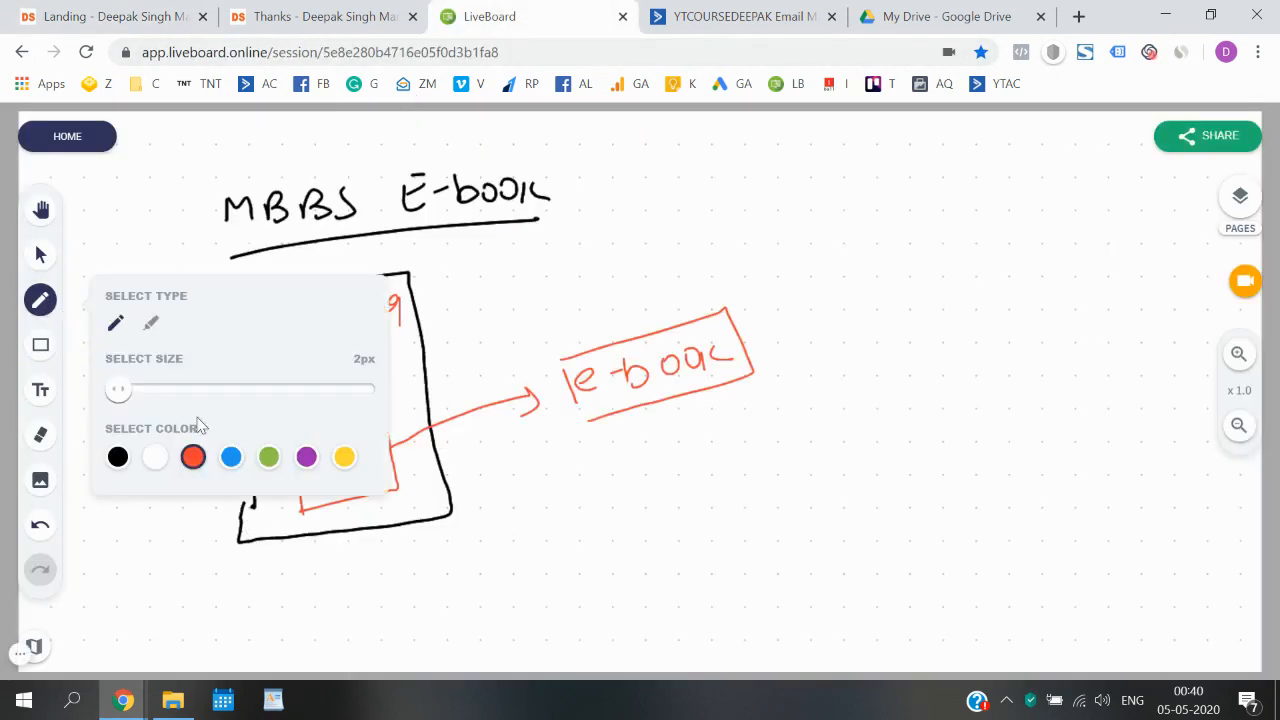
pyautogui.click(231, 458)
pyautogui.click(40, 301)
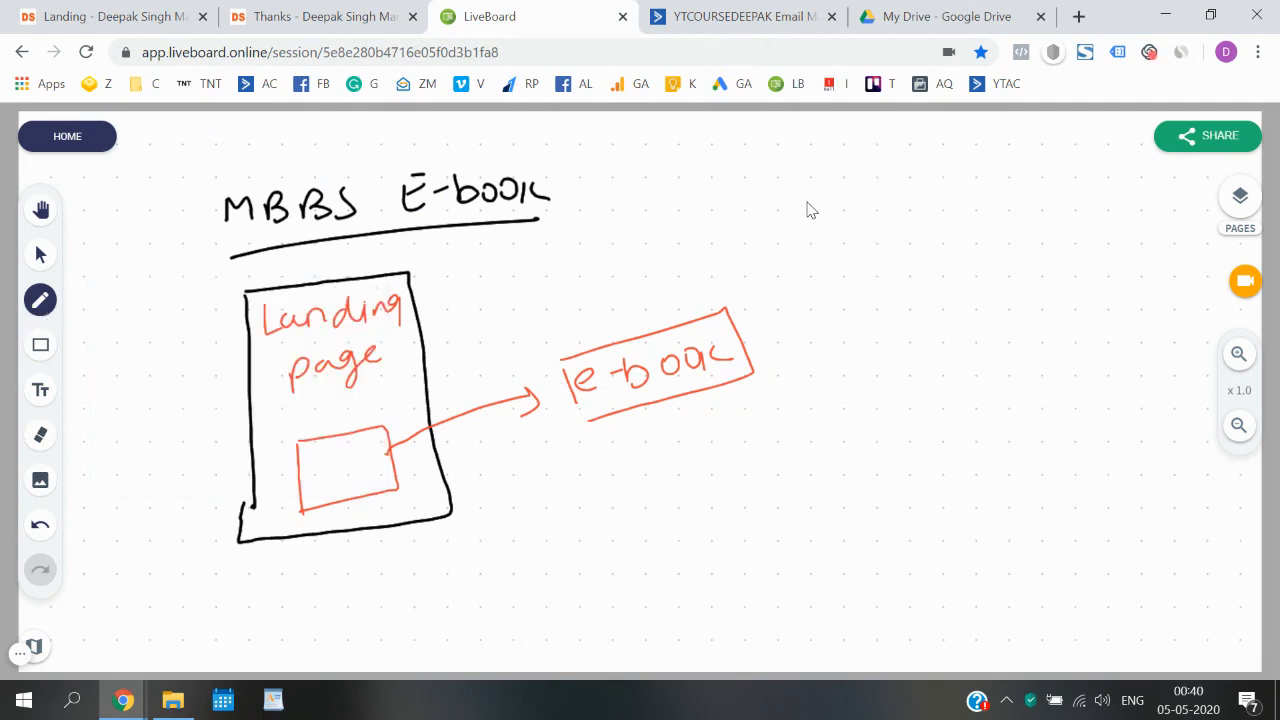
pyautogui.moveTo(805, 229)
pyautogui.mouseDown()
pyautogui.moveTo(910, 201)
pyautogui.moveTo(1017, 194)
pyautogui.moveTo(1046, 206)
pyautogui.moveTo(1108, 186)
pyautogui.moveTo(845, 238)
pyautogui.moveTo(1015, 237)
pyautogui.moveTo(1128, 218)
pyautogui.mouseUp()
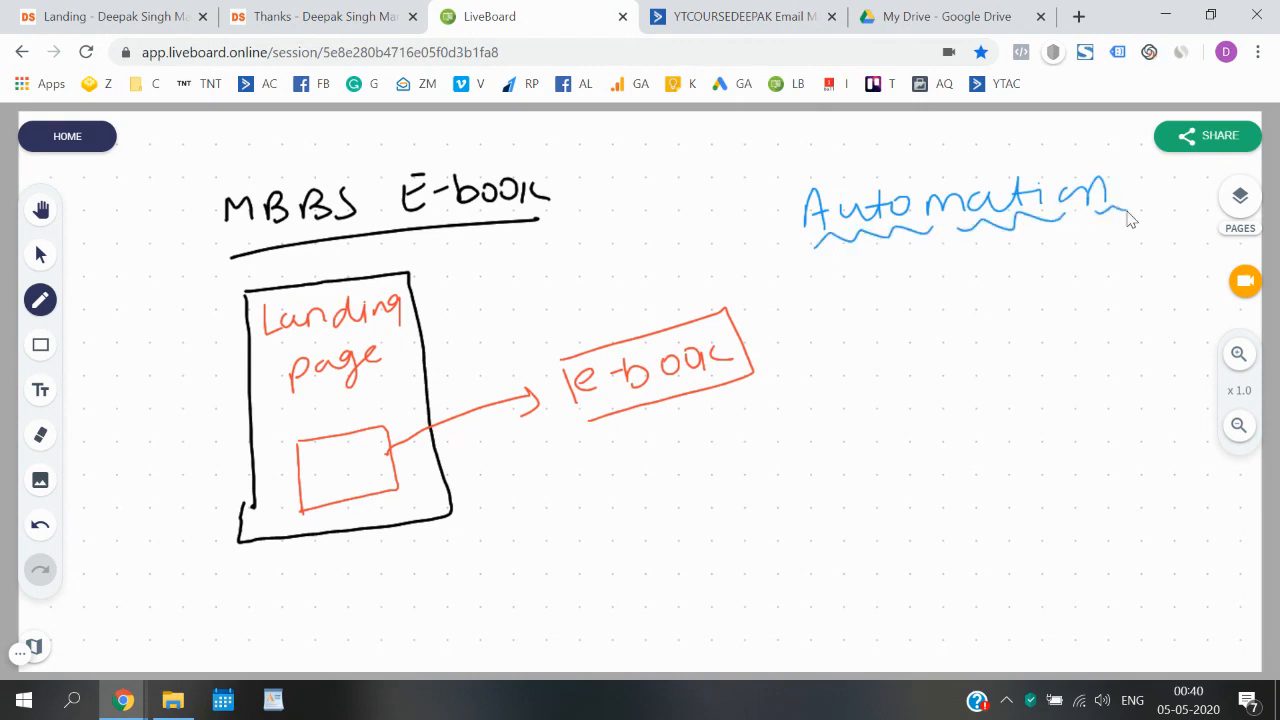
# - Draw two short blue lines in the form box, an arrow pointing into it, and a circled "e-book" label at the arrow's tail
pyautogui.moveTo(326, 459); pyautogui.dragTo(362, 458)
pyautogui.moveTo(631, 494)
pyautogui.mouseDown()
pyautogui.moveTo(600, 511)
pyautogui.moveTo(395, 522)
pyautogui.moveTo(368, 484)
pyautogui.moveTo(390, 492)
pyautogui.mouseUp()
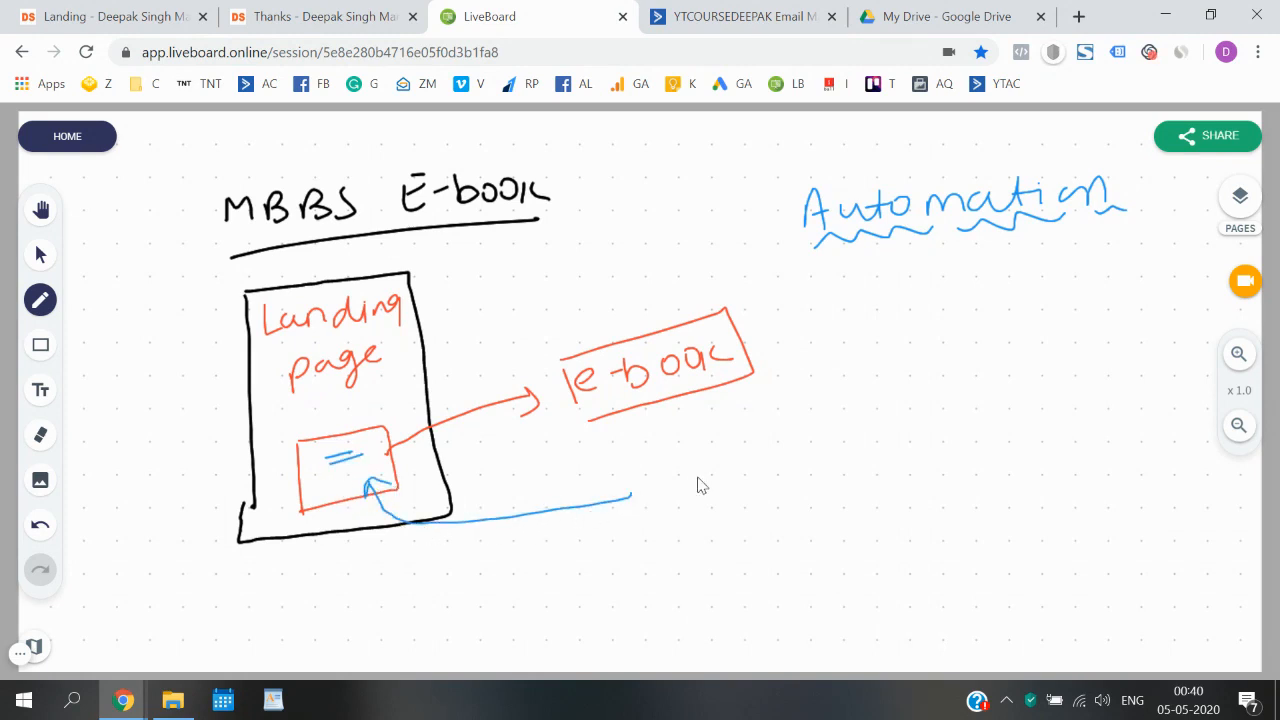
pyautogui.moveTo(663, 481); pyautogui.dragTo(703, 481)
pyautogui.moveTo(712, 455); pyautogui.dragTo(733, 476)
pyautogui.moveTo(739, 460); pyautogui.dragTo(808, 451)
pyautogui.moveTo(826, 428)
pyautogui.mouseDown()
pyautogui.moveTo(814, 477)
pyautogui.moveTo(800, 412)
pyautogui.mouseUp()
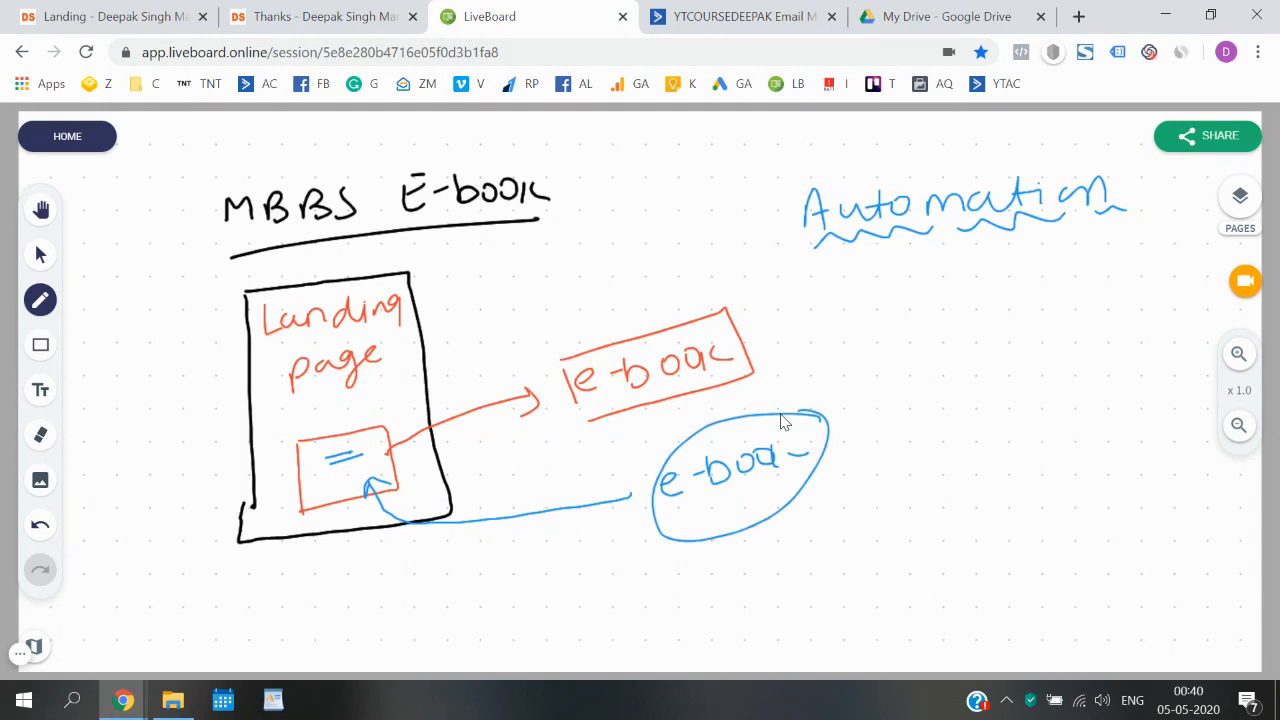
# - Write a circled "5-10-15" under the blue e-book label and the underlined numbers 500, 1000 and 2000 around the page outline's base
pyautogui.moveTo(688, 578)
pyautogui.mouseDown()
pyautogui.moveTo(696, 590)
pyautogui.moveTo(824, 588)
pyautogui.mouseUp()
pyautogui.moveTo(825, 517)
pyautogui.mouseDown()
pyautogui.moveTo(688, 580)
pyautogui.moveTo(800, 550)
pyautogui.mouseUp()
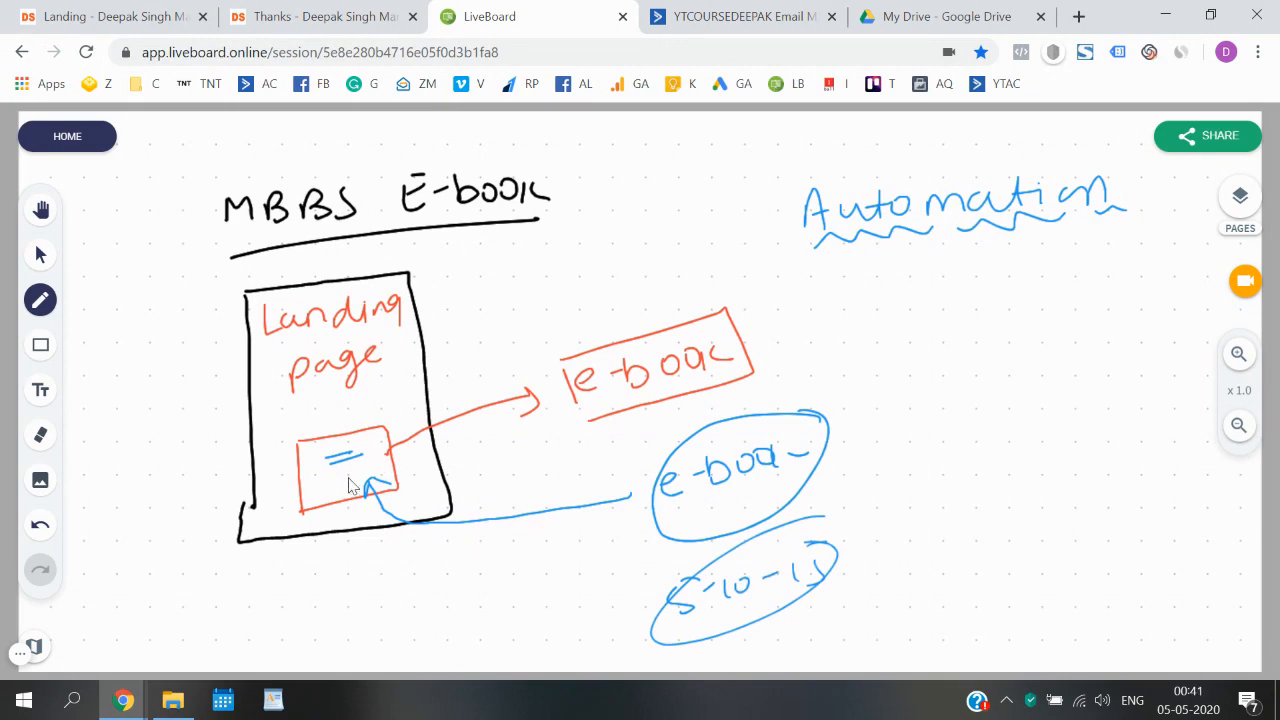
pyautogui.moveTo(168, 506)
pyautogui.mouseDown()
pyautogui.moveTo(194, 531)
pyautogui.moveTo(213, 510)
pyautogui.moveTo(214, 557)
pyautogui.moveTo(264, 588)
pyautogui.moveTo(318, 560)
pyautogui.moveTo(350, 572)
pyautogui.mouseUp()
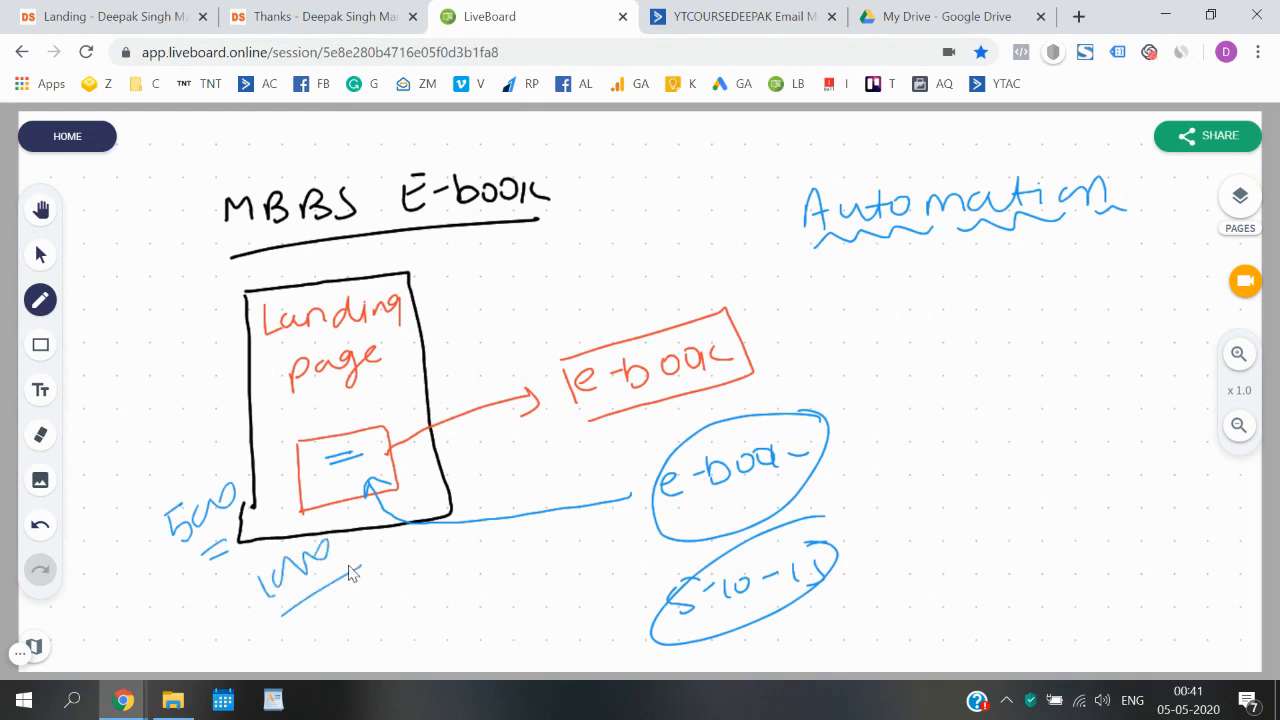
pyautogui.moveTo(428, 556)
pyautogui.mouseDown()
pyautogui.moveTo(486, 557)
pyautogui.moveTo(491, 583)
pyautogui.moveTo(505, 583)
pyautogui.mouseUp()
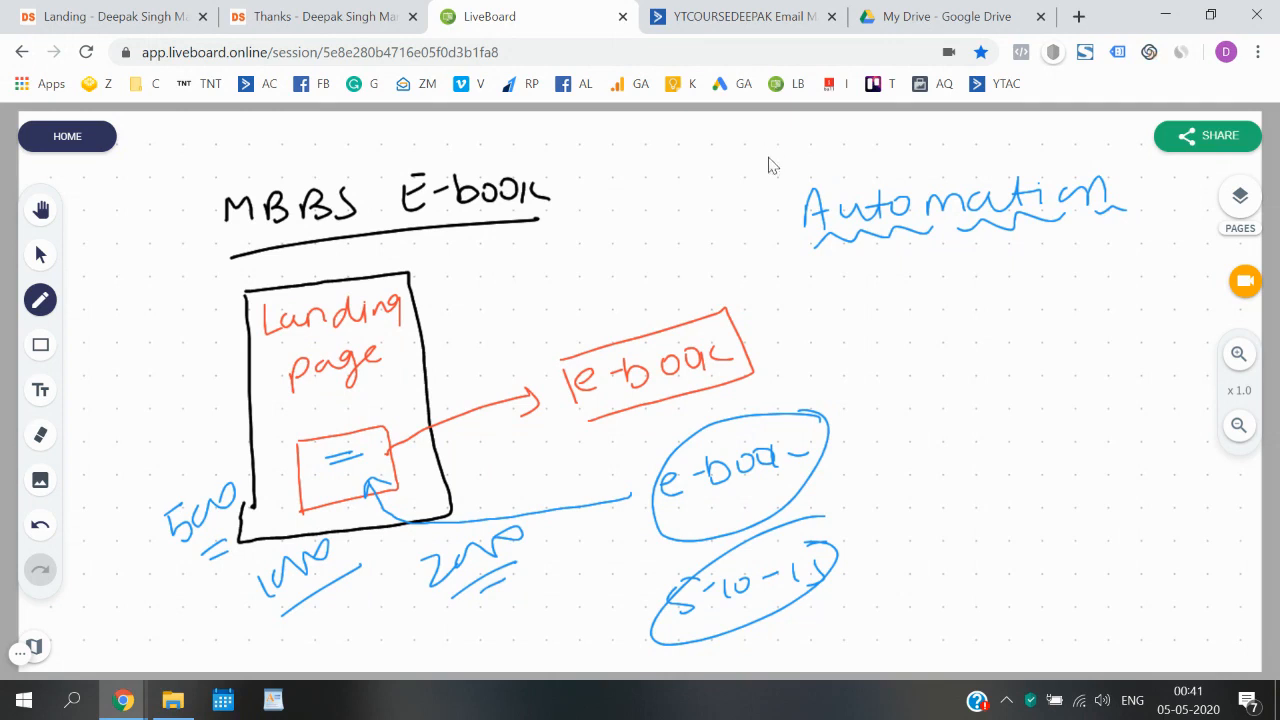
# - Draw wavy lines above the word "Automation" and add small marks on either side of it
pyautogui.moveTo(808, 183); pyautogui.dragTo(1098, 148)
pyautogui.moveTo(759, 221); pyautogui.dragTo(772, 222)
pyautogui.moveTo(760, 228); pyautogui.dragTo(773, 227)
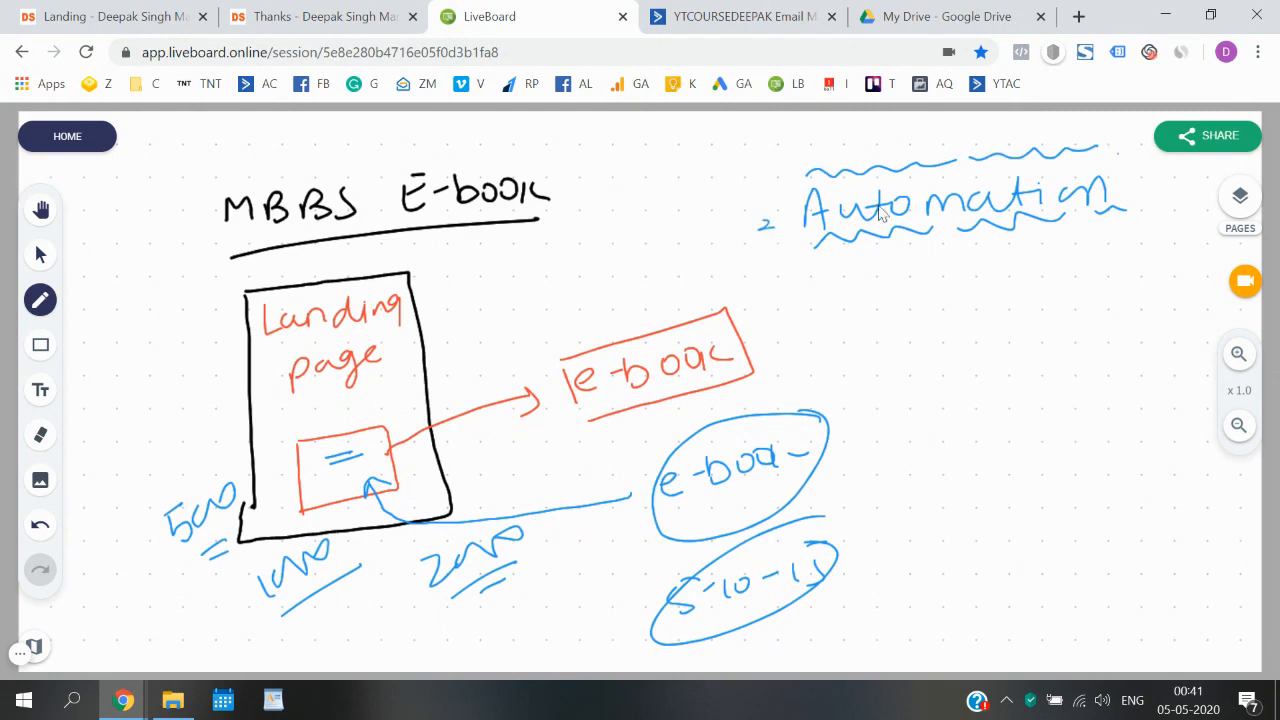
pyautogui.click(1134, 176)
# - Glance at the ActiveCampaign lists, return to LiveBoard, and draw a blue box under "Automation" containing the underlined word "Link"
pyautogui.click(727, 36)
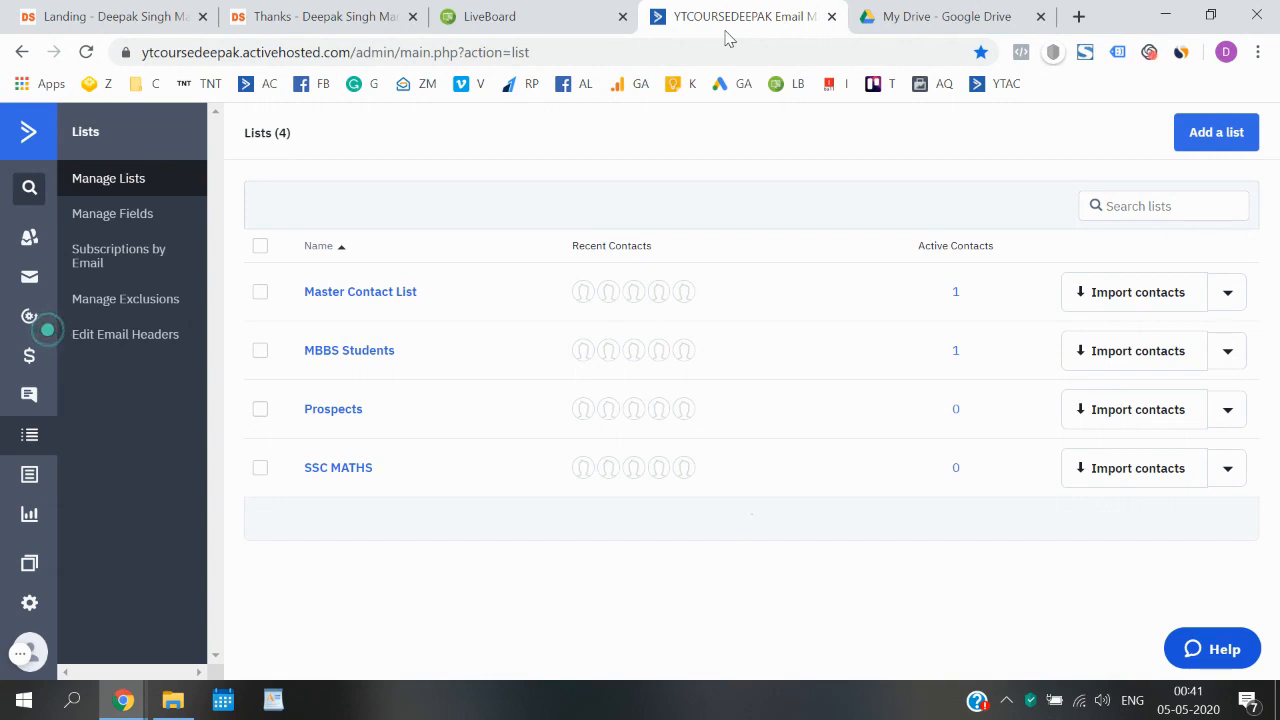
pyautogui.click(540, 10)
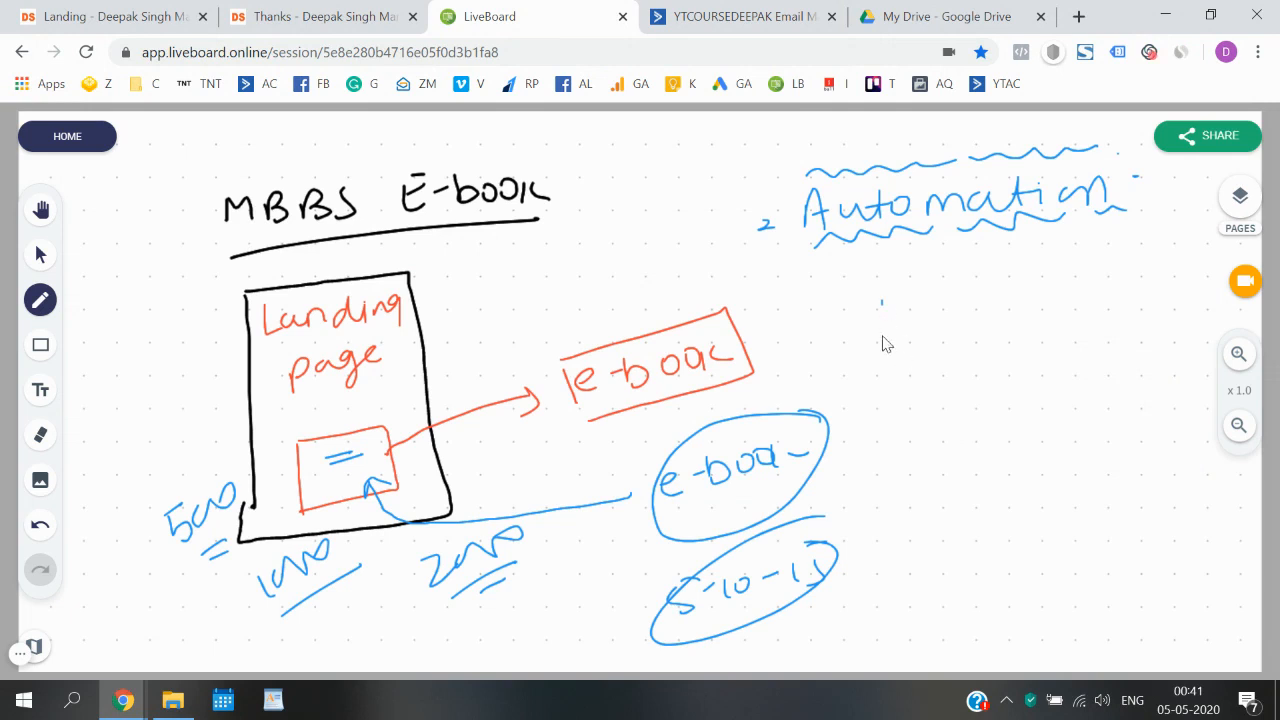
pyautogui.moveTo(886, 436)
pyautogui.mouseDown()
pyautogui.moveTo(882, 302)
pyautogui.moveTo(1068, 398)
pyautogui.moveTo(912, 415)
pyautogui.mouseUp()
pyautogui.moveTo(903, 354); pyautogui.dragTo(1014, 367)
pyautogui.moveTo(935, 388); pyautogui.dragTo(972, 383)
pyautogui.moveTo(947, 393); pyautogui.dragTo(979, 385)
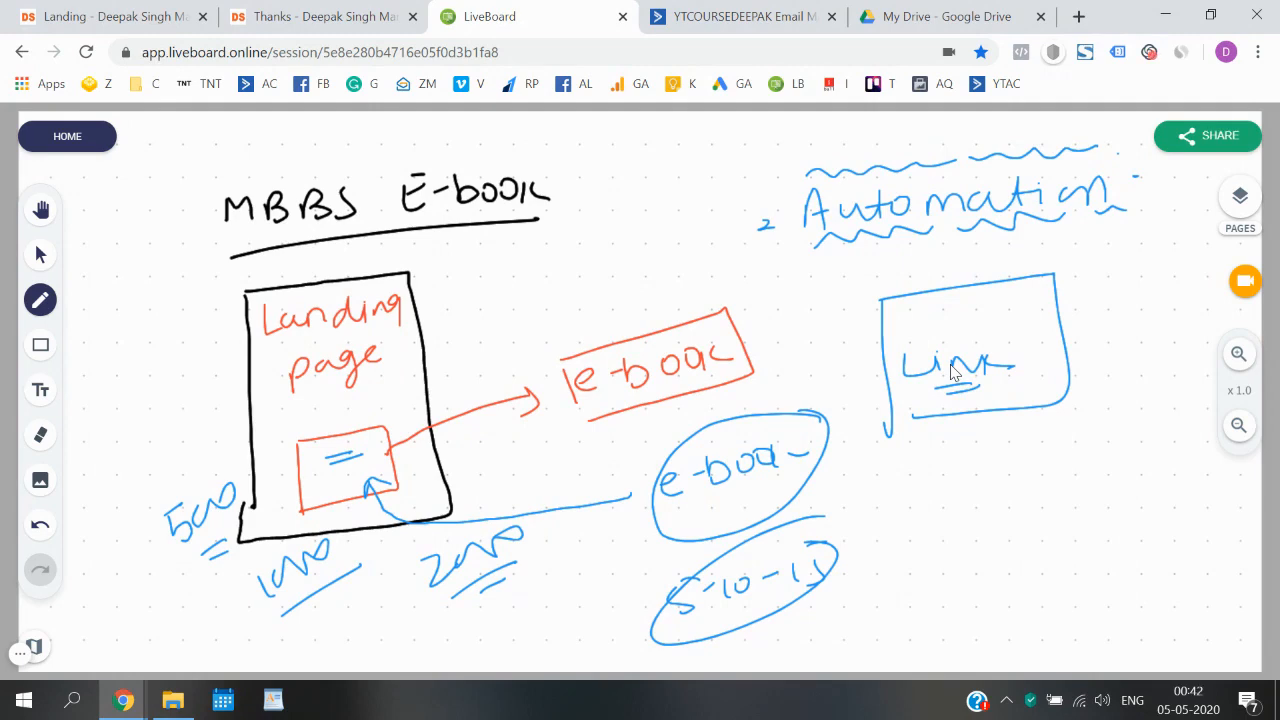
# - Switch to Google Drive and upload the sample PDF from the Downloads folder to My Drive
pyautogui.click(1006, 12)
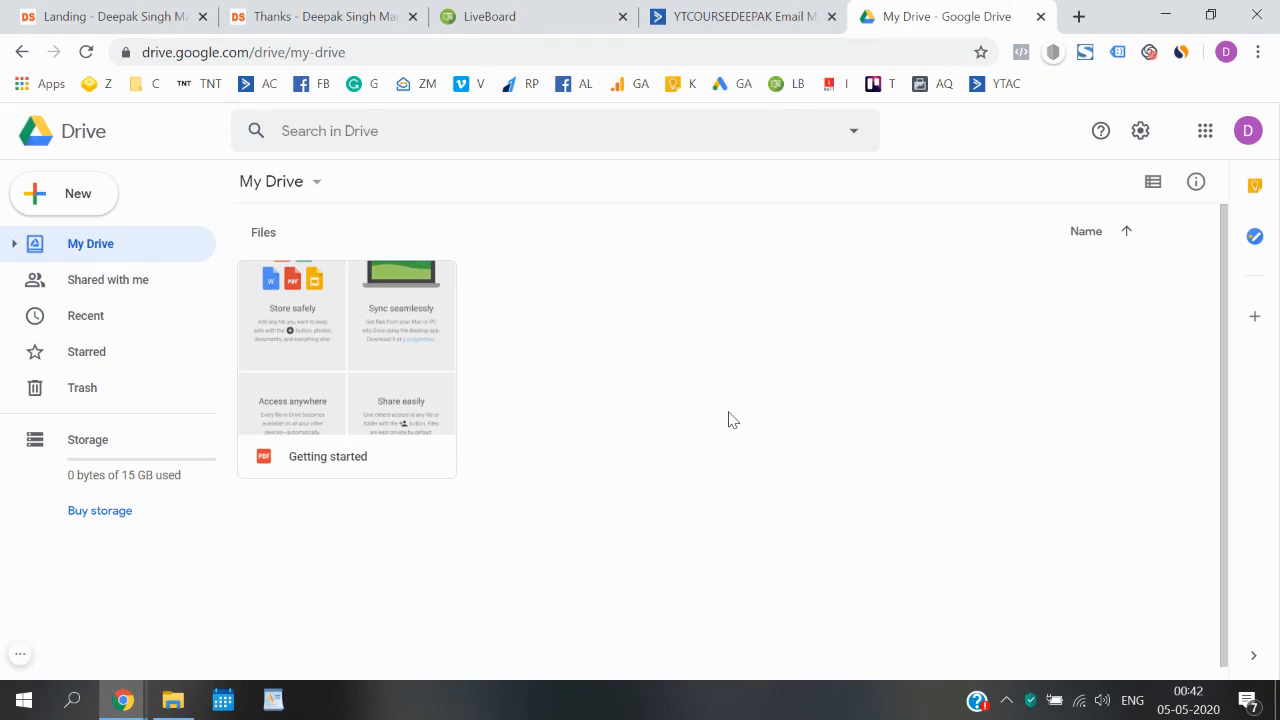
pyautogui.click(62, 200)
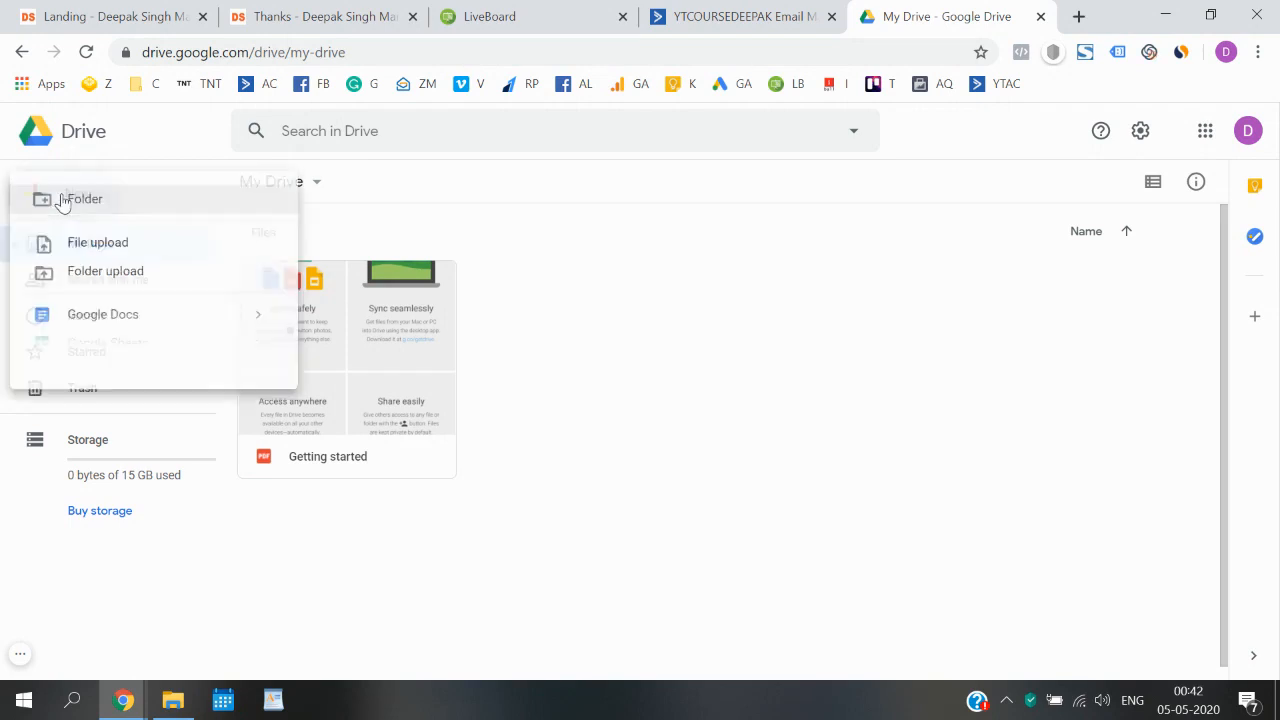
pyautogui.click(110, 248)
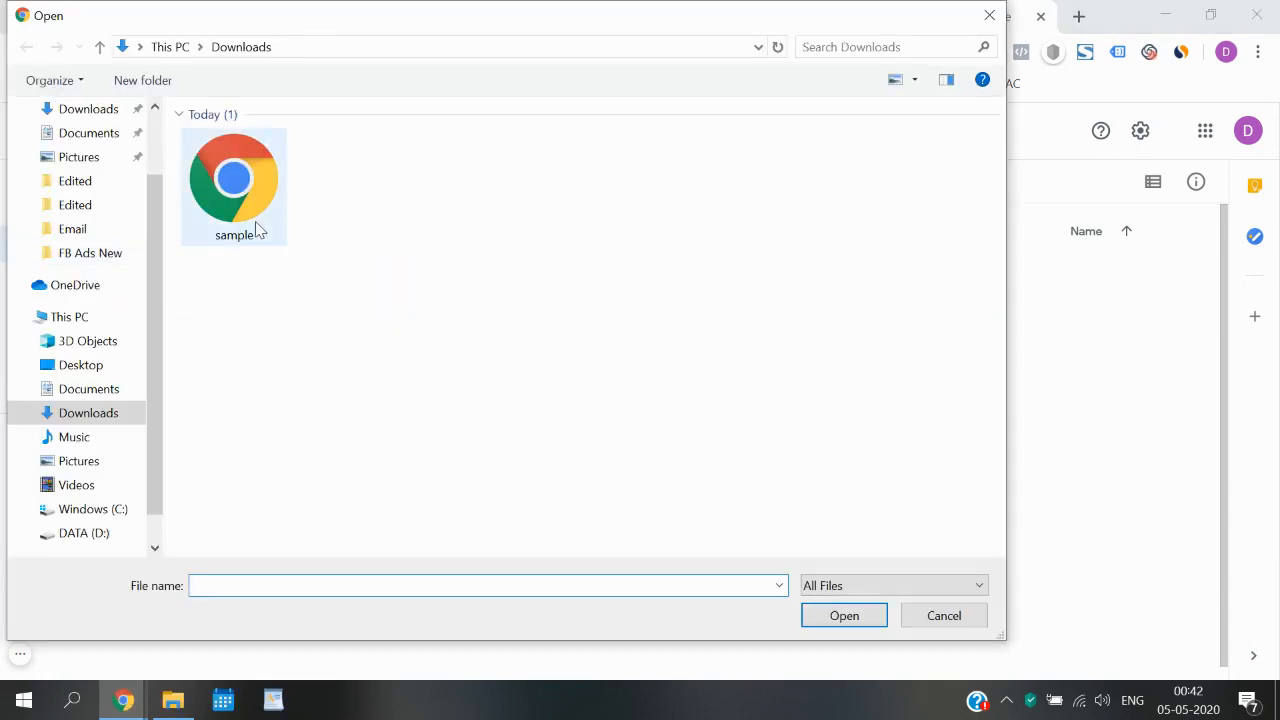
pyautogui.doubleClick(256, 227)
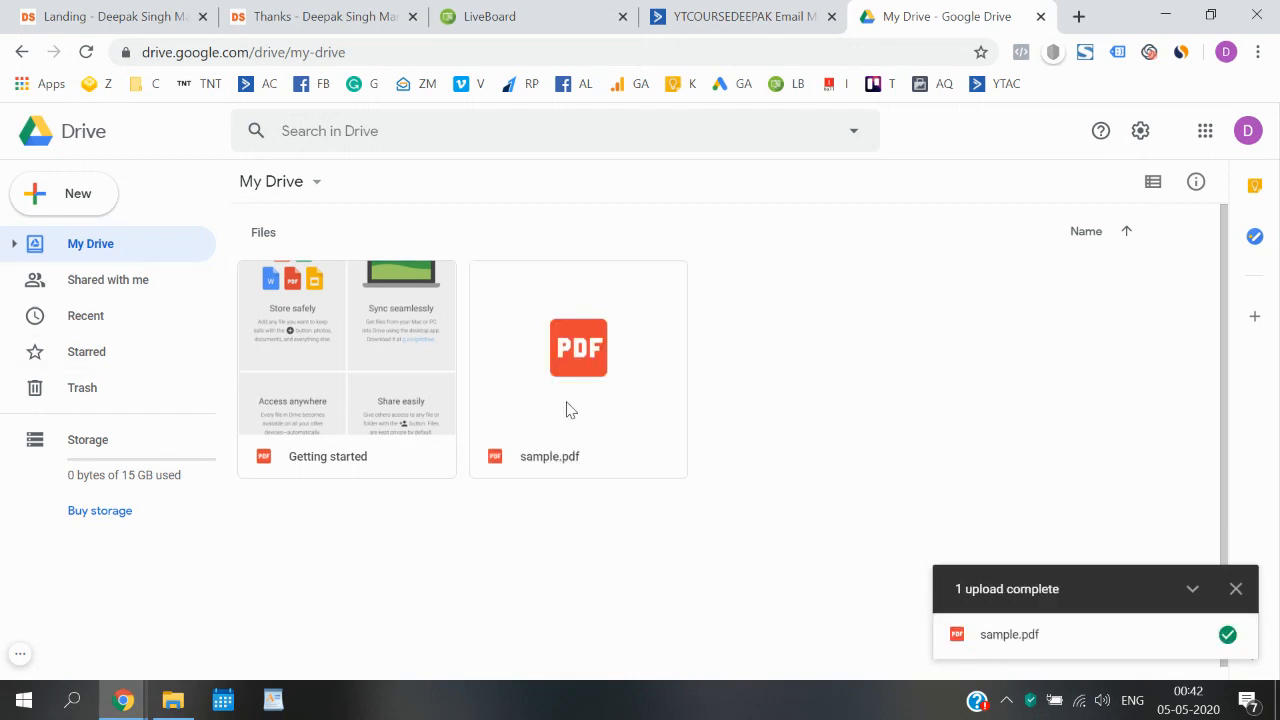
# - Switch to ActiveCampaign and open the Automations overview
pyautogui.click(690, 14)
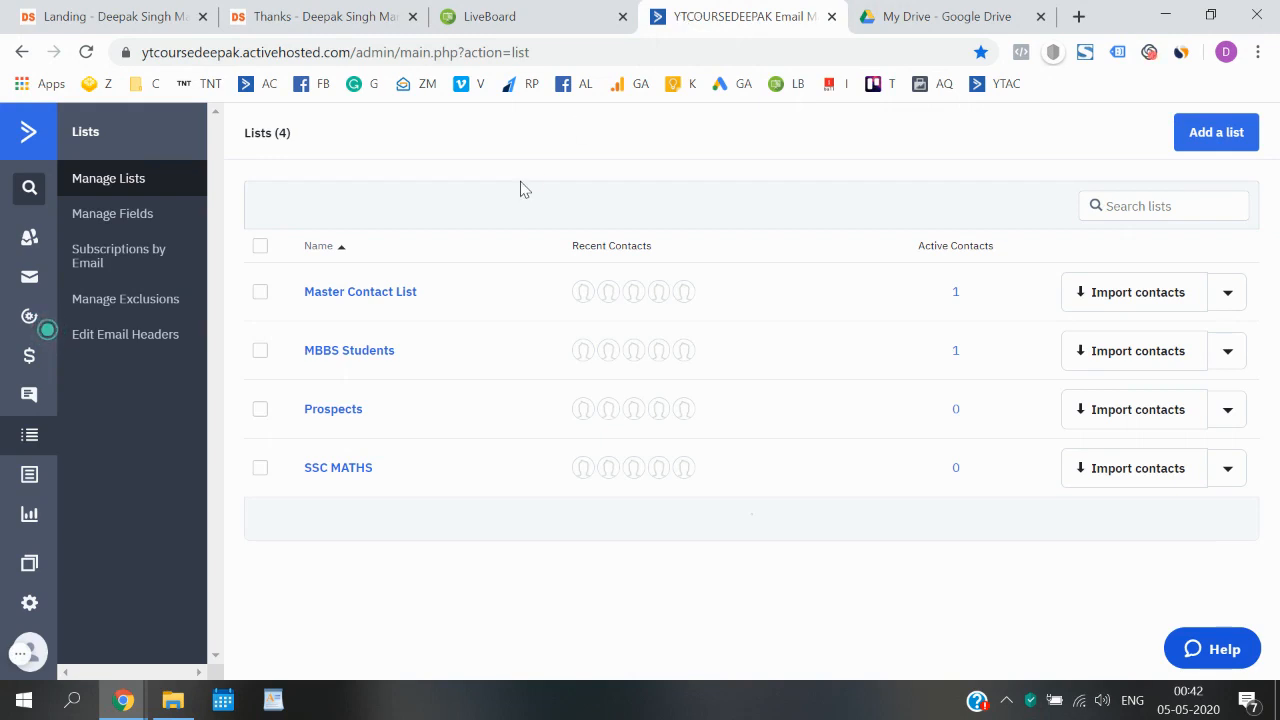
pyautogui.click(29, 140)
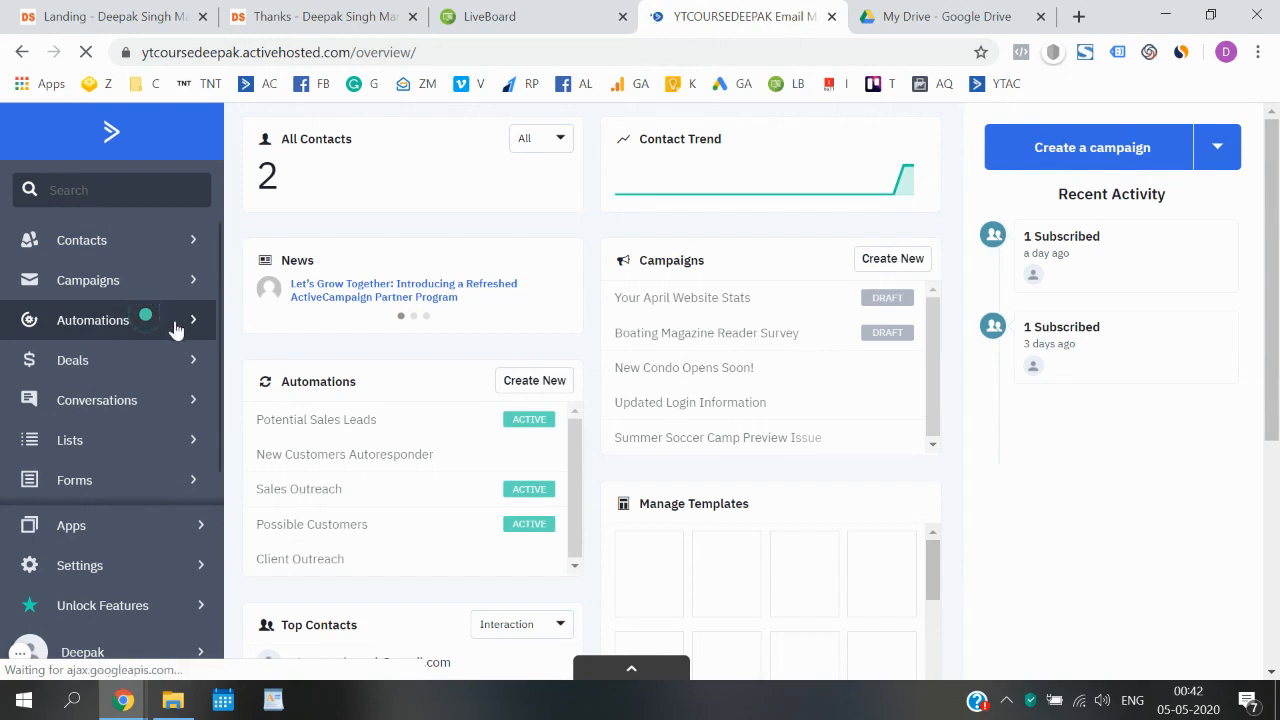
pyautogui.click(127, 331)
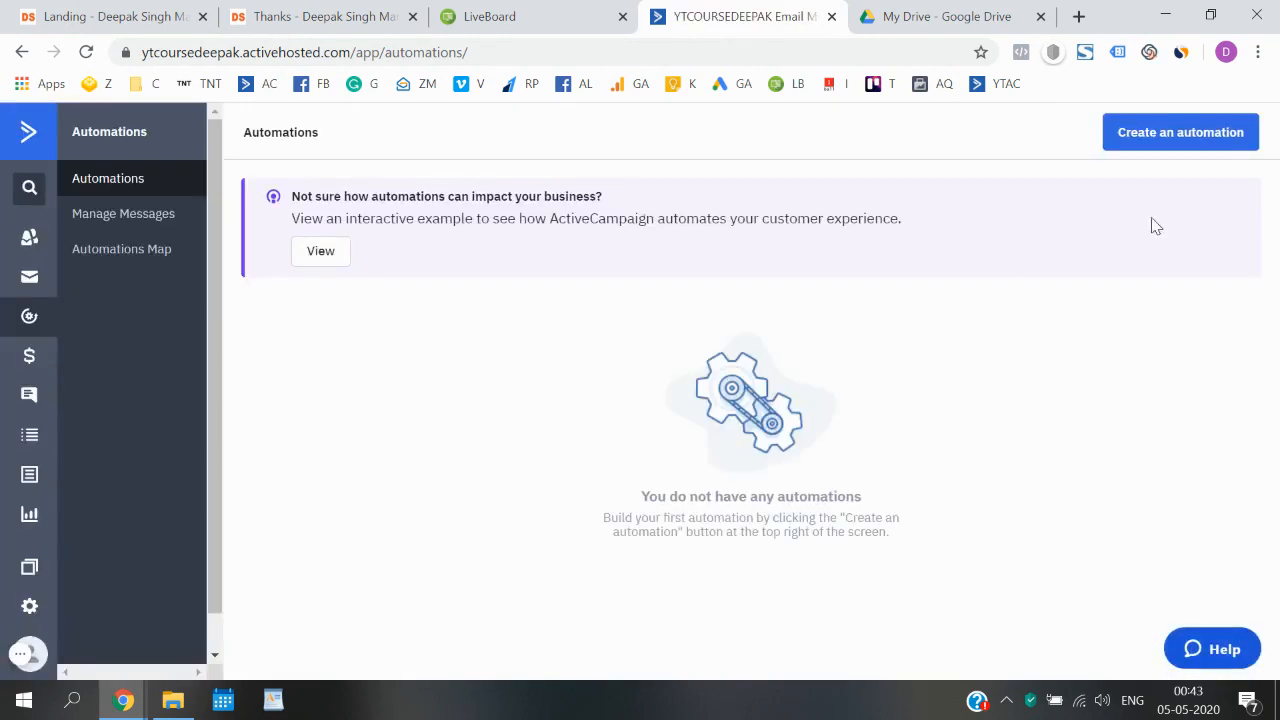
# - Create a new automation using the Start from Scratch recipe
pyautogui.click(1167, 140)
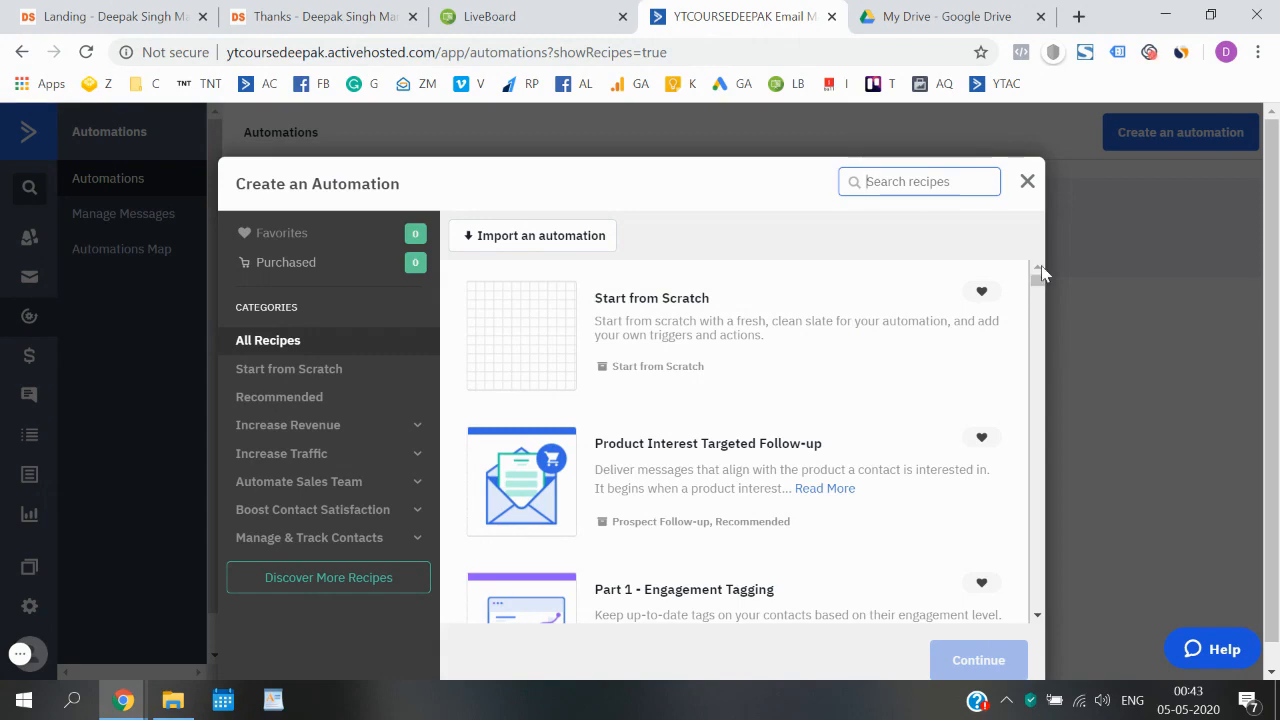
pyautogui.moveTo(1038, 276)
pyautogui.mouseDown()
pyautogui.moveTo(1025, 581)
pyautogui.moveTo(1037, 280)
pyautogui.mouseUp()
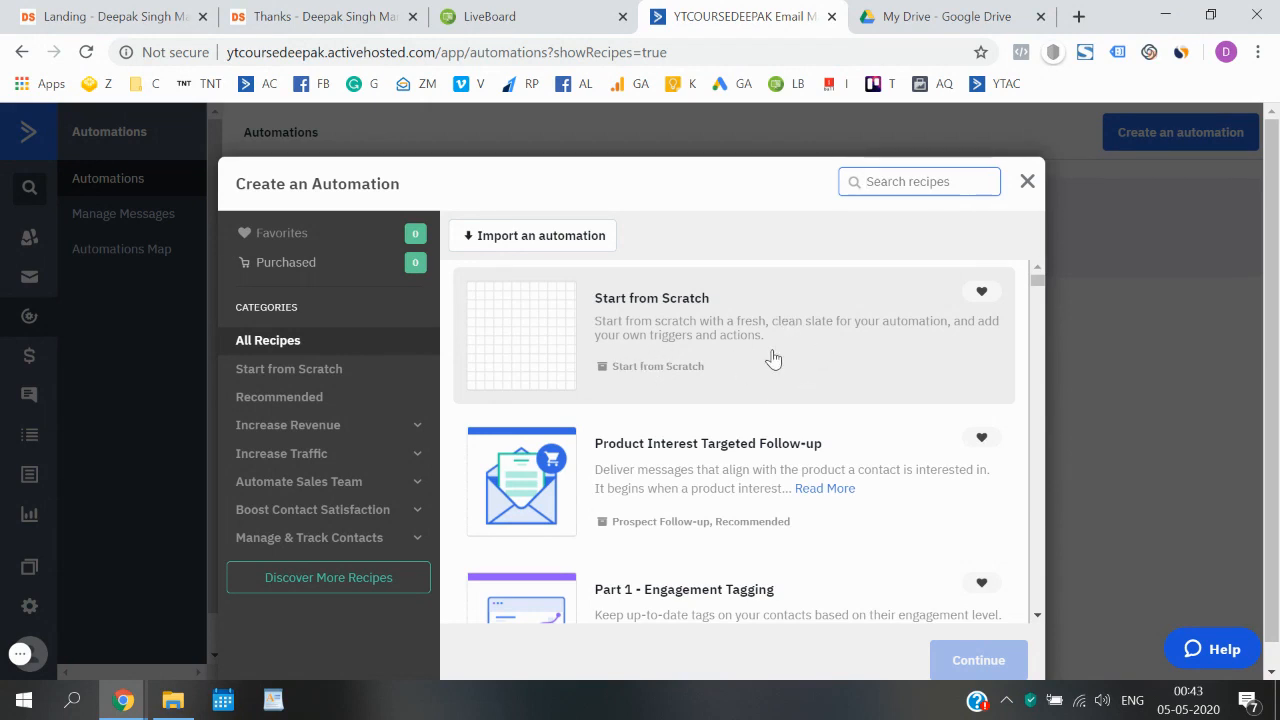
pyautogui.moveTo(1275, 388); pyautogui.dragTo(1277, 512)
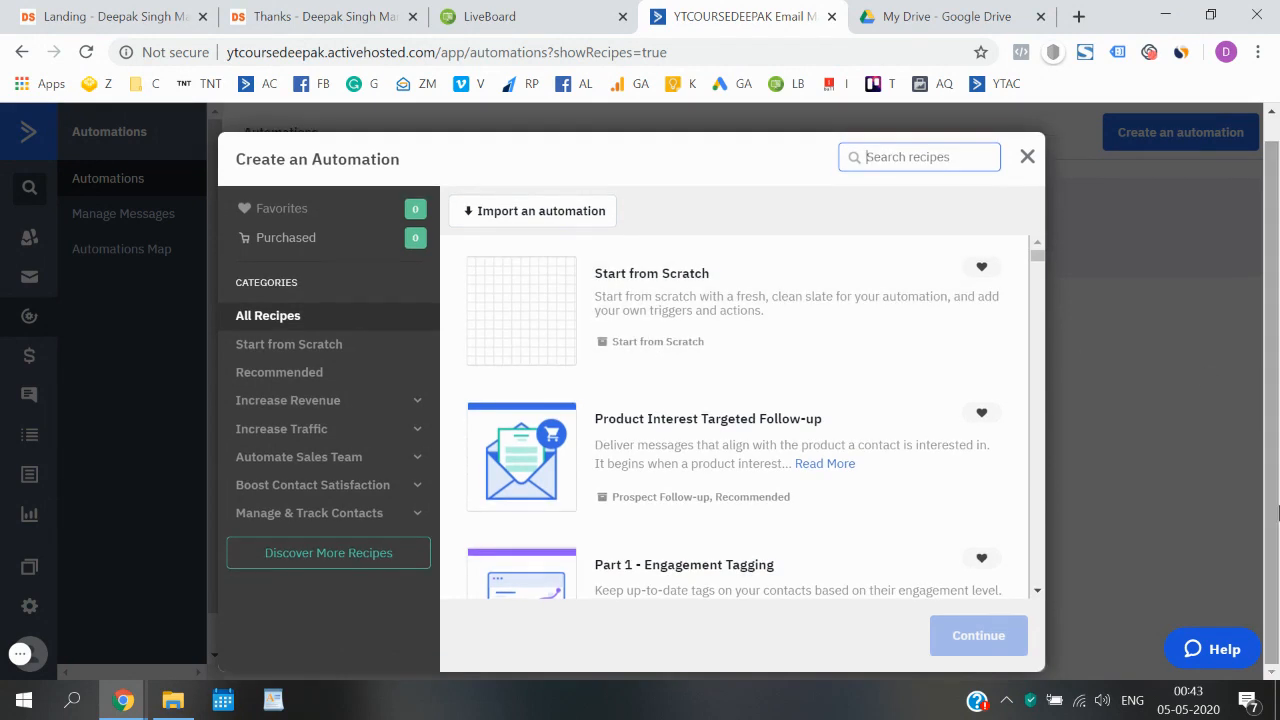
pyautogui.click(702, 288)
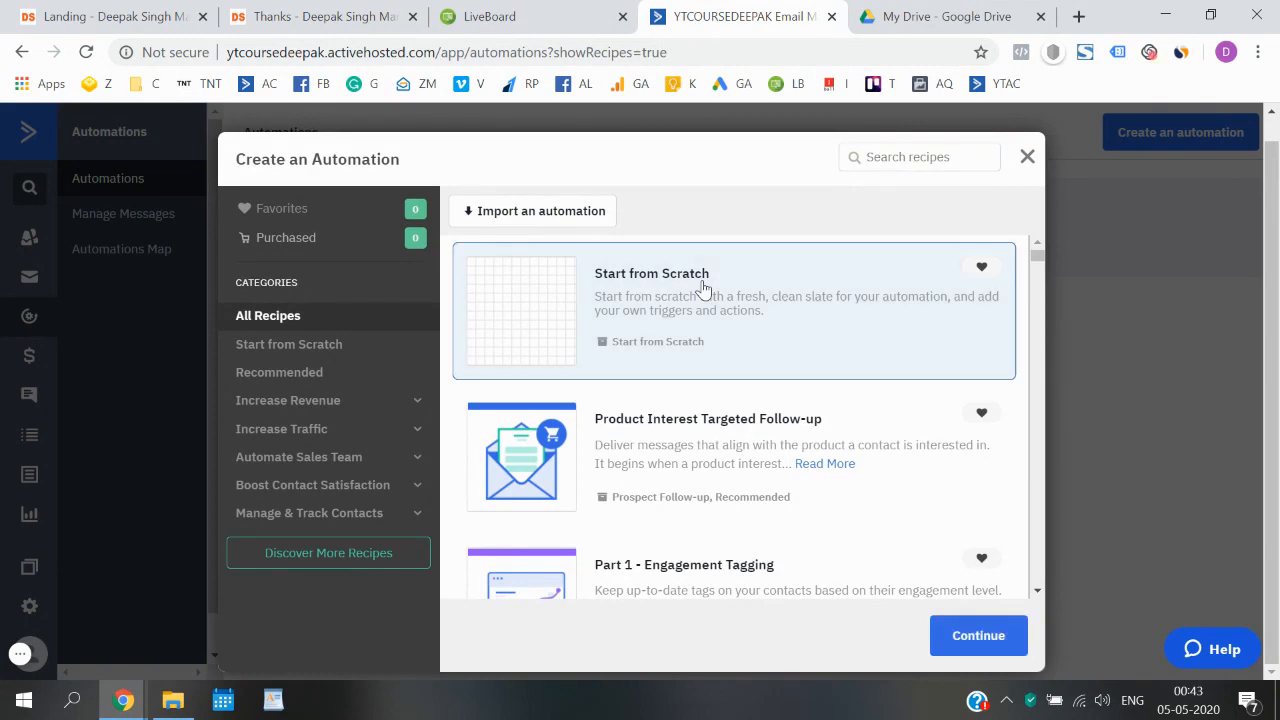
pyautogui.click(979, 646)
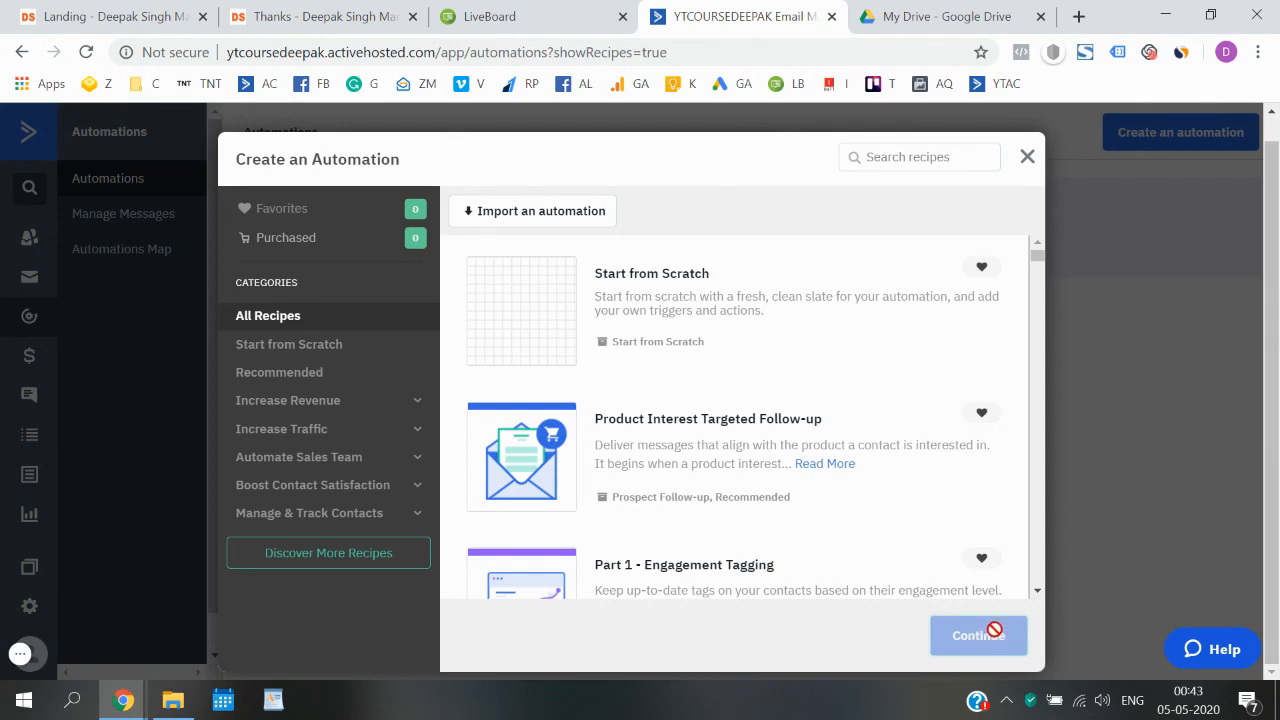
pyautogui.click(637, 330)
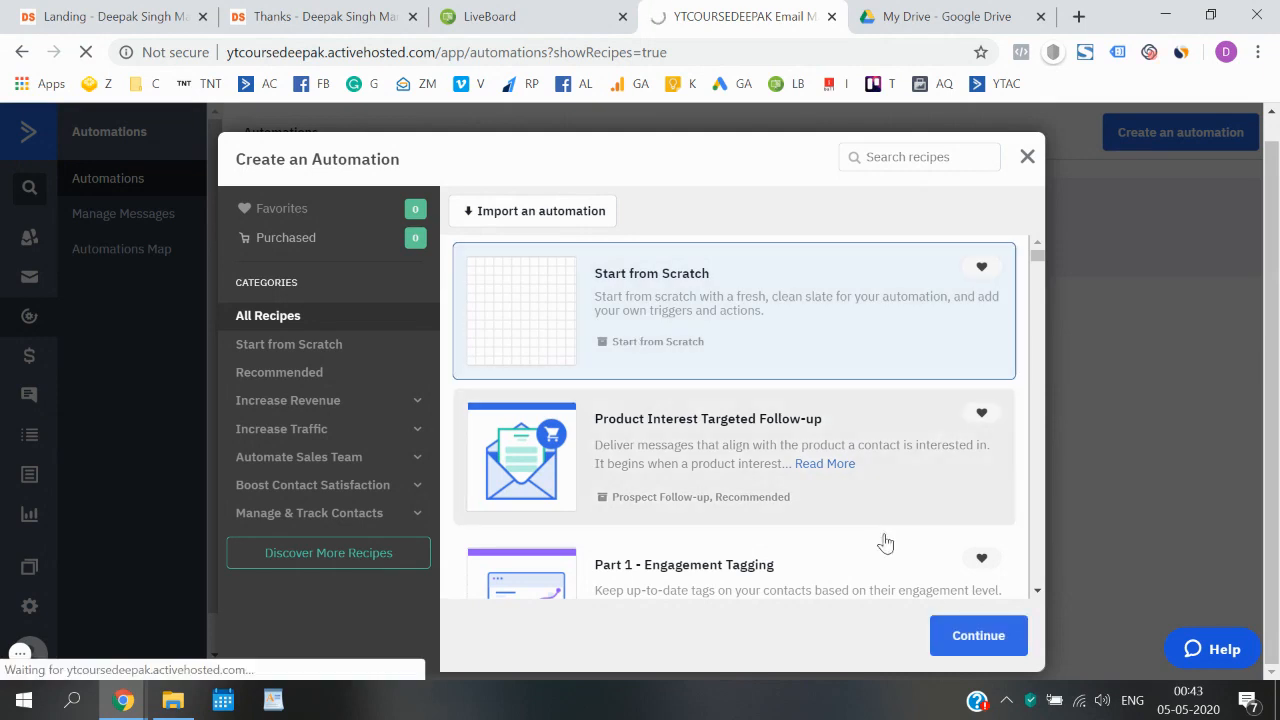
pyautogui.click(973, 640)
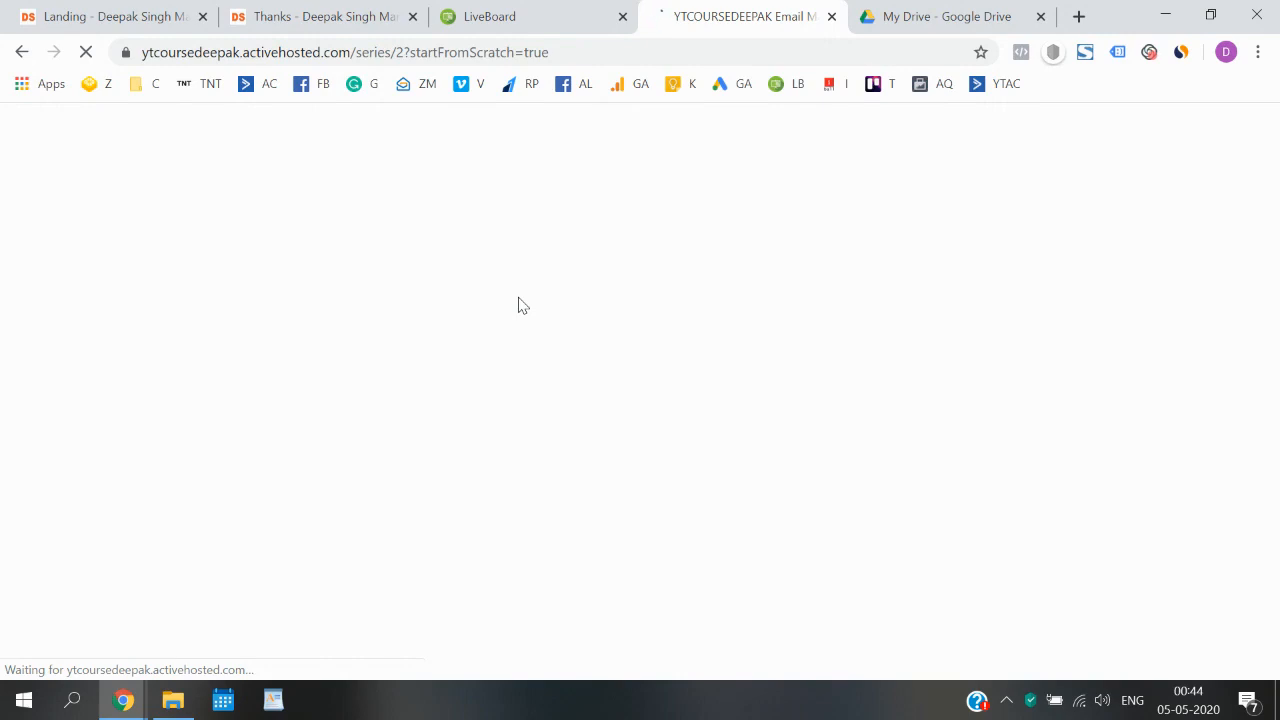
# - Look at the landing page's sign-up form and return to the ActiveCampaign automation
pyautogui.click(140, 12)
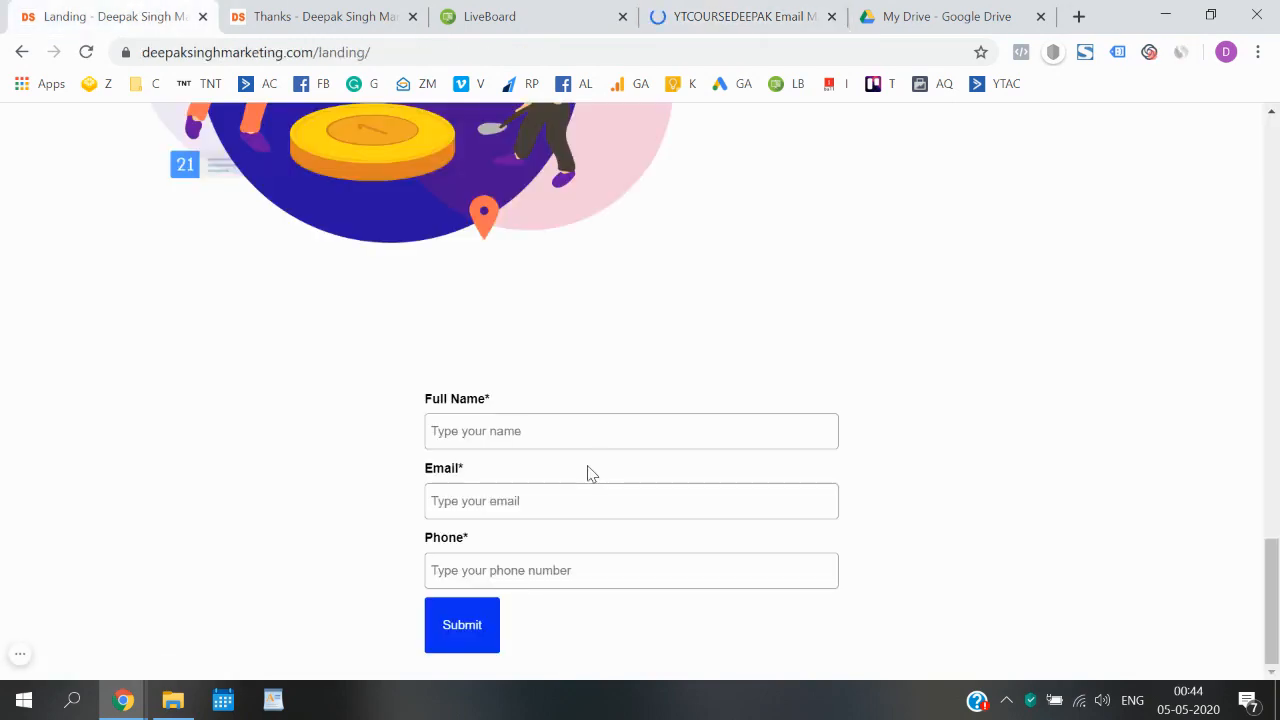
pyautogui.click(612, 14)
pyautogui.click(712, 12)
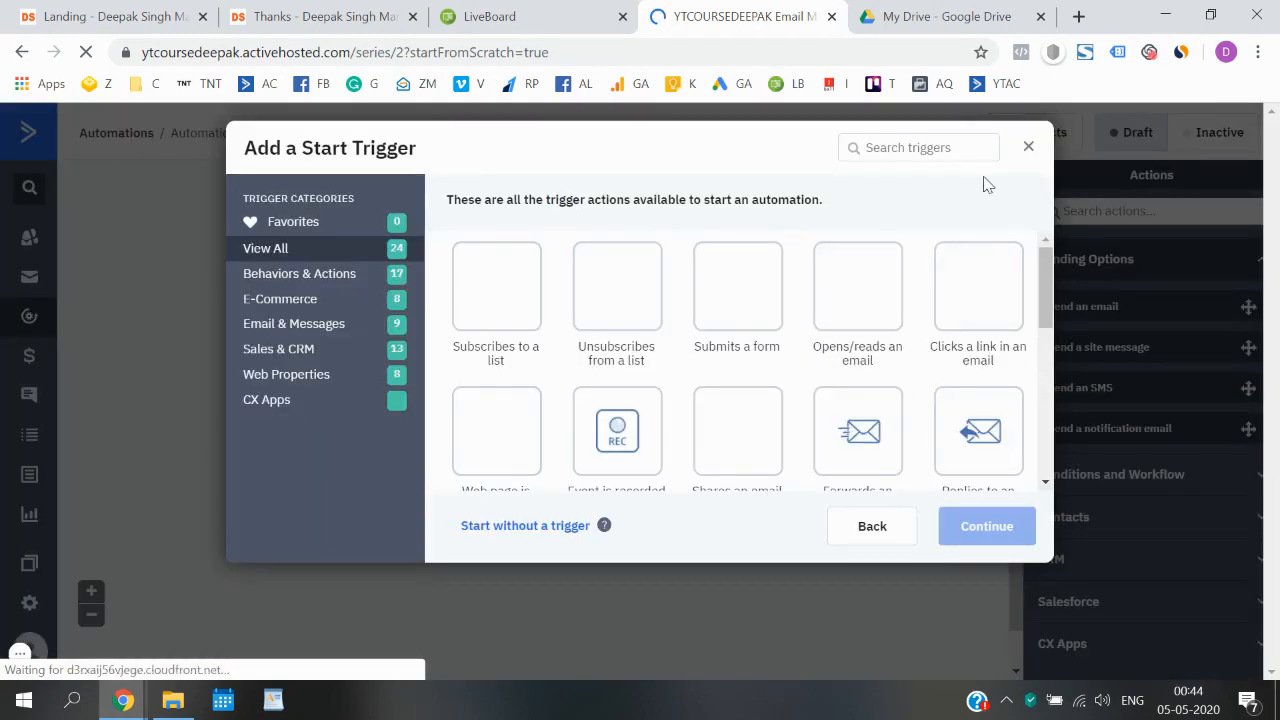
# - Keep the new automation instead of discarding it, start it without a trigger, and close the new action chooser
pyautogui.click(1031, 157)
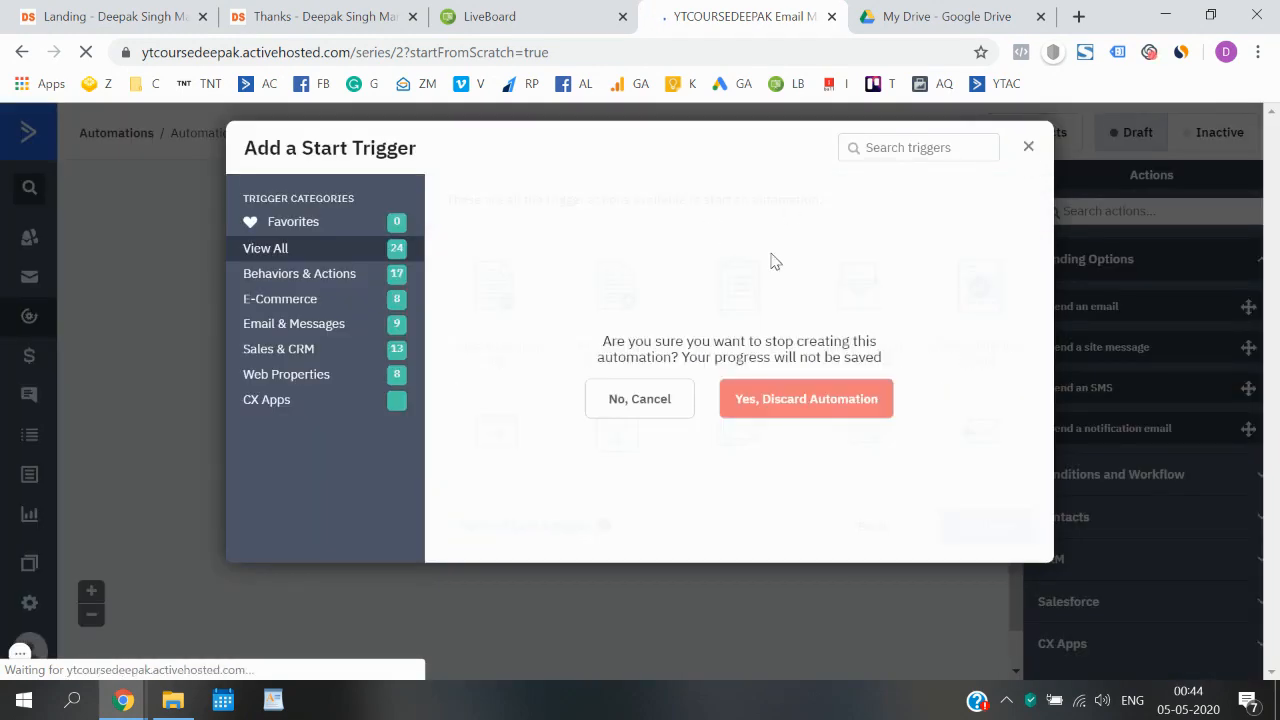
pyautogui.click(661, 400)
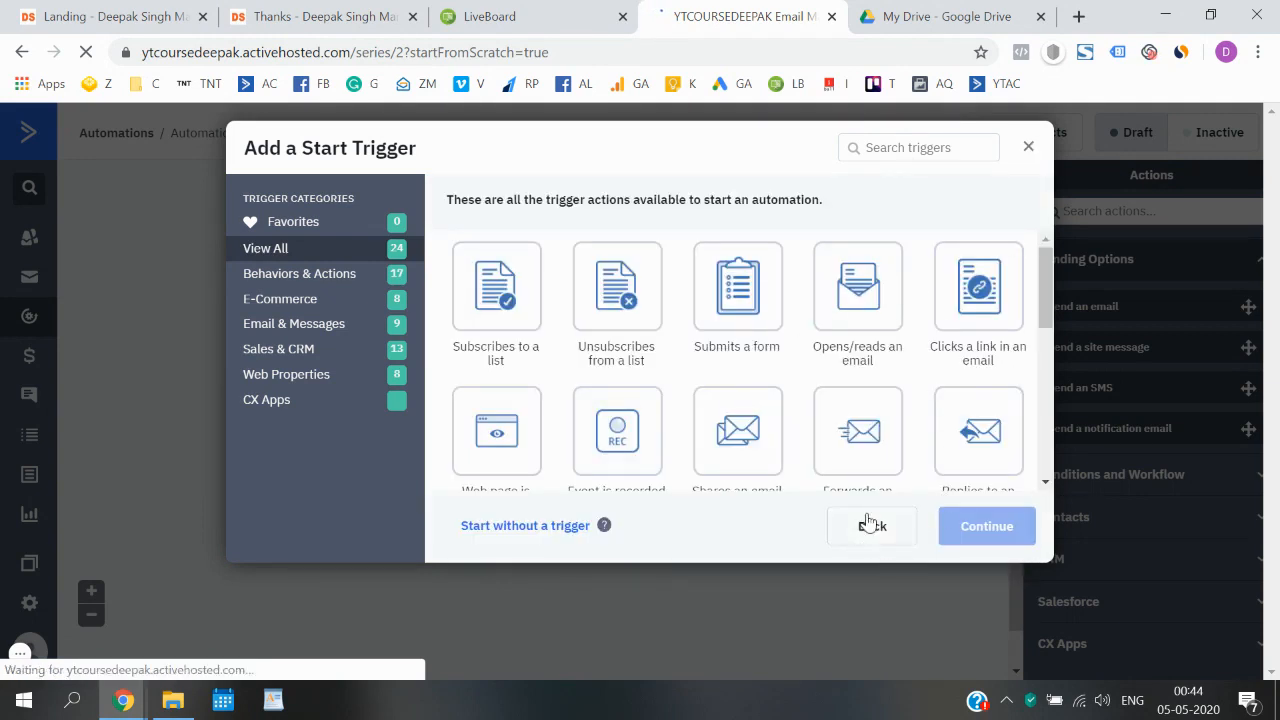
pyautogui.click(523, 527)
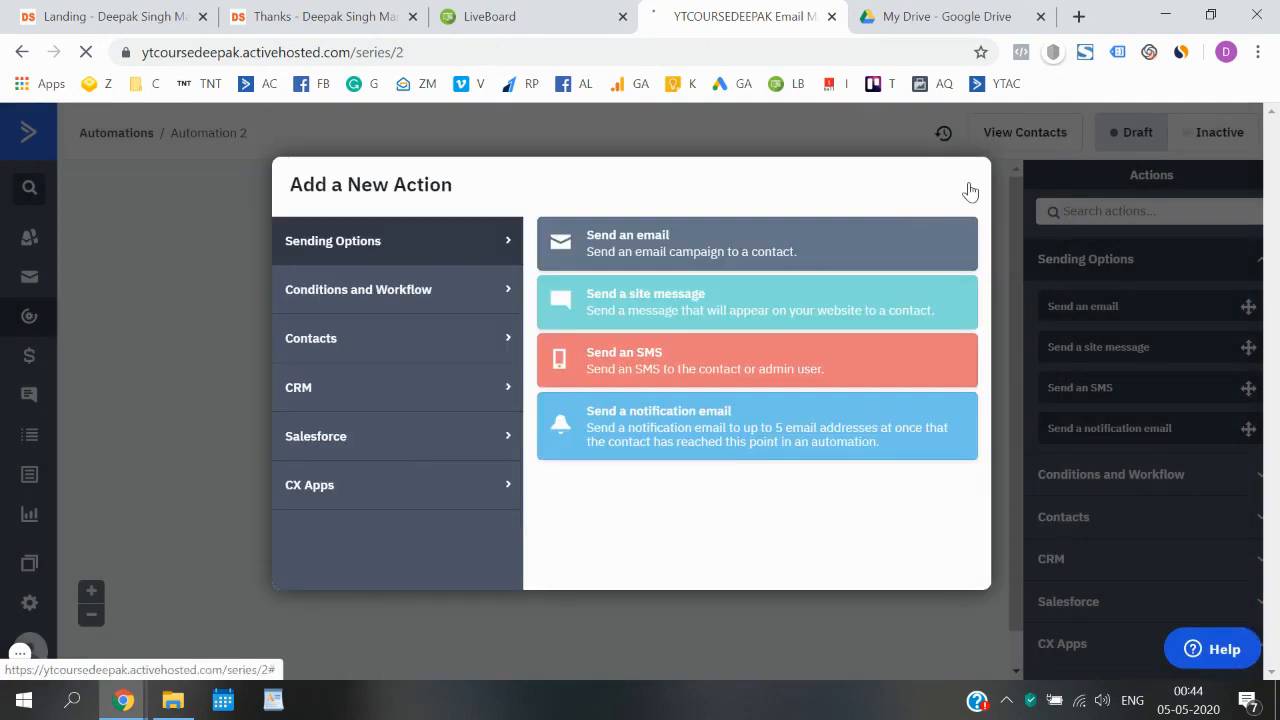
pyautogui.click(966, 184)
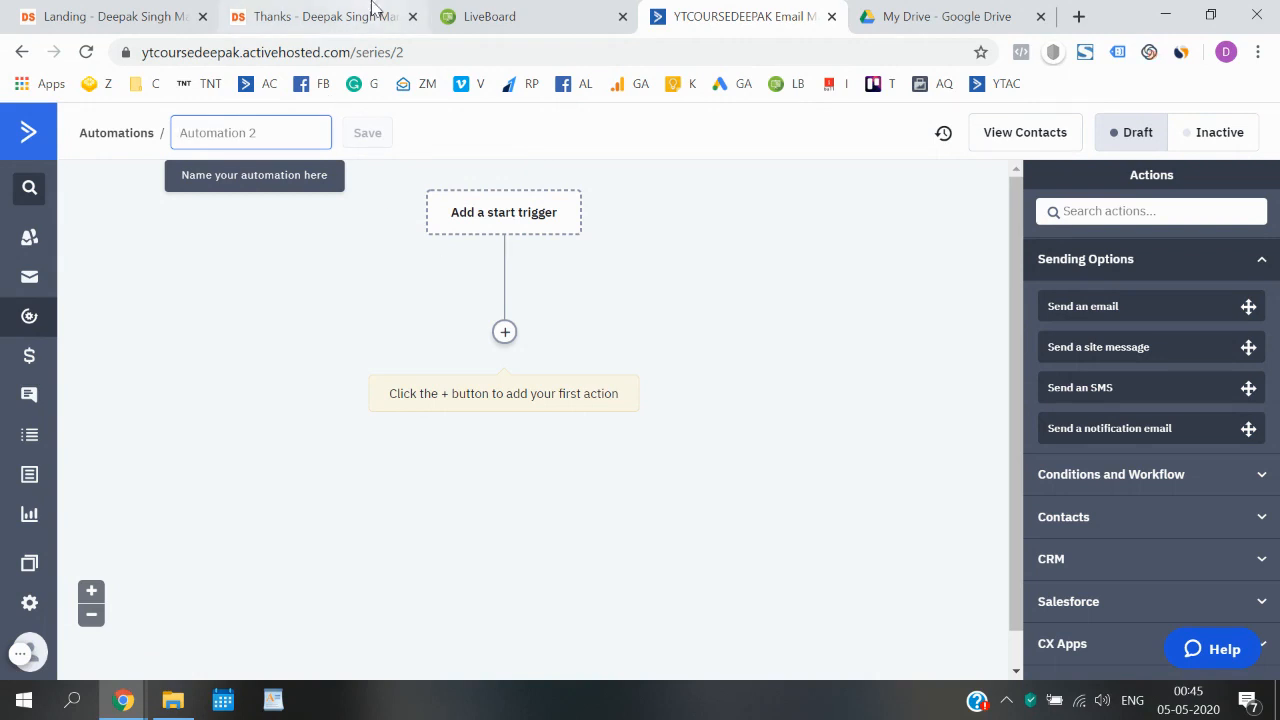
# - On the LiveBoard whiteboard, write a circled "Form" linked to the word "List", with "MBBS Stude" beneath it
pyautogui.click(518, 12)
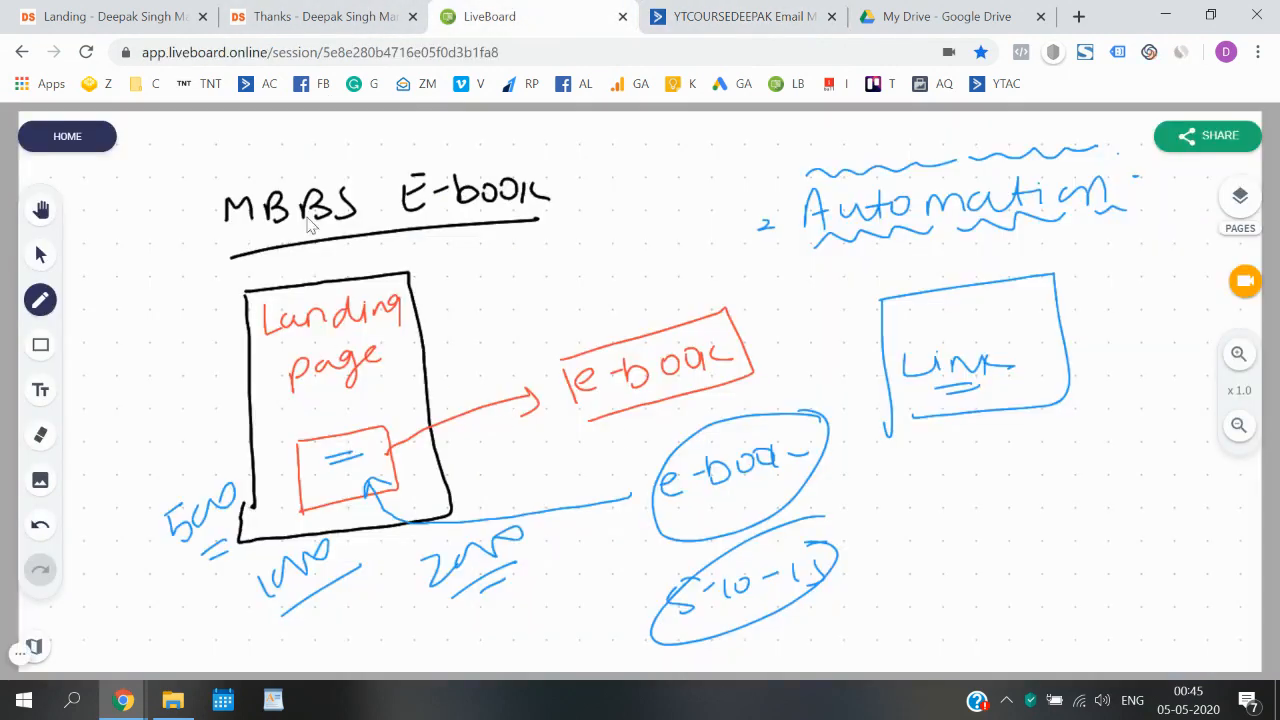
pyautogui.moveTo(506, 257)
pyautogui.mouseDown()
pyautogui.moveTo(524, 236)
pyautogui.moveTo(552, 250)
pyautogui.moveTo(618, 232)
pyautogui.mouseUp()
pyautogui.moveTo(530, 278)
pyautogui.mouseDown()
pyautogui.moveTo(690, 168)
pyautogui.moveTo(708, 188)
pyautogui.moveTo(736, 170)
pyautogui.mouseUp()
pyautogui.moveTo(640, 268)
pyautogui.mouseDown()
pyautogui.moveTo(646, 254)
pyautogui.moveTo(672, 262)
pyautogui.moveTo(738, 238)
pyautogui.moveTo(757, 249)
pyautogui.moveTo(766, 232)
pyautogui.mouseUp()
pyautogui.moveTo(692, 262)
pyautogui.mouseDown()
pyautogui.moveTo(686, 286)
pyautogui.moveTo(698, 290)
pyautogui.mouseUp()
pyautogui.moveTo(694, 274); pyautogui.dragTo(724, 268)
pyautogui.moveTo(744, 268)
pyautogui.mouseDown()
pyautogui.moveTo(760, 282)
pyautogui.moveTo(772, 246)
pyautogui.moveTo(806, 262)
pyautogui.mouseUp()
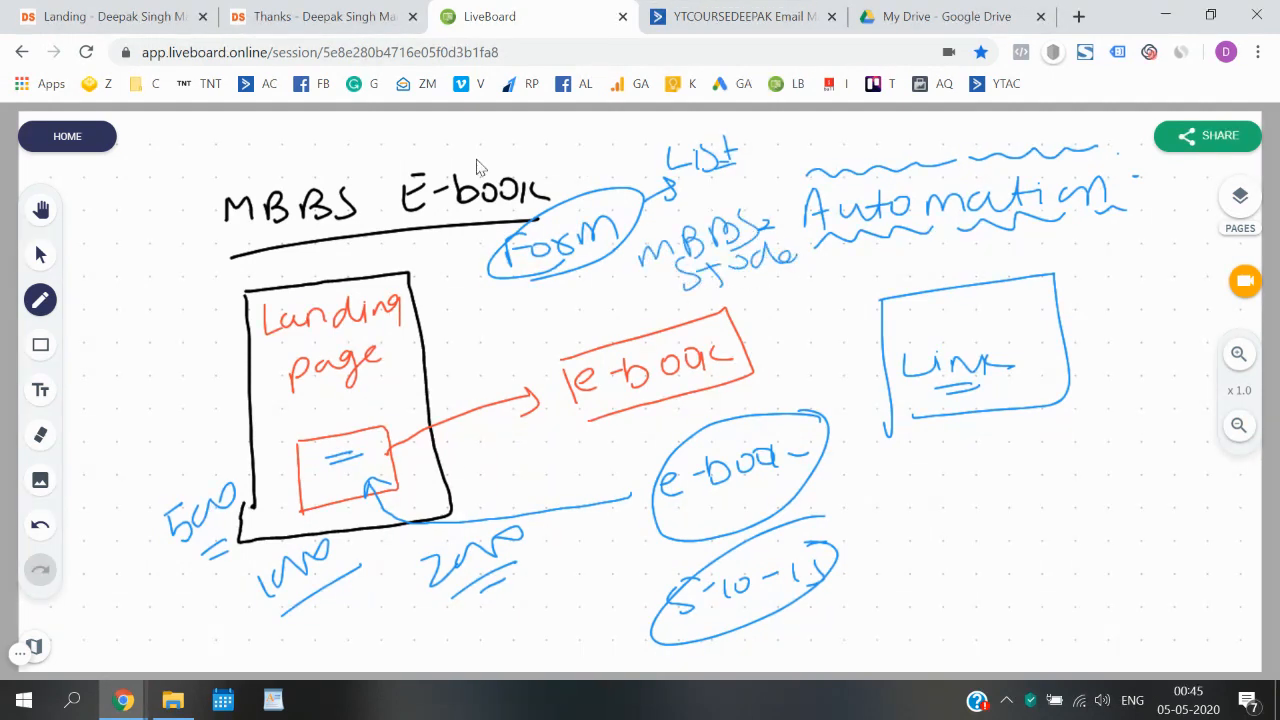
# - Back in ActiveCampaign, choose the "Subscribes to a list" start trigger and set its list to MBBS Students
pyautogui.click(700, 16)
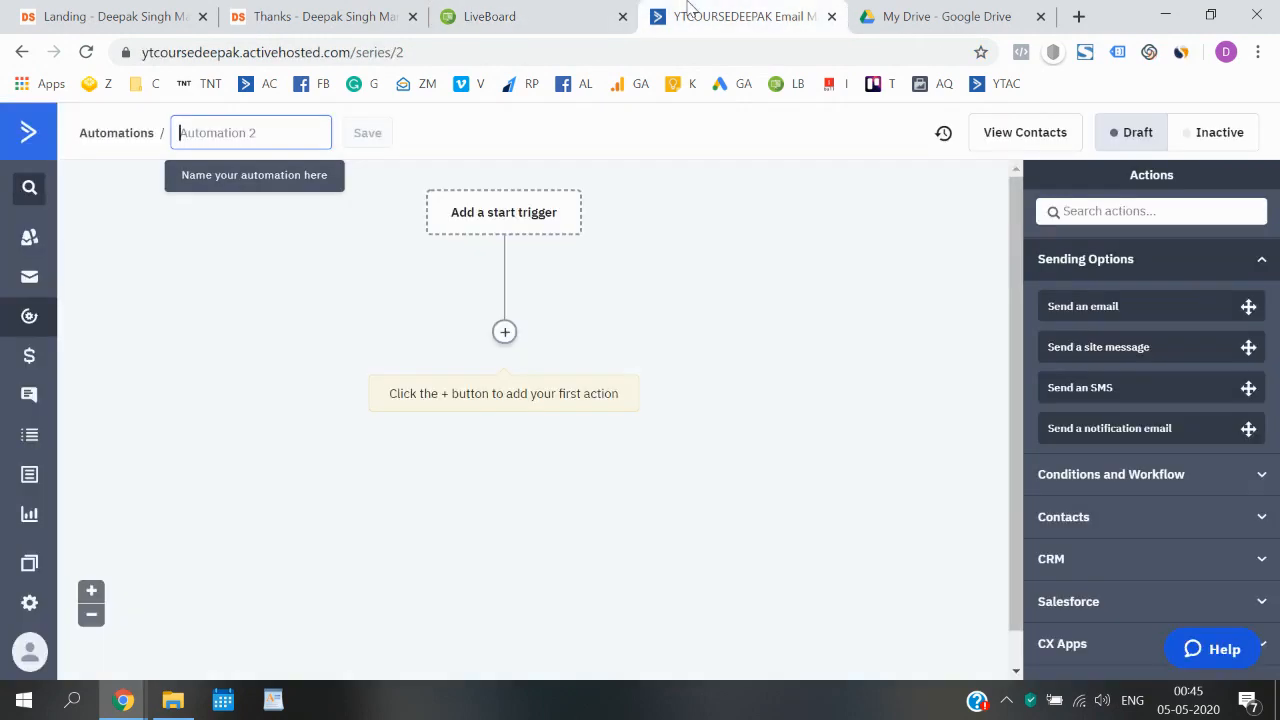
pyautogui.click(505, 214)
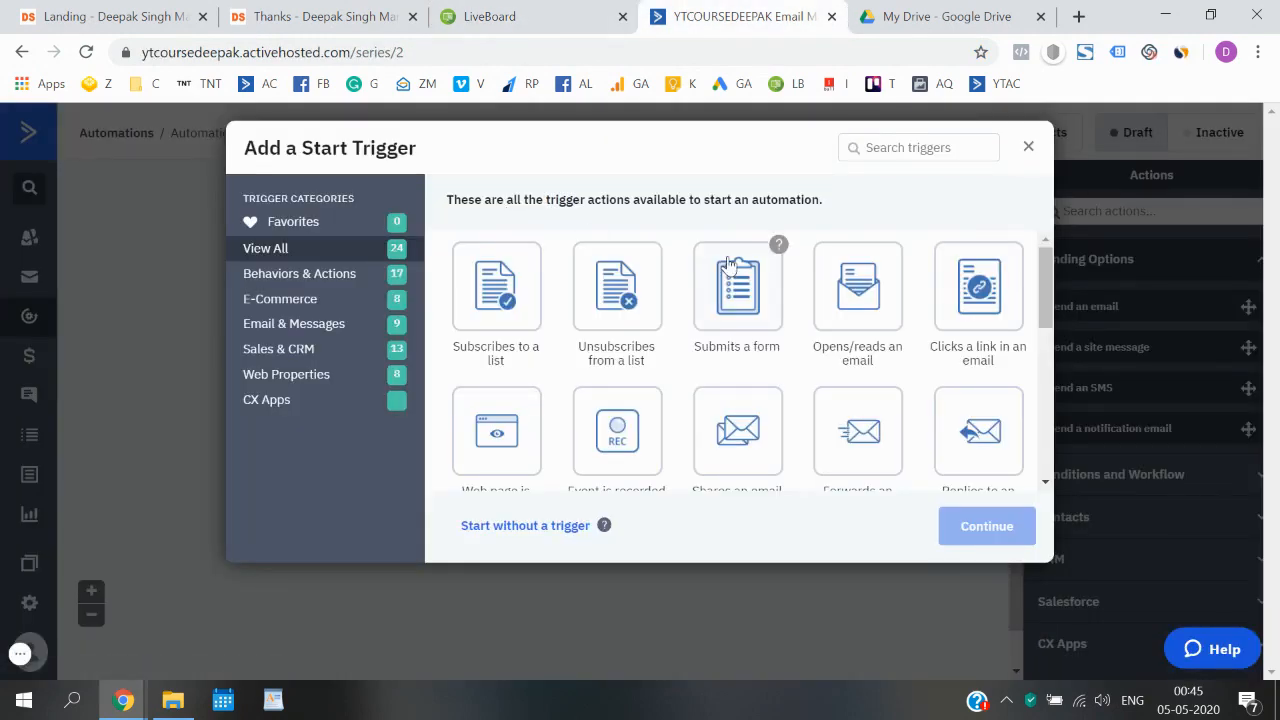
pyautogui.click(494, 341)
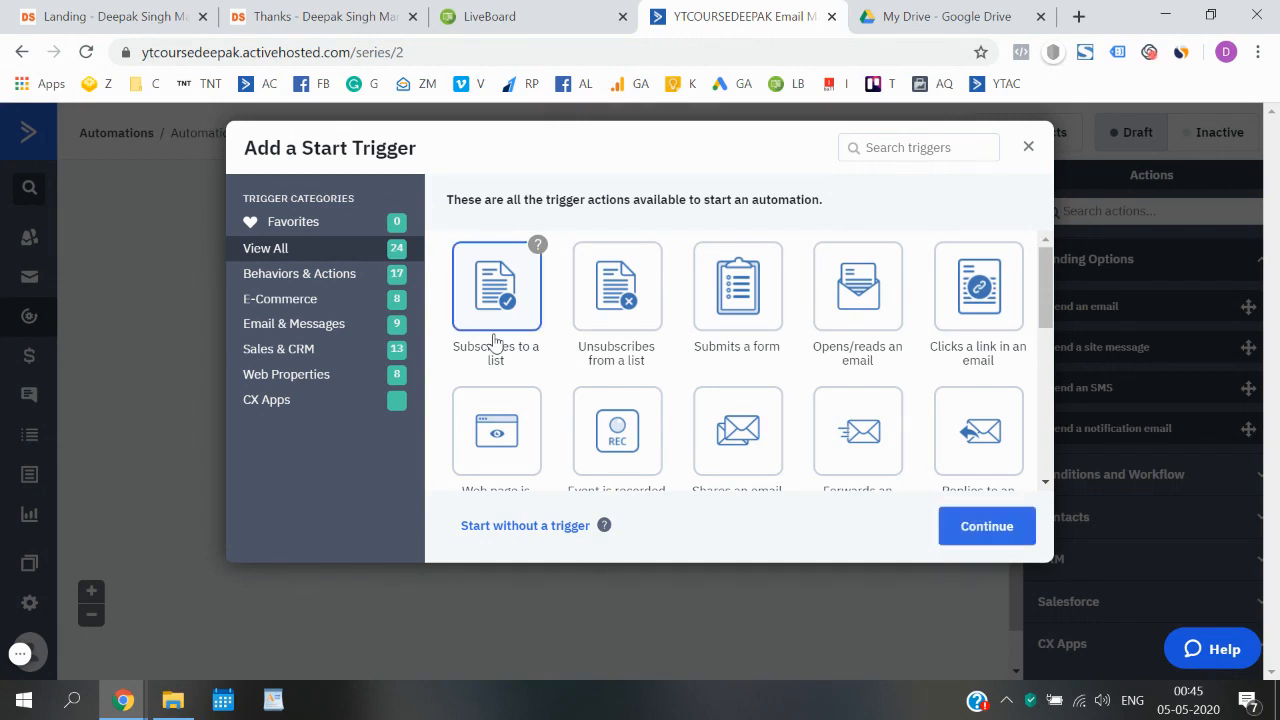
pyautogui.click(960, 531)
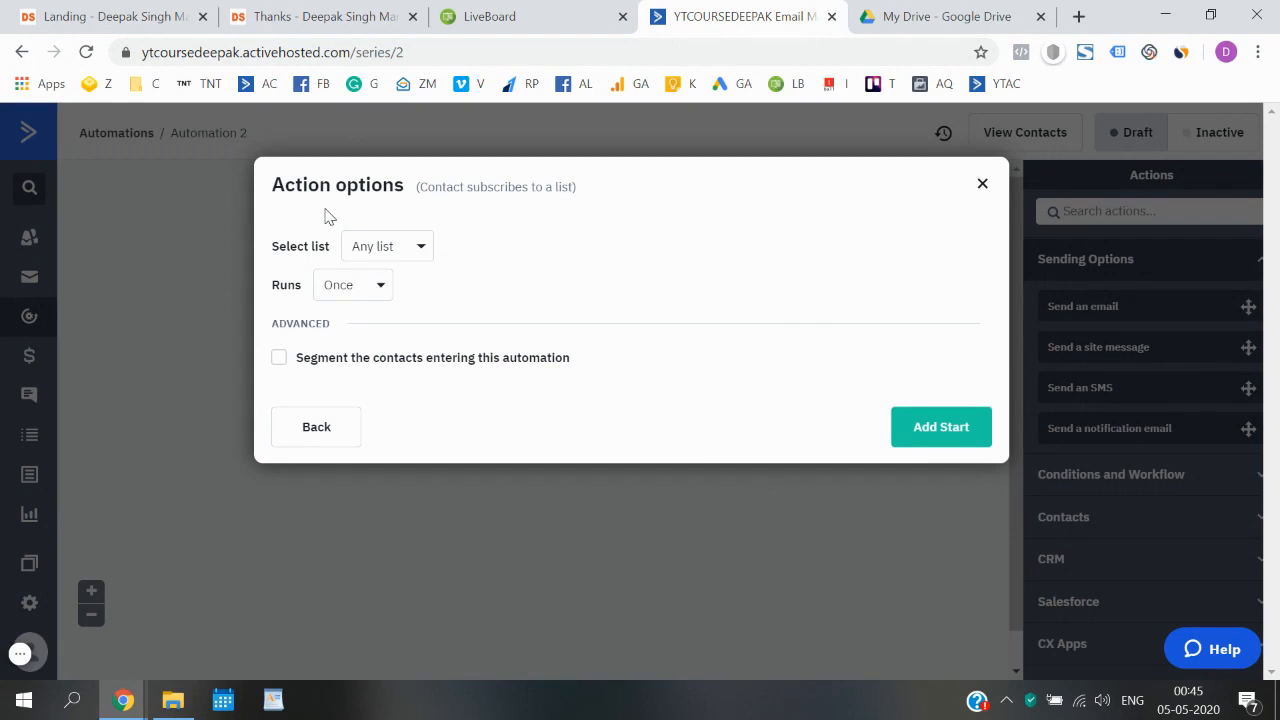
pyautogui.click(418, 250)
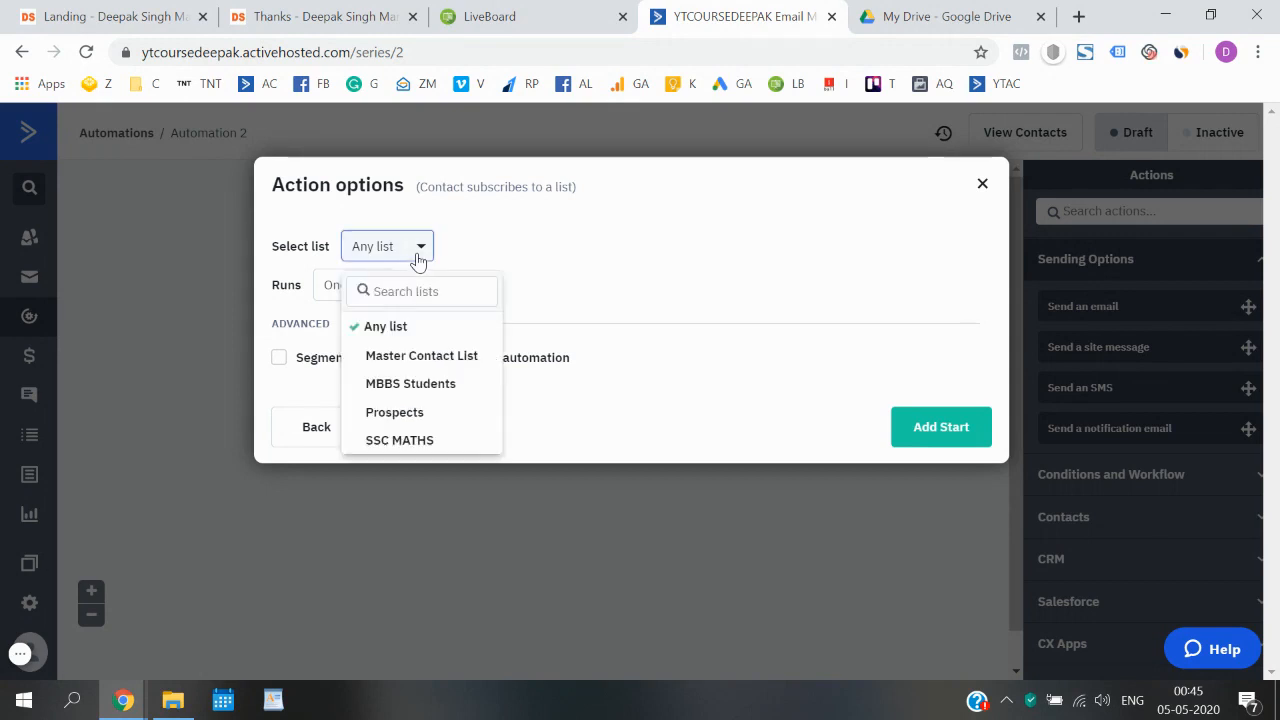
pyautogui.click(411, 386)
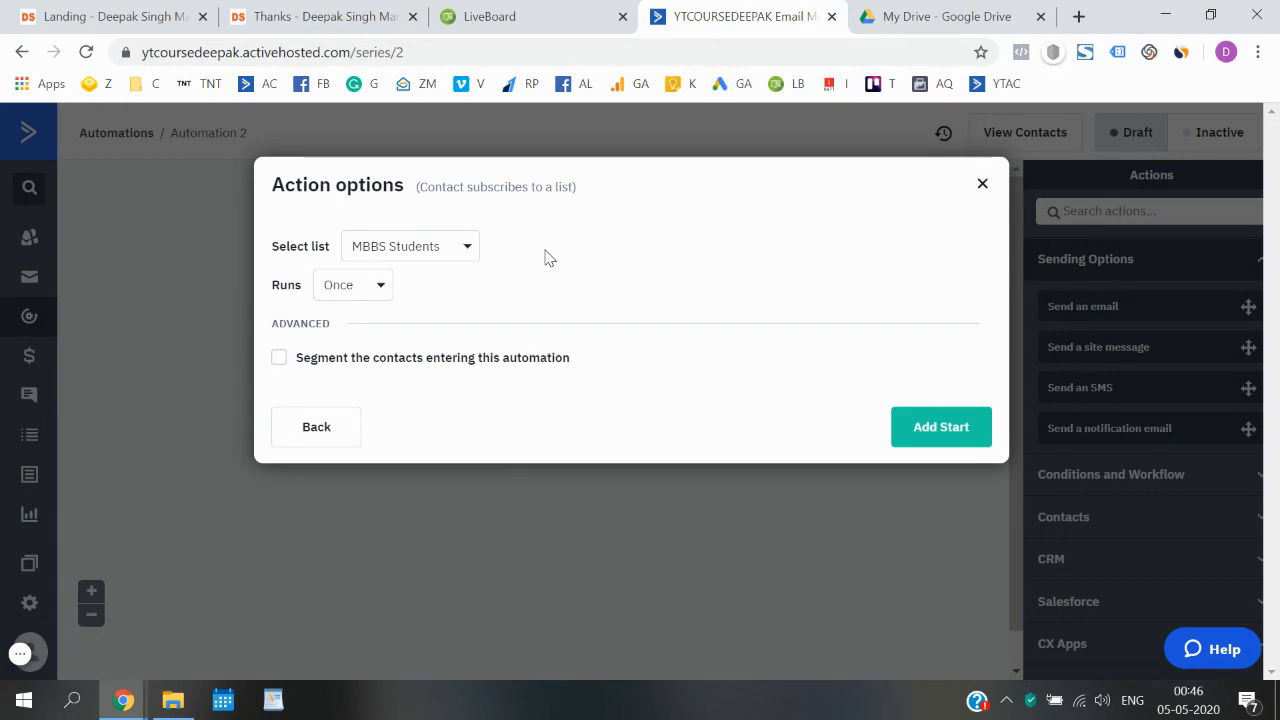
# - Review the trigger's run options alongside the landing page form, keep Runs set to Once, and add the start trigger
pyautogui.click(370, 287)
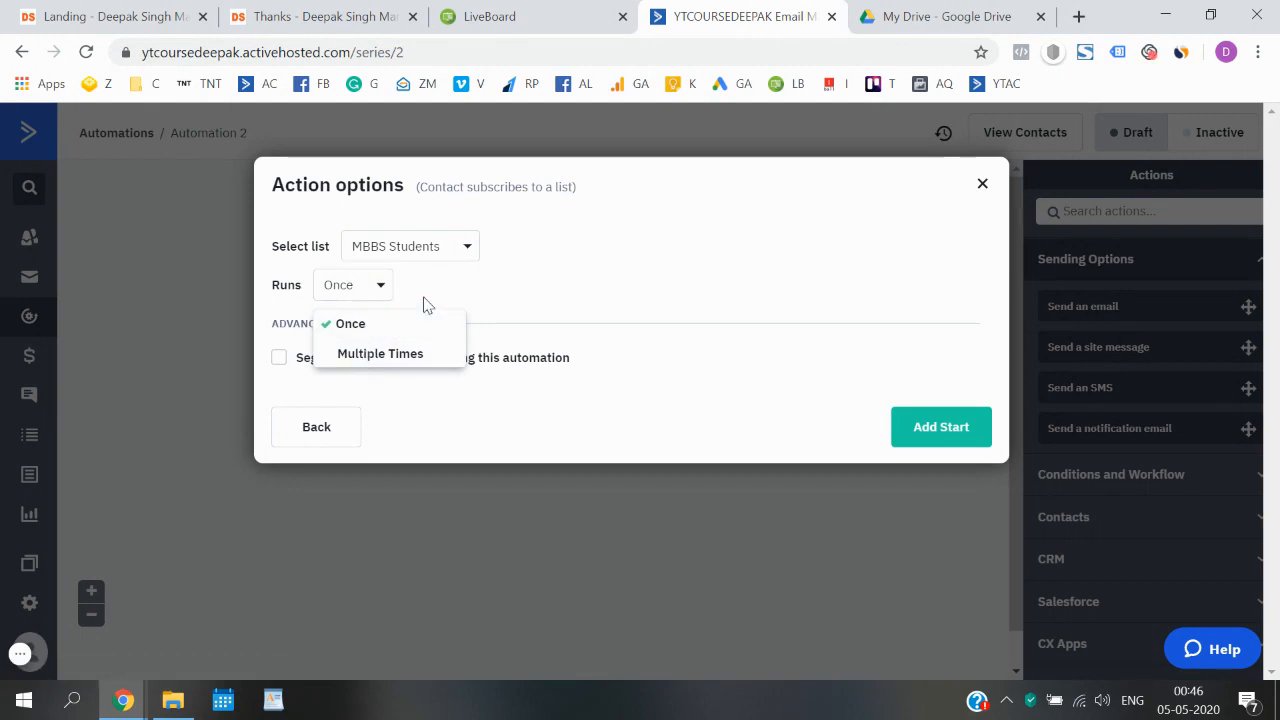
pyautogui.click(424, 305)
pyautogui.click(150, 17)
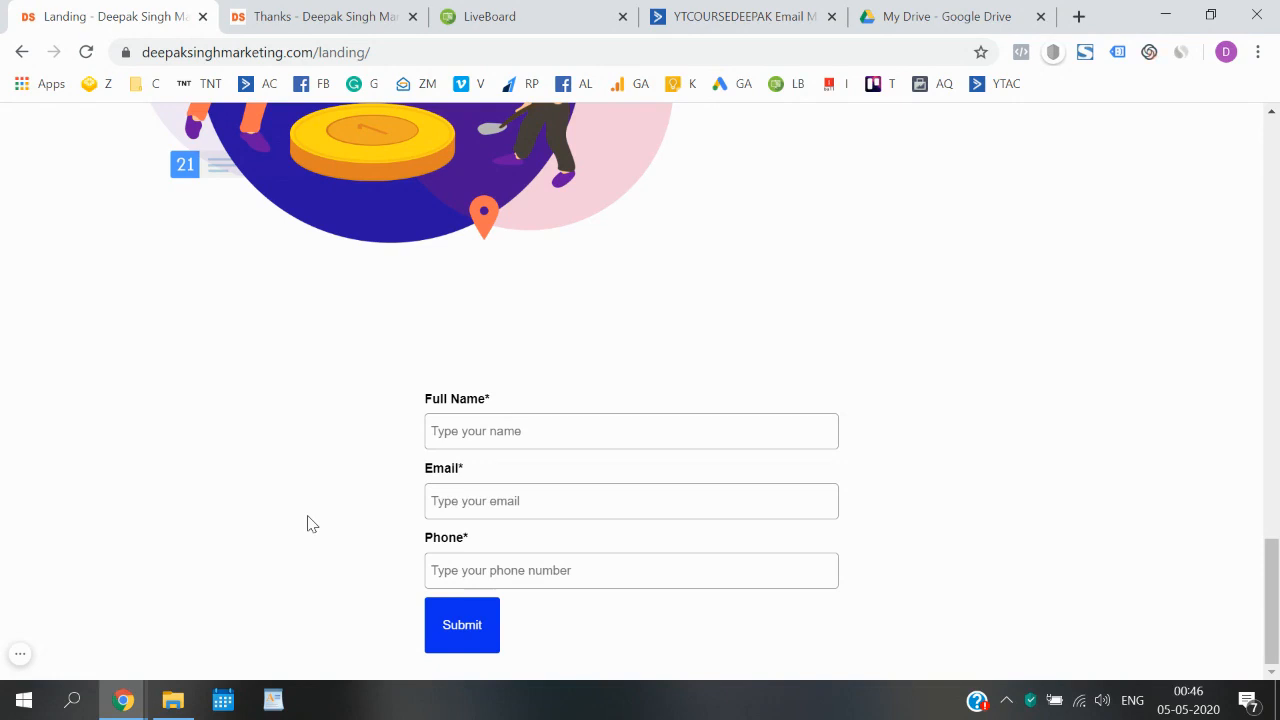
pyautogui.click(700, 14)
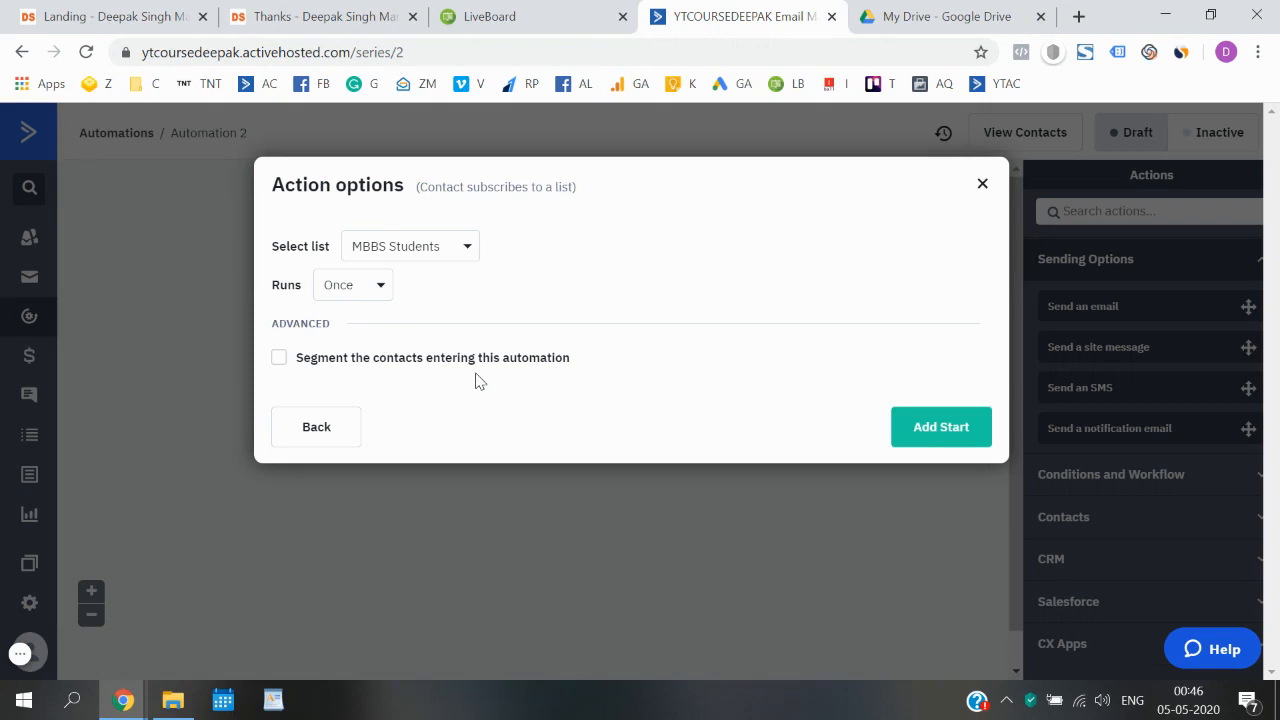
pyautogui.click(371, 292)
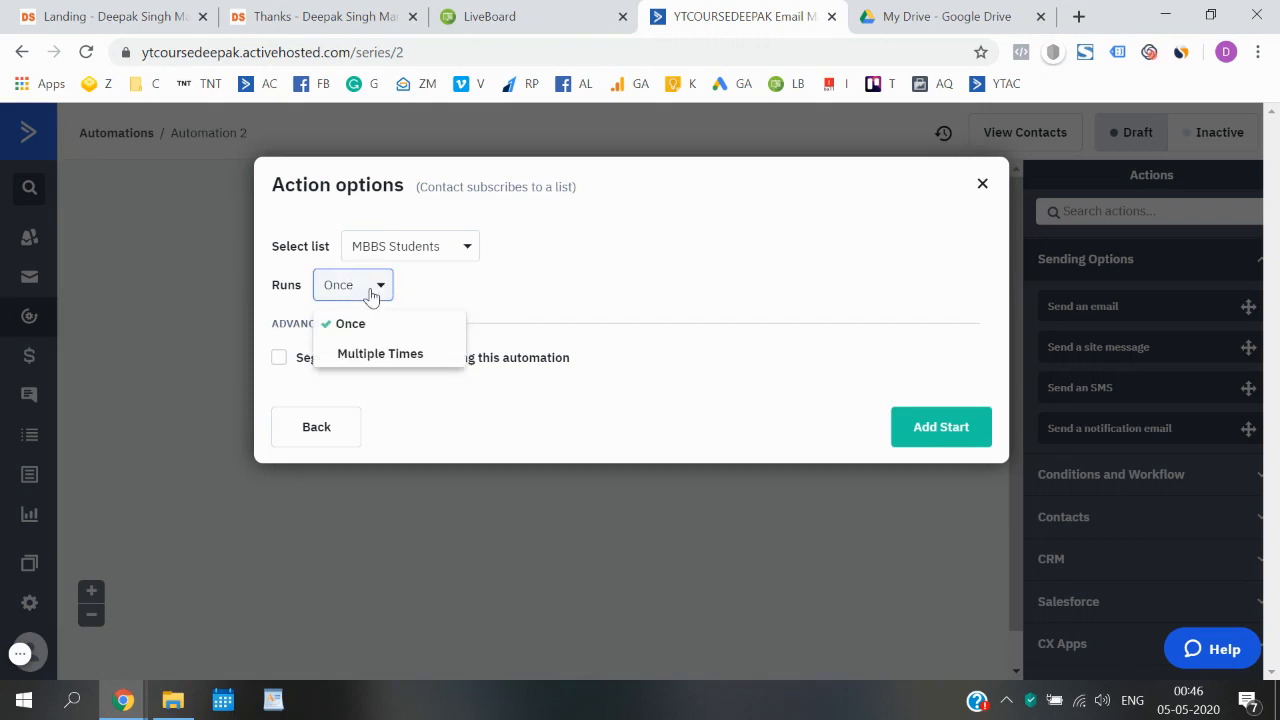
pyautogui.click(376, 341)
pyautogui.click(199, 6)
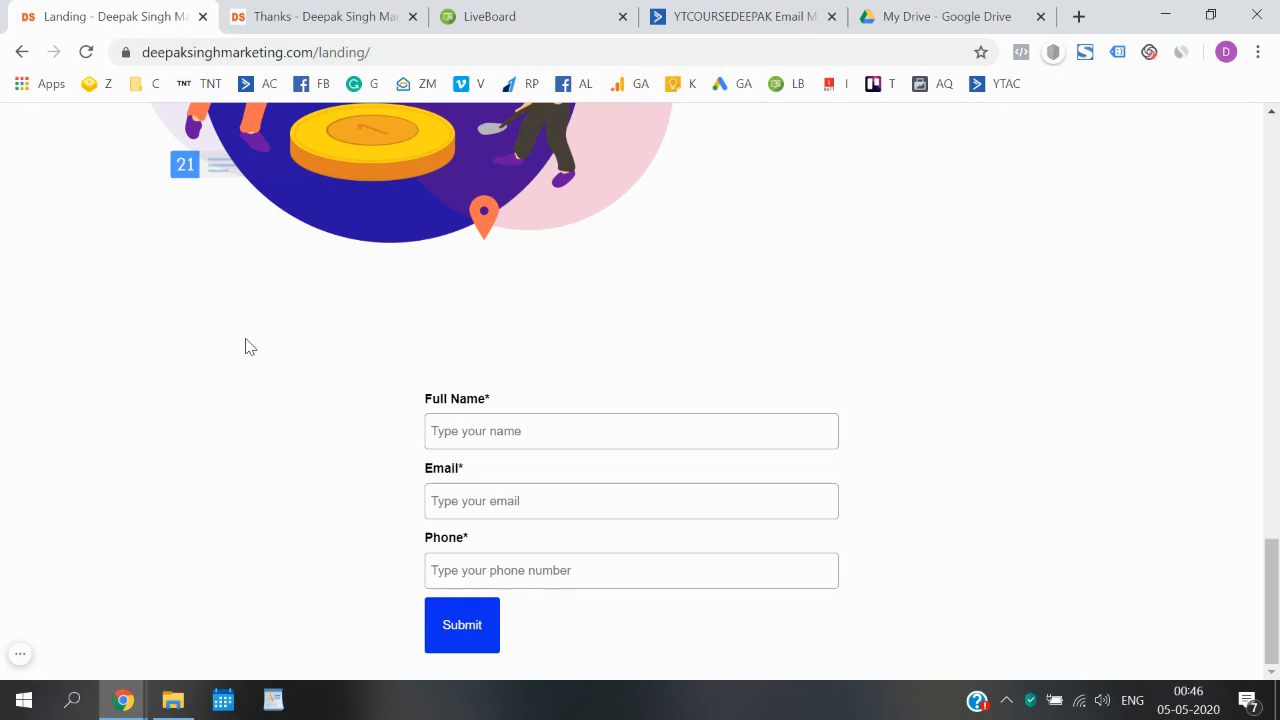
pyautogui.click(655, 12)
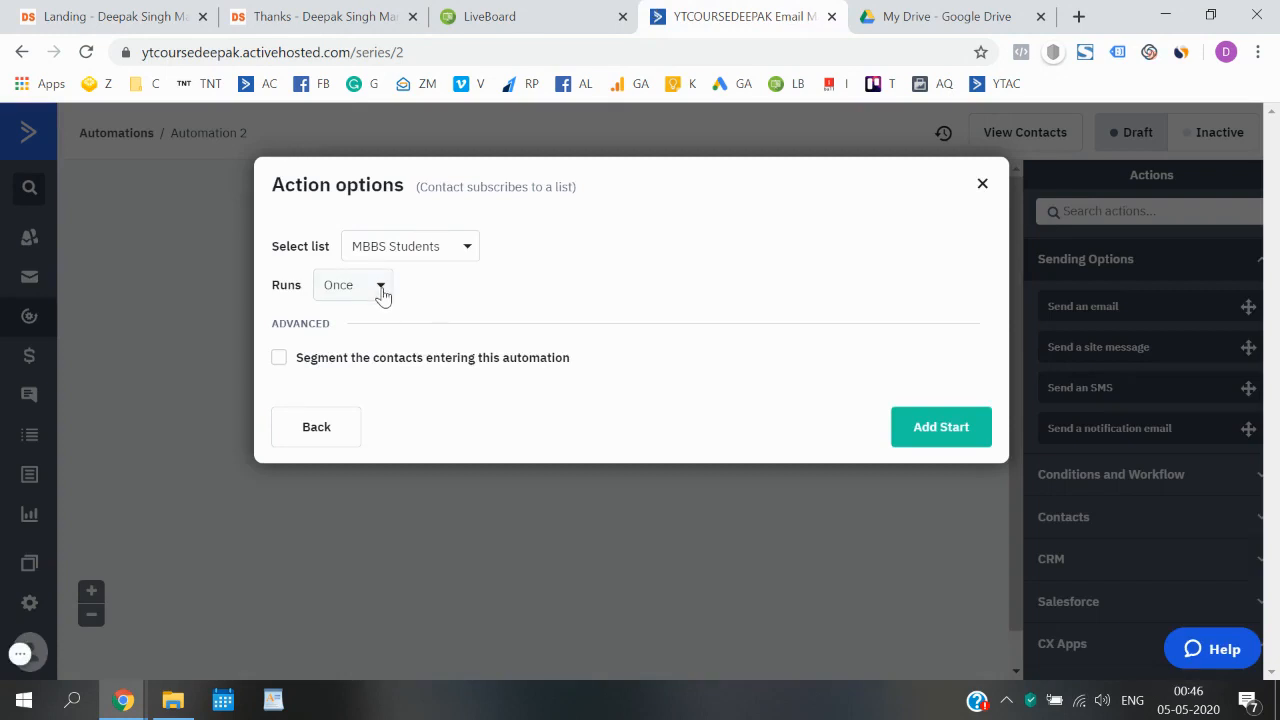
pyautogui.click(943, 434)
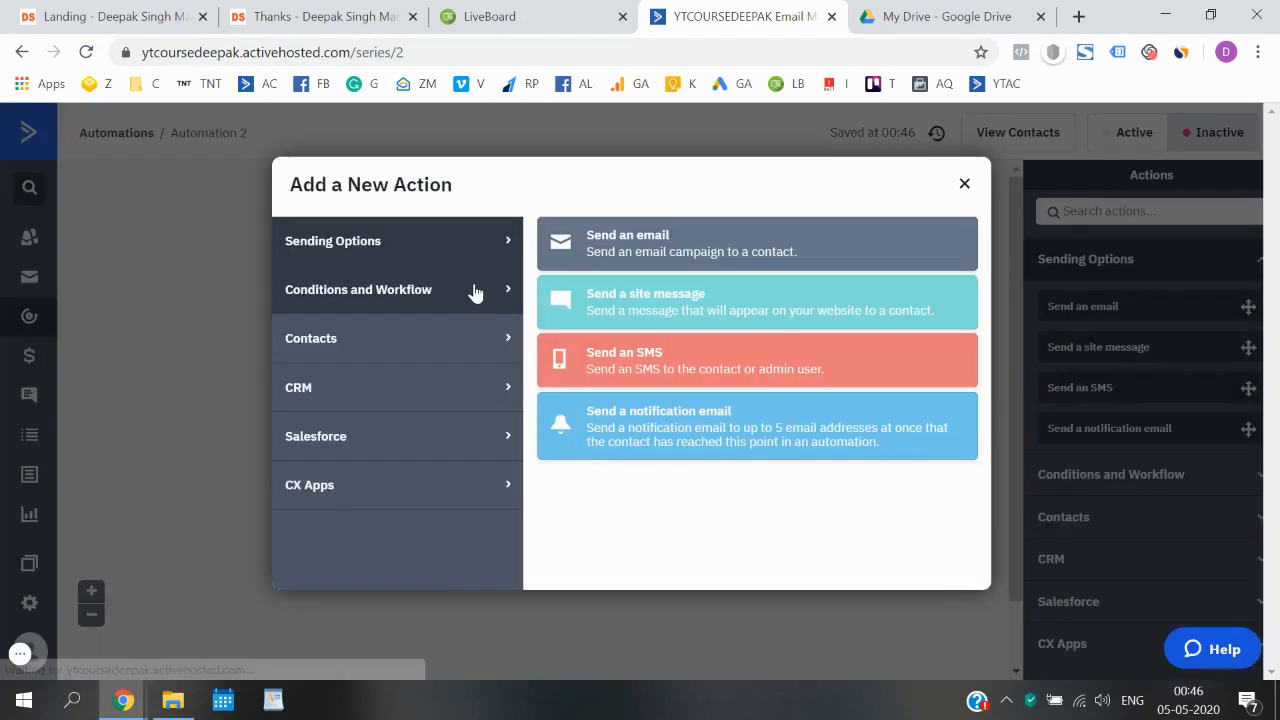
# - Add a "Send an email" action below the MBBS Students subscription trigger
pyautogui.click(963, 195)
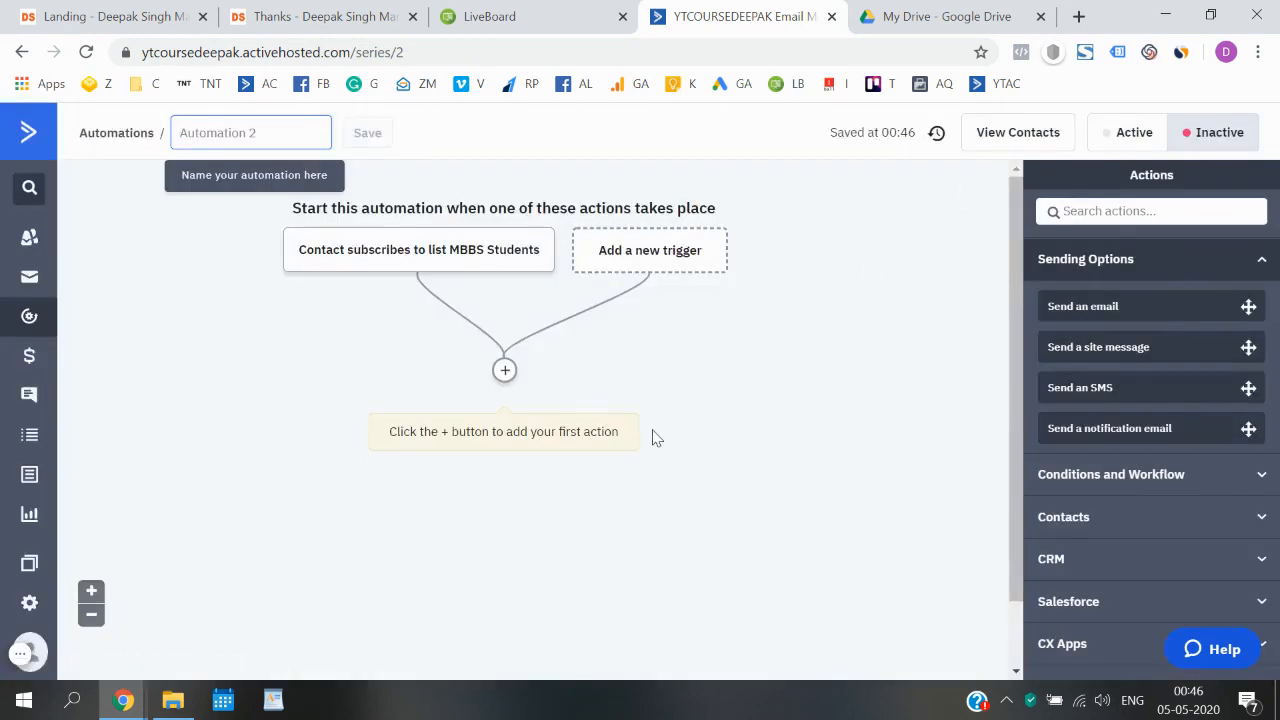
pyautogui.moveTo(355, 268)
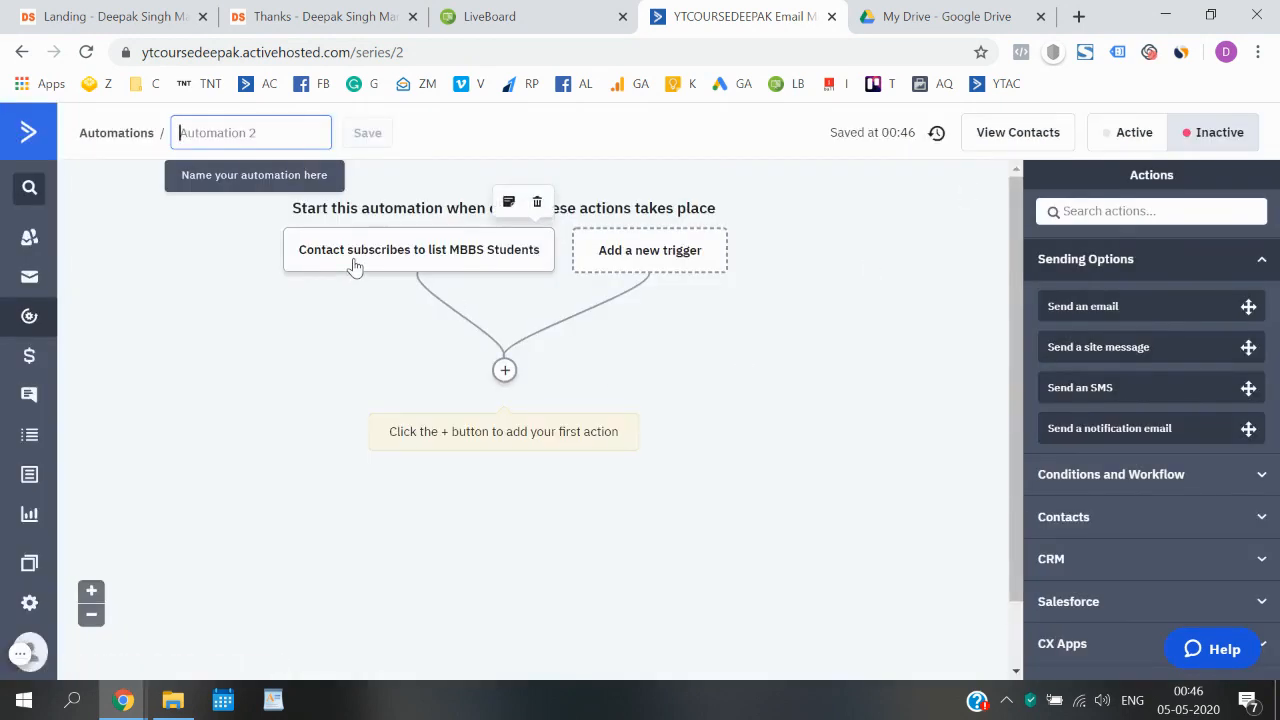
pyautogui.click(505, 370)
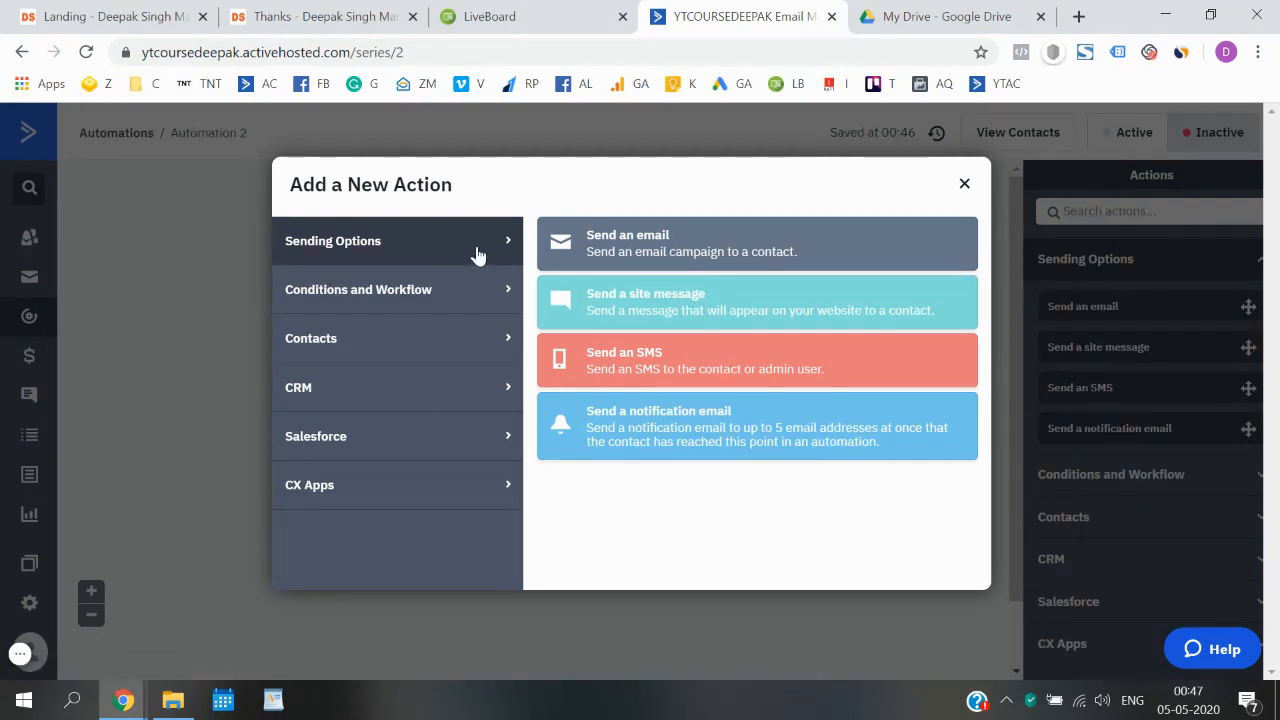
pyautogui.click(658, 252)
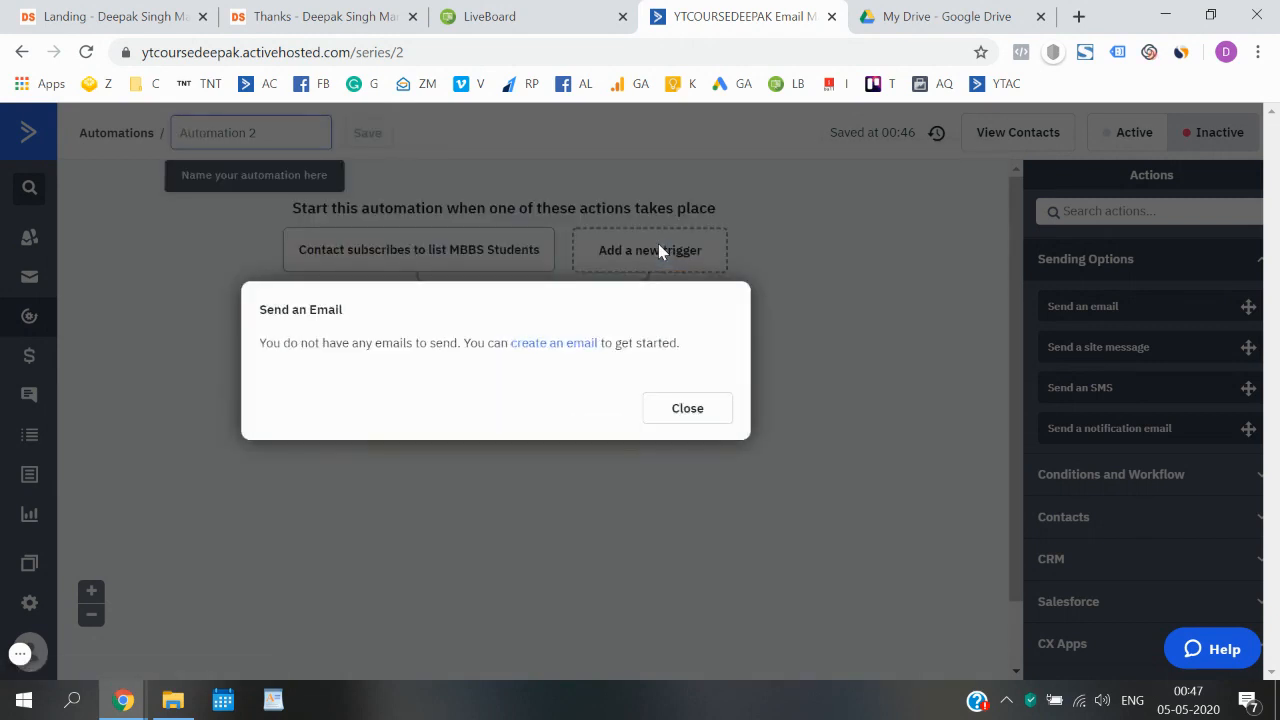
# - Create a new email for the action, named MBBS Ebook Download
pyautogui.click(578, 343)
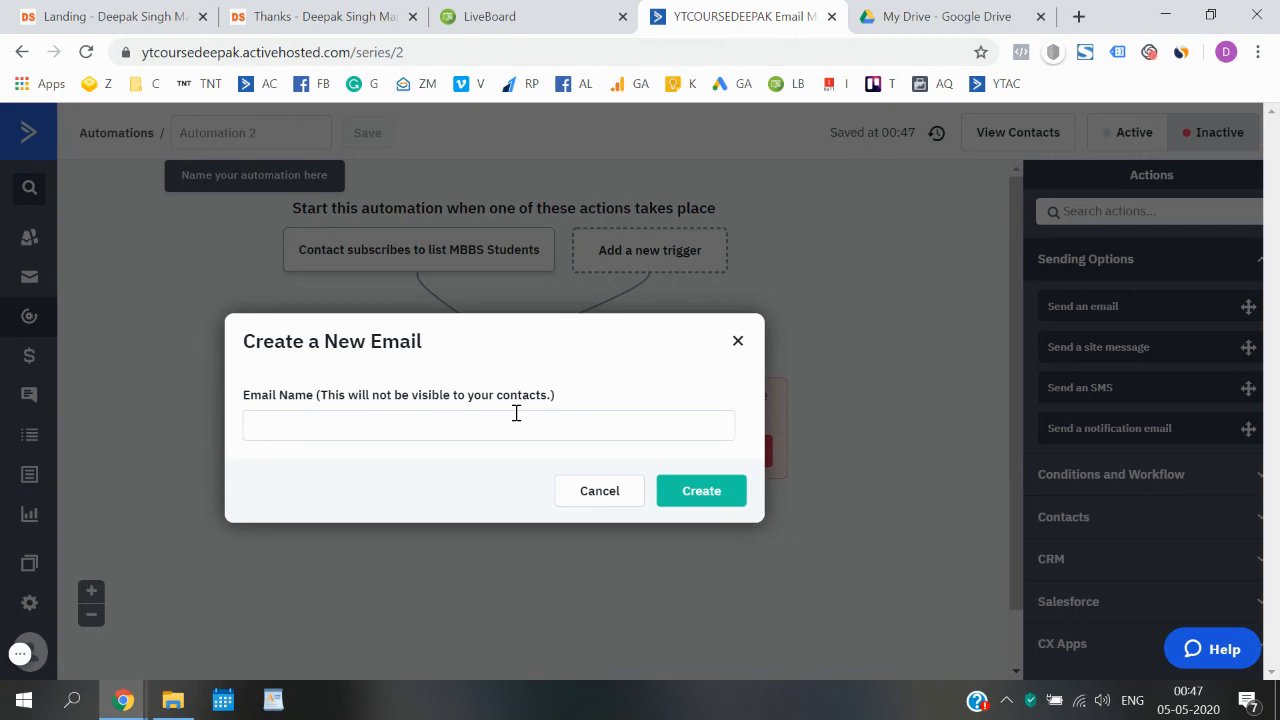
pyautogui.click(516, 413)
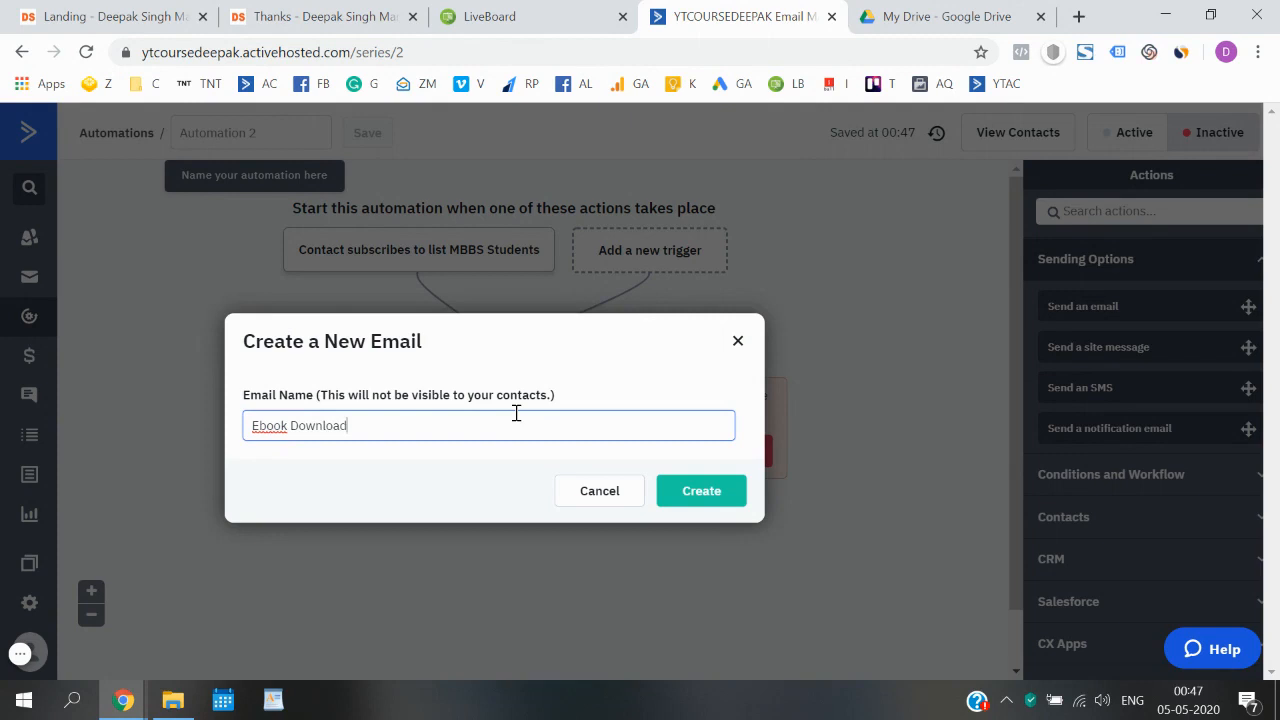
pyautogui.write('MBBS')
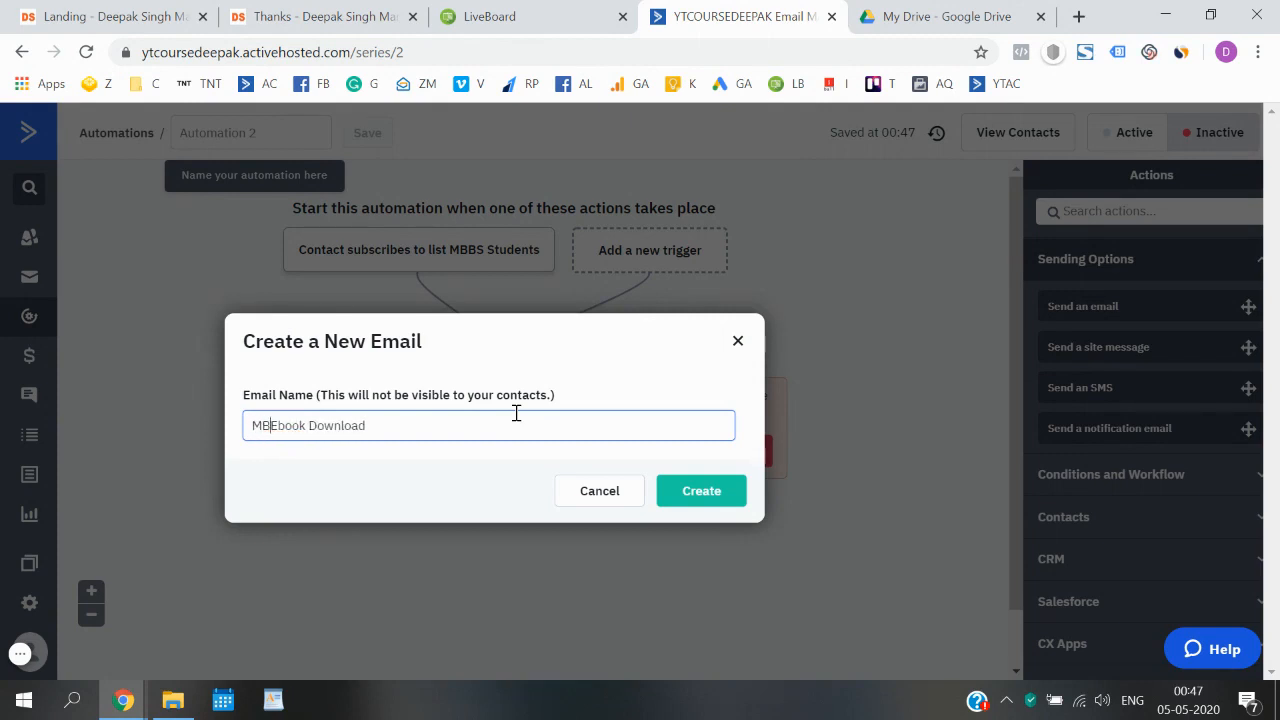
pyautogui.click(672, 487)
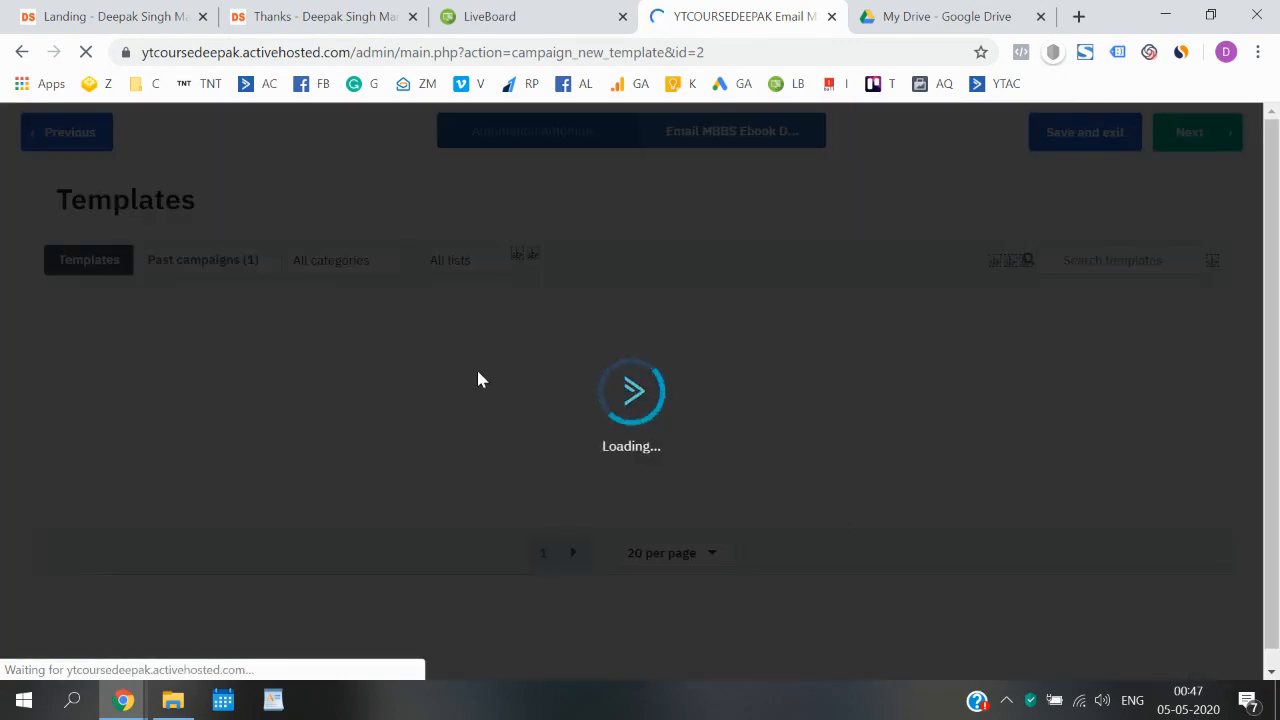
# - Look through both pages of email templates and use the Call to Action template
pyautogui.moveTo(480, 378)
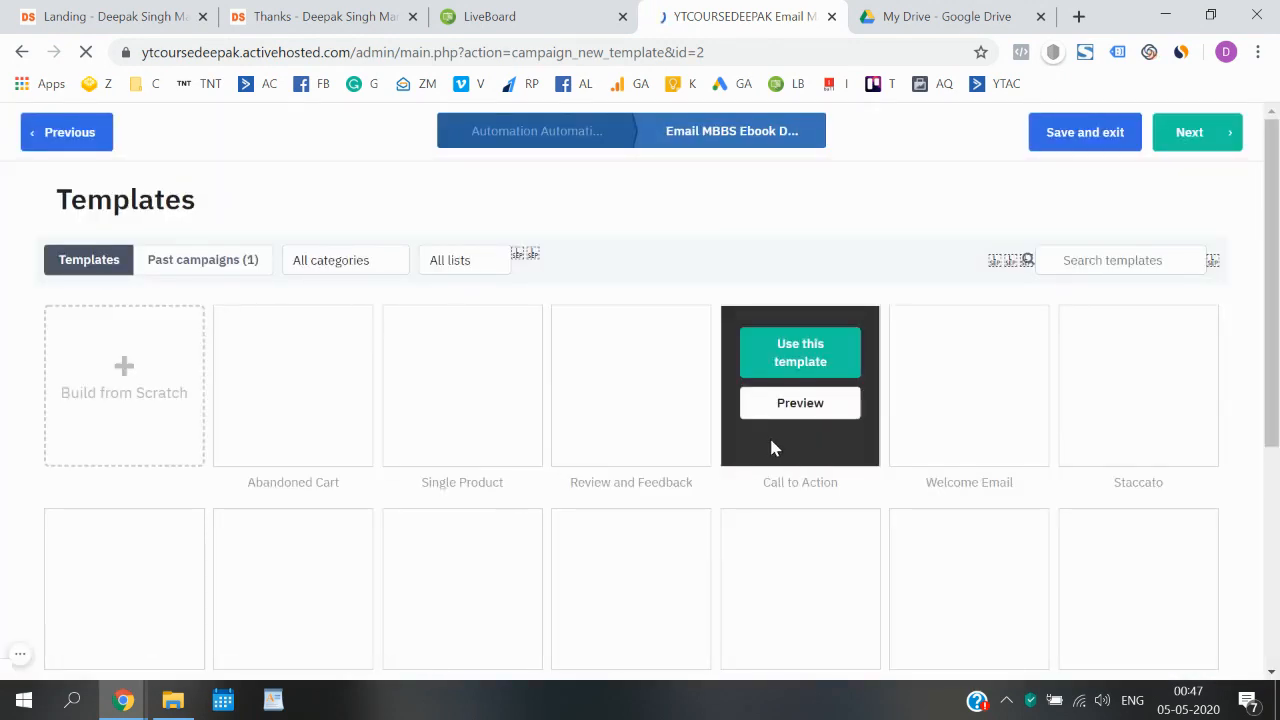
pyautogui.scroll(-4, 571, 477)
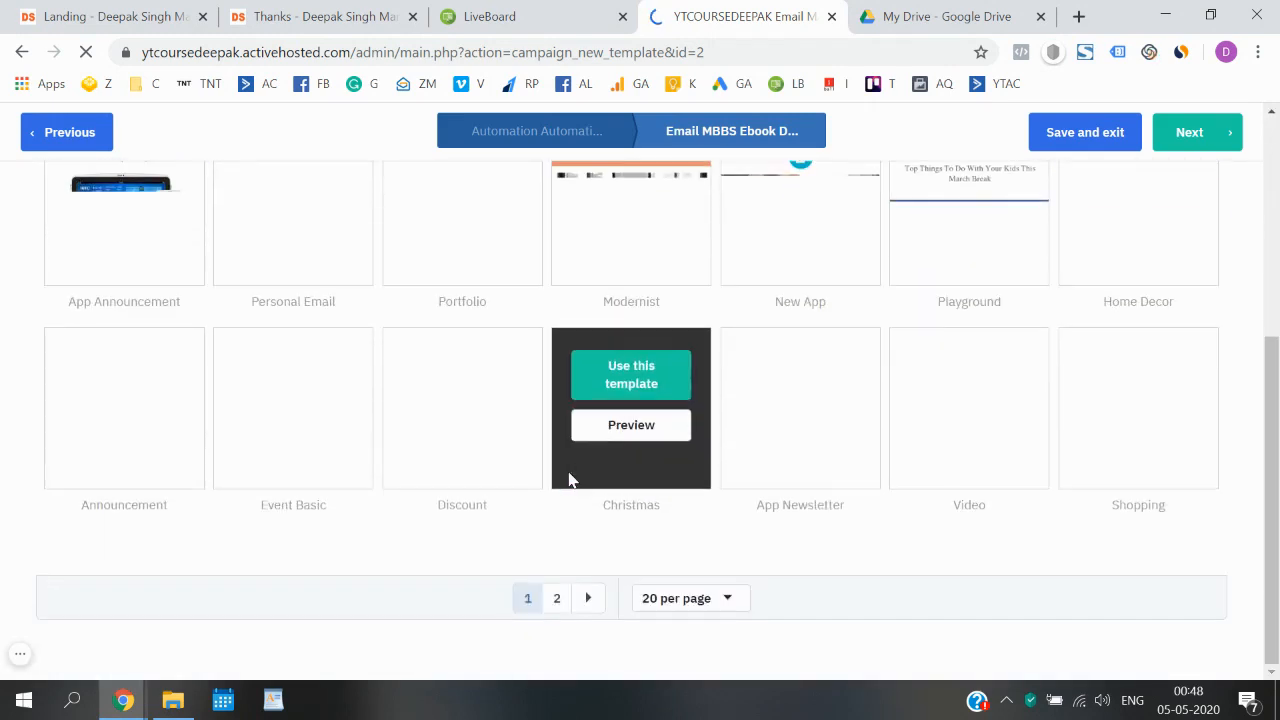
pyautogui.scroll(4, 571, 480)
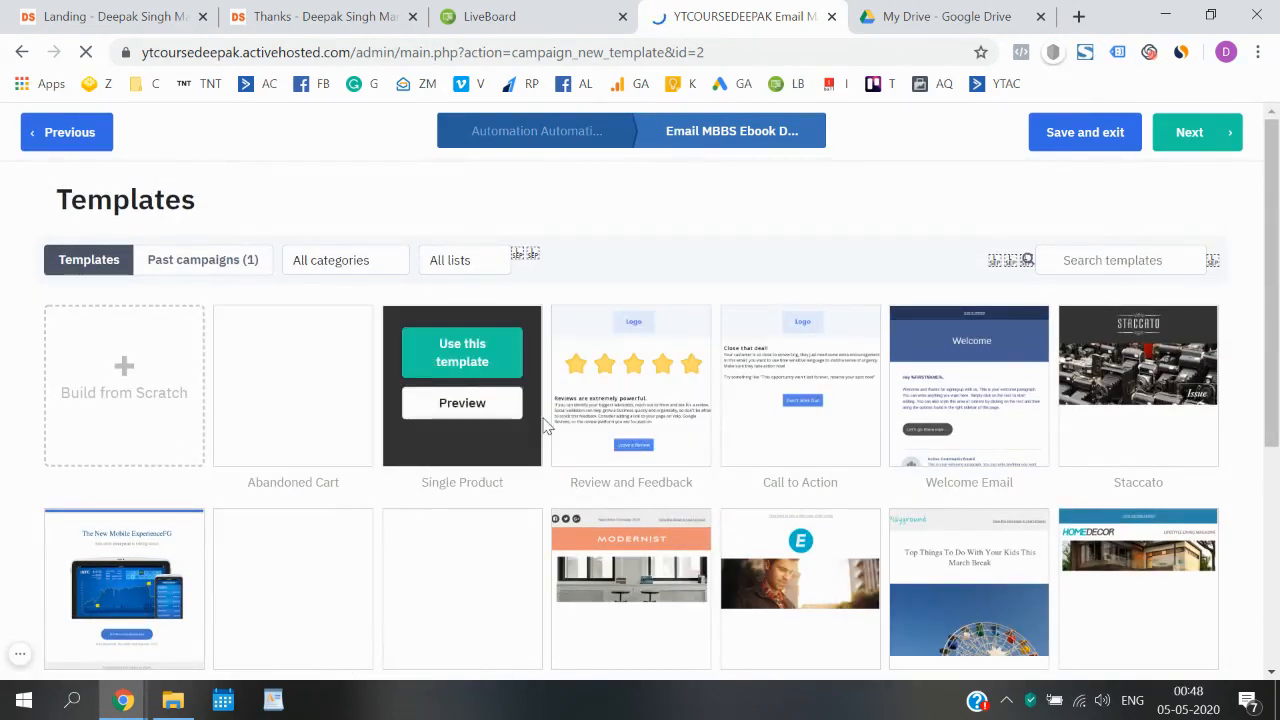
pyautogui.scroll(-4, 545, 425)
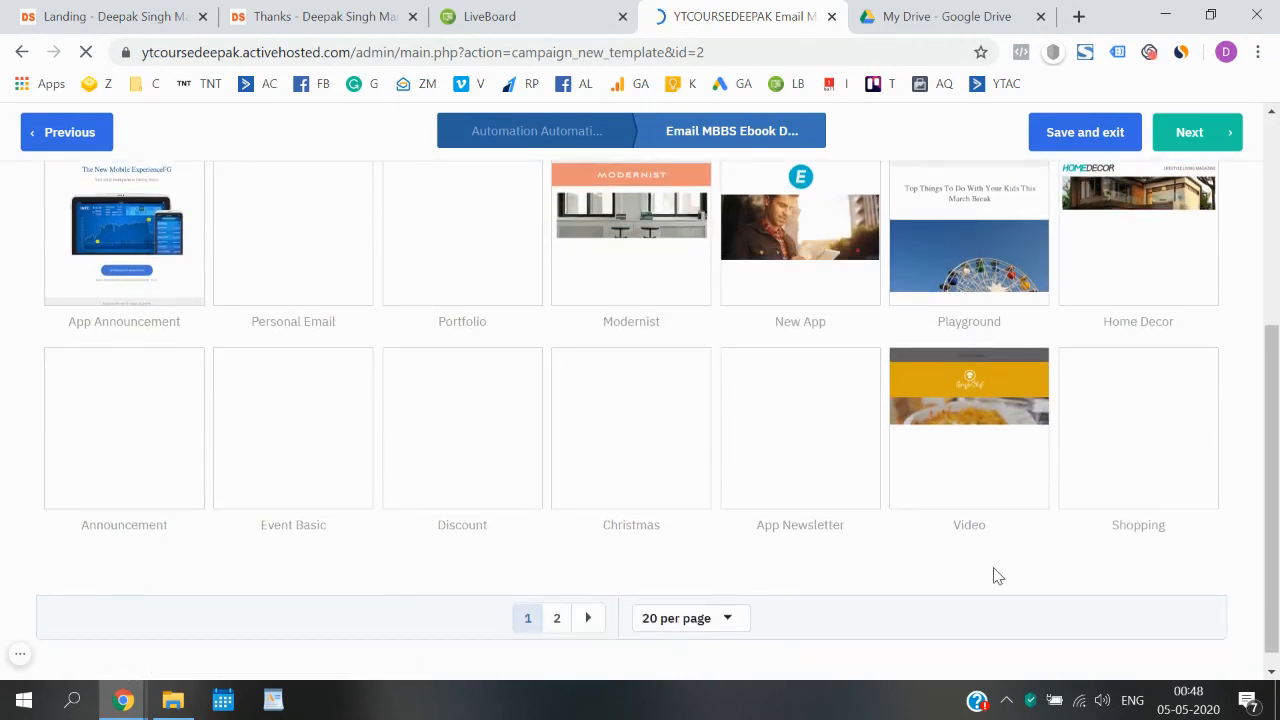
pyautogui.click(557, 618)
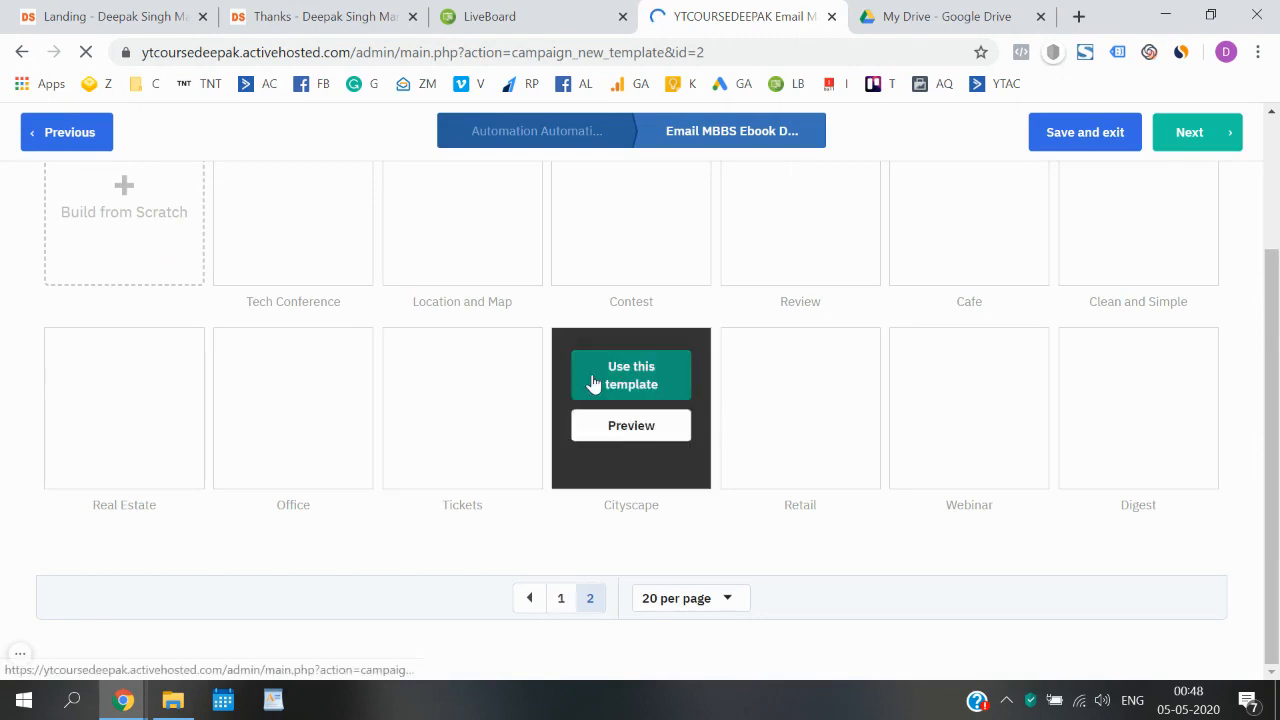
pyautogui.scroll(2, 592, 383)
pyautogui.scroll(-2, 593, 383)
pyautogui.scroll(-1, 589, 620)
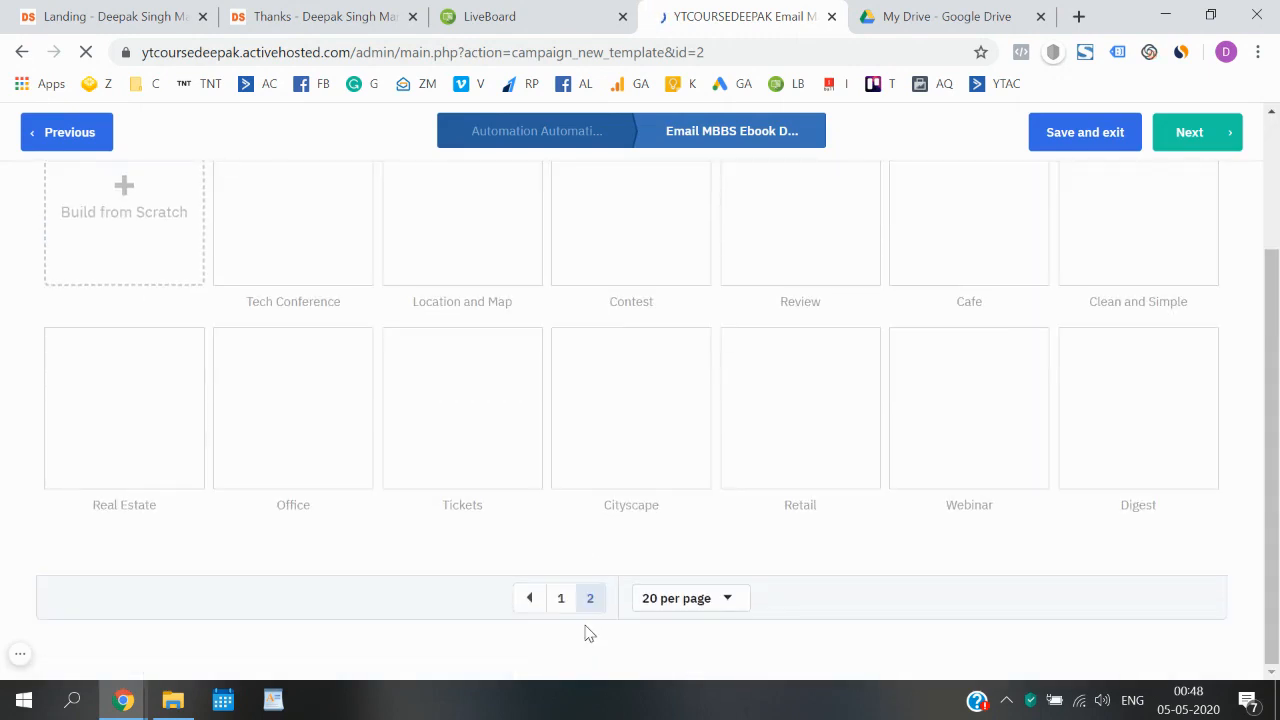
pyautogui.click(561, 600)
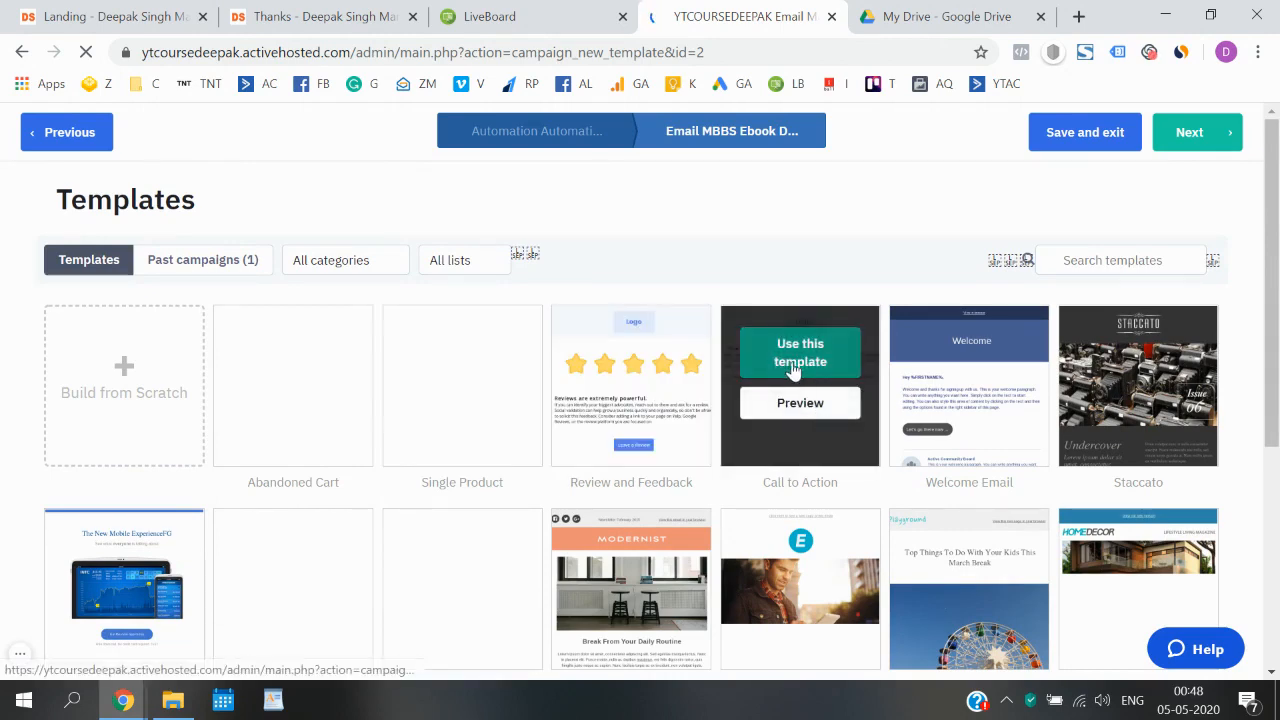
pyautogui.click(828, 335)
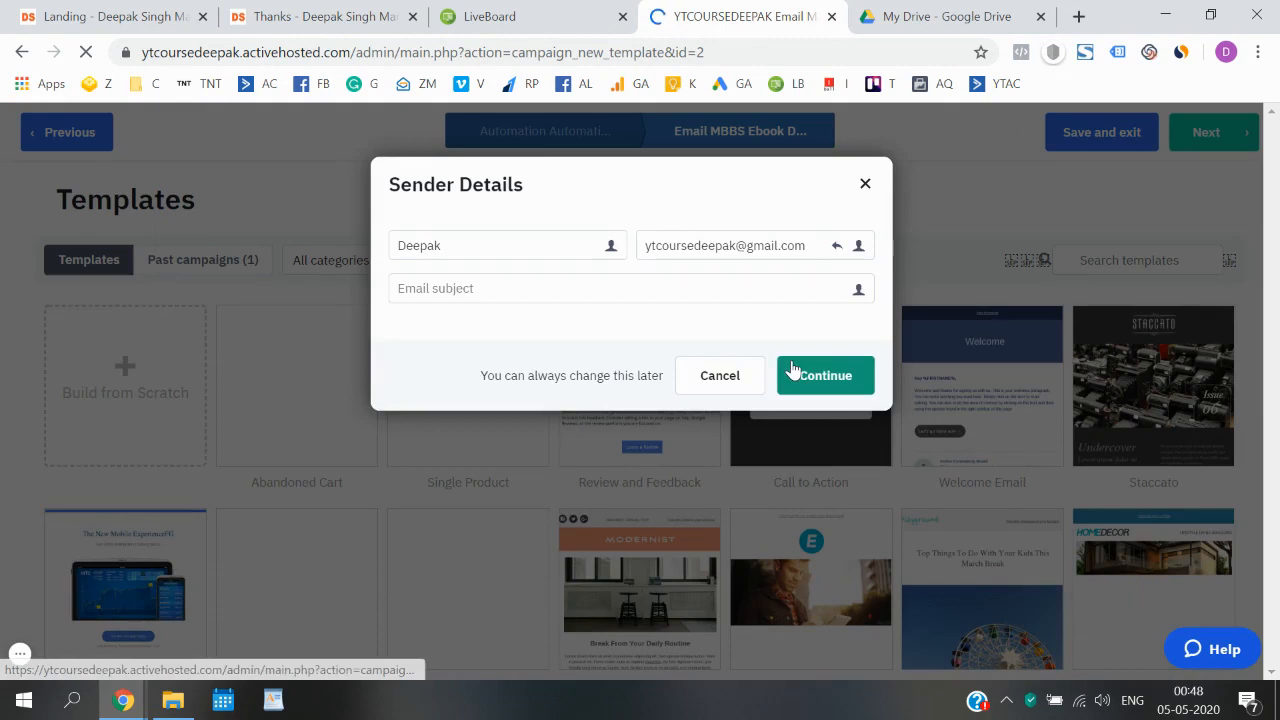
# - Set the email subject to "Here is your FREE E-book" and continue with the existing sender details
pyautogui.click(566, 292)
pyautogui.write('Here is your FREE E-book')
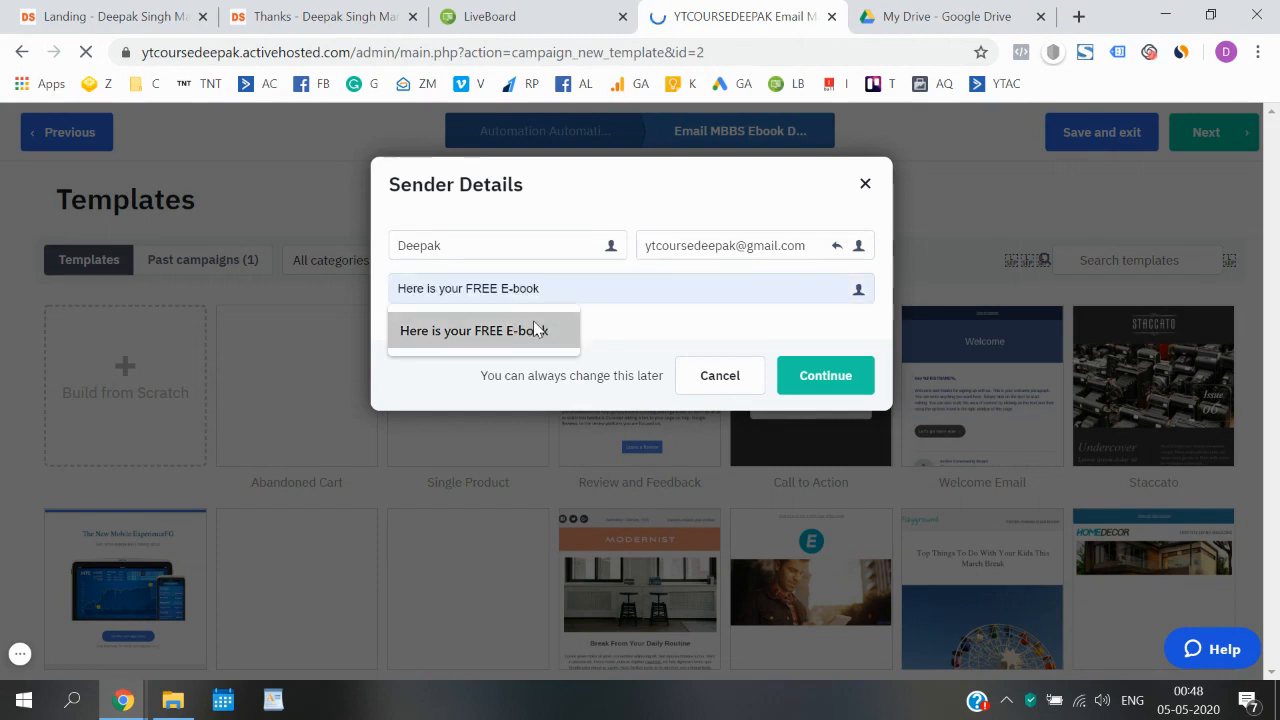
pyautogui.click(536, 330)
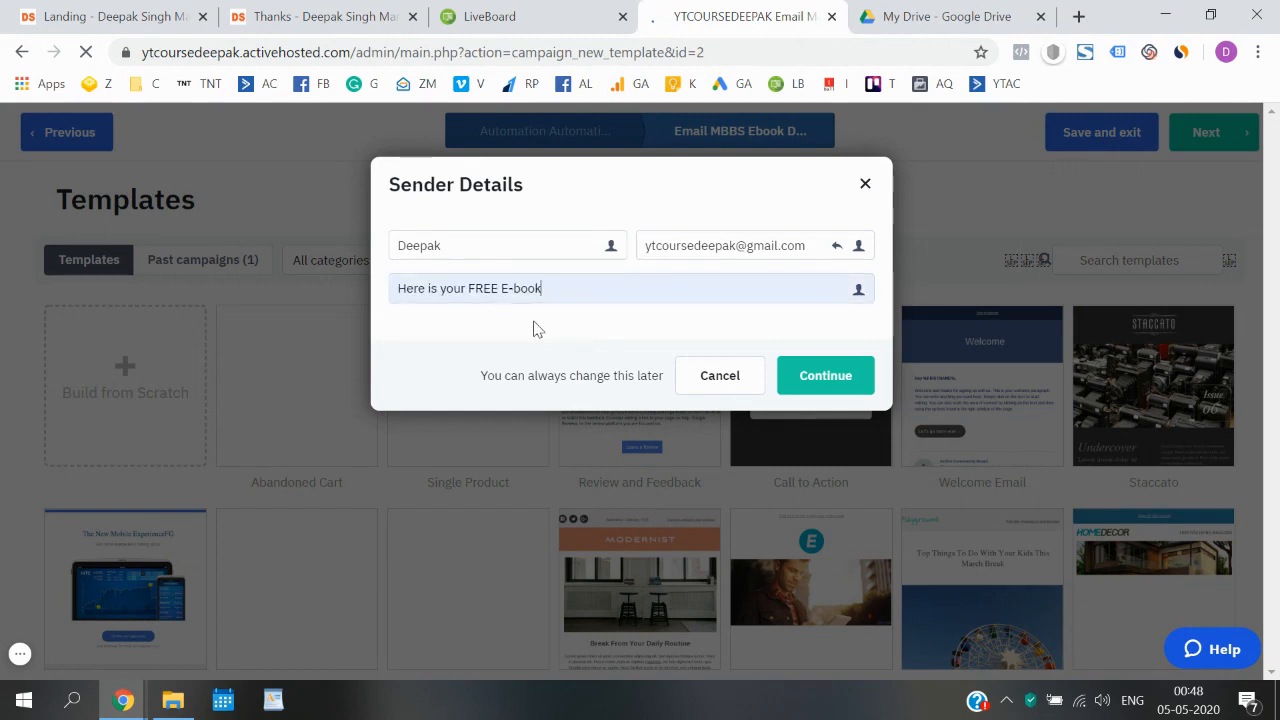
pyautogui.click(820, 376)
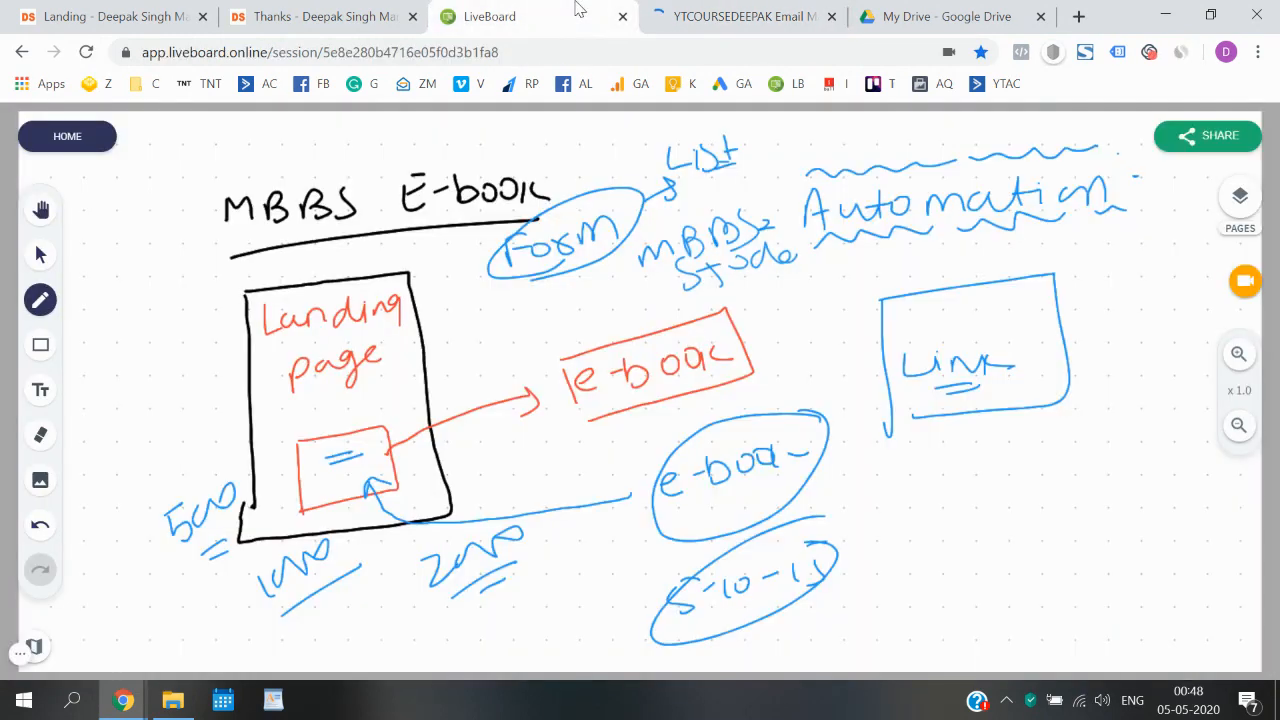
# - Switch to the LiveBoard whiteboard, add a new blank page, and close the page overview
pyautogui.click(576, 12)
pyautogui.click(1240, 196)
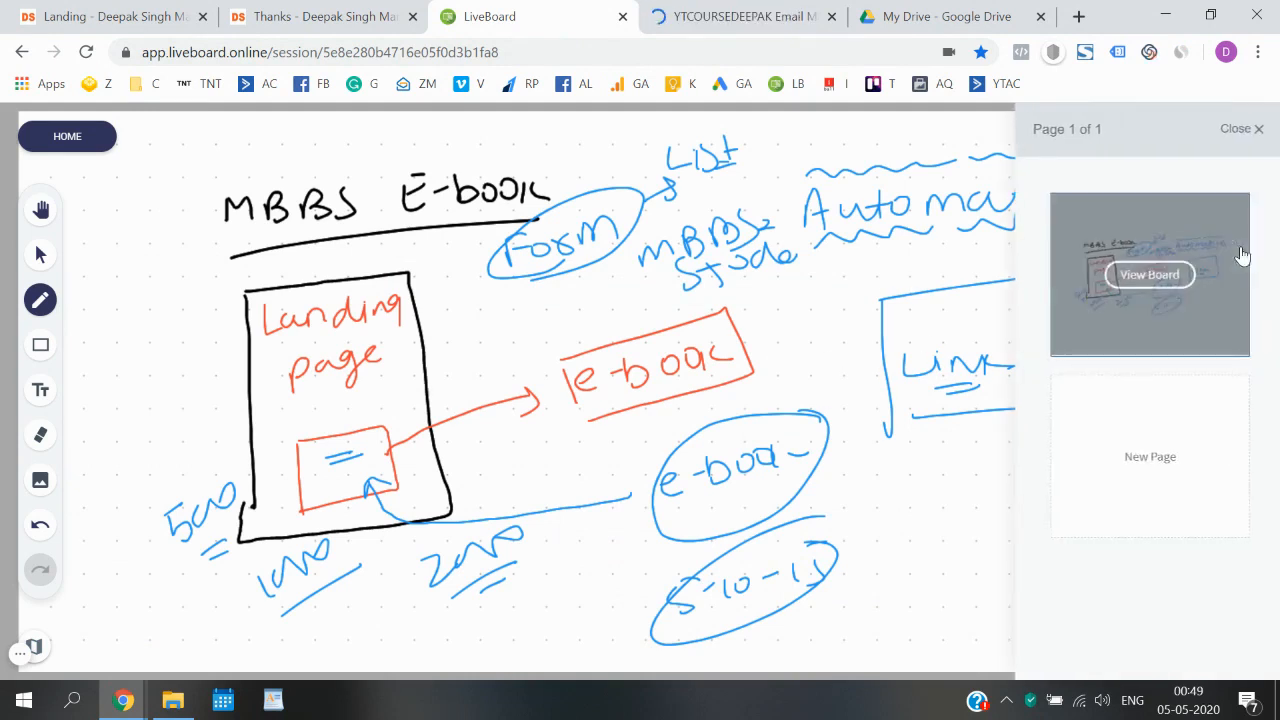
pyautogui.click(1122, 454)
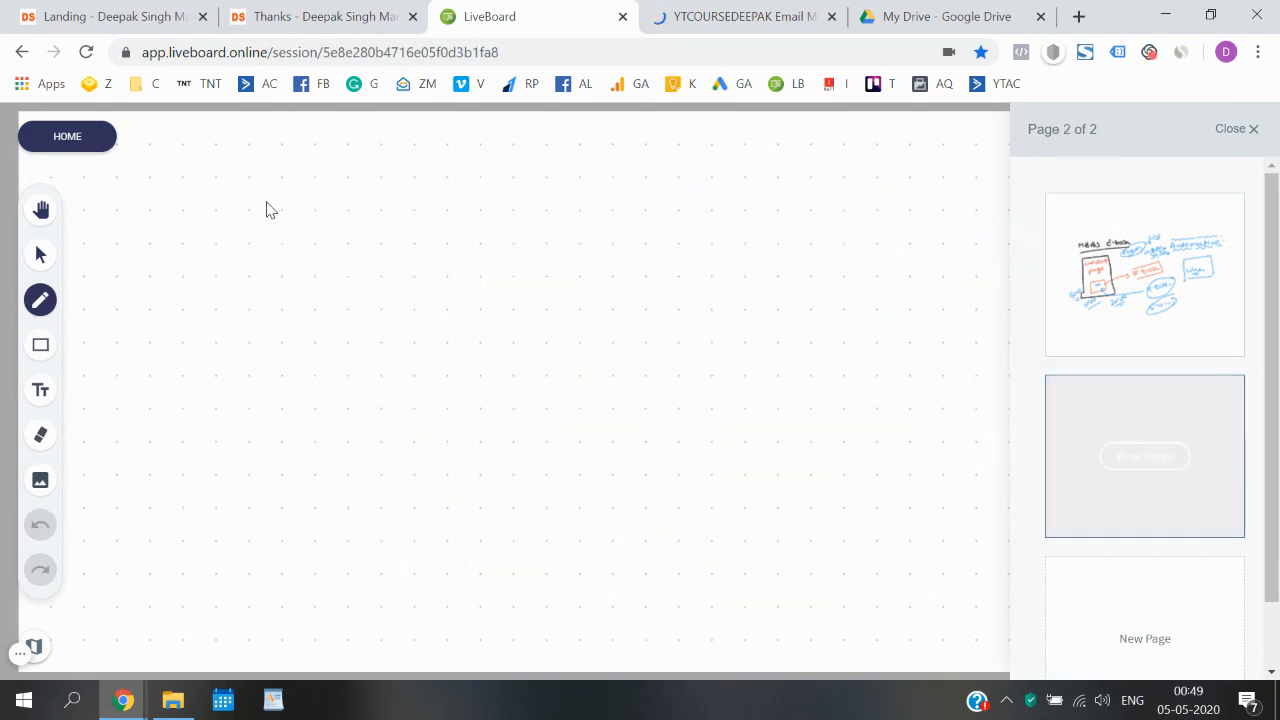
pyautogui.click(1250, 130)
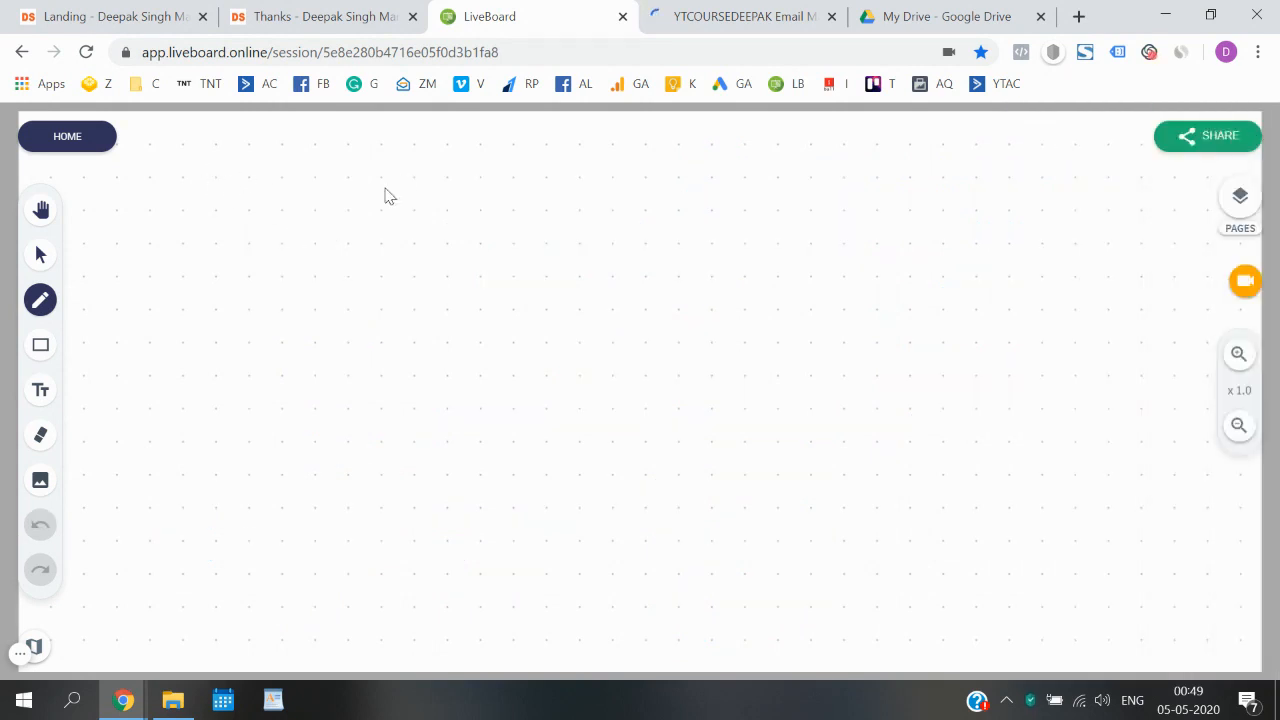
# - Handwrite four bracketed lines: "Here is your free E-book", "Here is your free download", "Download your E-book" and "Congratulations"
pyautogui.moveTo(249, 202)
pyautogui.mouseDown()
pyautogui.moveTo(251, 229)
pyautogui.moveTo(416, 213)
pyautogui.moveTo(462, 216)
pyautogui.moveTo(467, 238)
pyautogui.moveTo(509, 220)
pyautogui.moveTo(563, 226)
pyautogui.moveTo(631, 191)
pyautogui.moveTo(663, 206)
pyautogui.moveTo(793, 210)
pyautogui.moveTo(798, 177)
pyautogui.mouseUp()
pyautogui.click(398, 191)
pyautogui.moveTo(809, 189)
pyautogui.mouseDown()
pyautogui.moveTo(852, 206)
pyautogui.moveTo(905, 196)
pyautogui.mouseUp()
pyautogui.moveTo(916, 182)
pyautogui.mouseDown()
pyautogui.moveTo(914, 214)
pyautogui.moveTo(942, 200)
pyautogui.mouseUp()
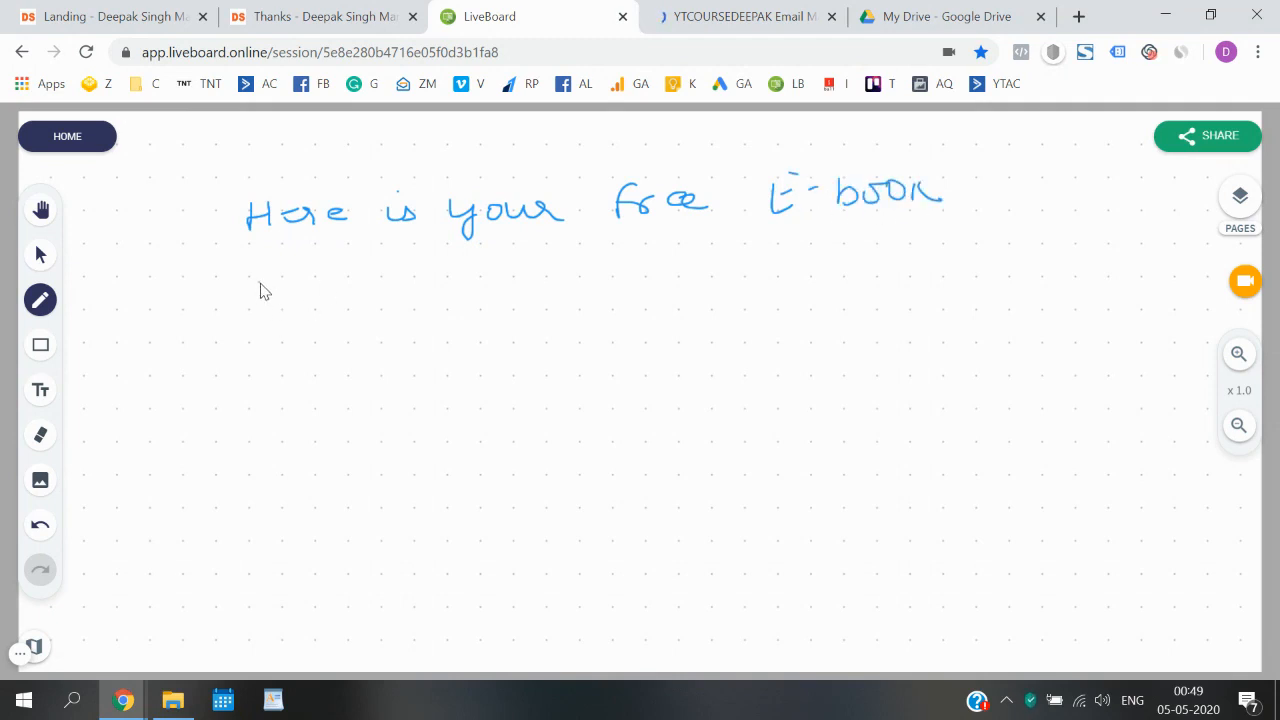
pyautogui.moveTo(260, 308)
pyautogui.mouseDown()
pyautogui.moveTo(426, 290)
pyautogui.moveTo(487, 316)
pyautogui.moveTo(530, 285)
pyautogui.moveTo(574, 294)
pyautogui.moveTo(645, 263)
pyautogui.moveTo(892, 258)
pyautogui.moveTo(925, 238)
pyautogui.moveTo(994, 250)
pyautogui.moveTo(1004, 222)
pyautogui.mouseUp()
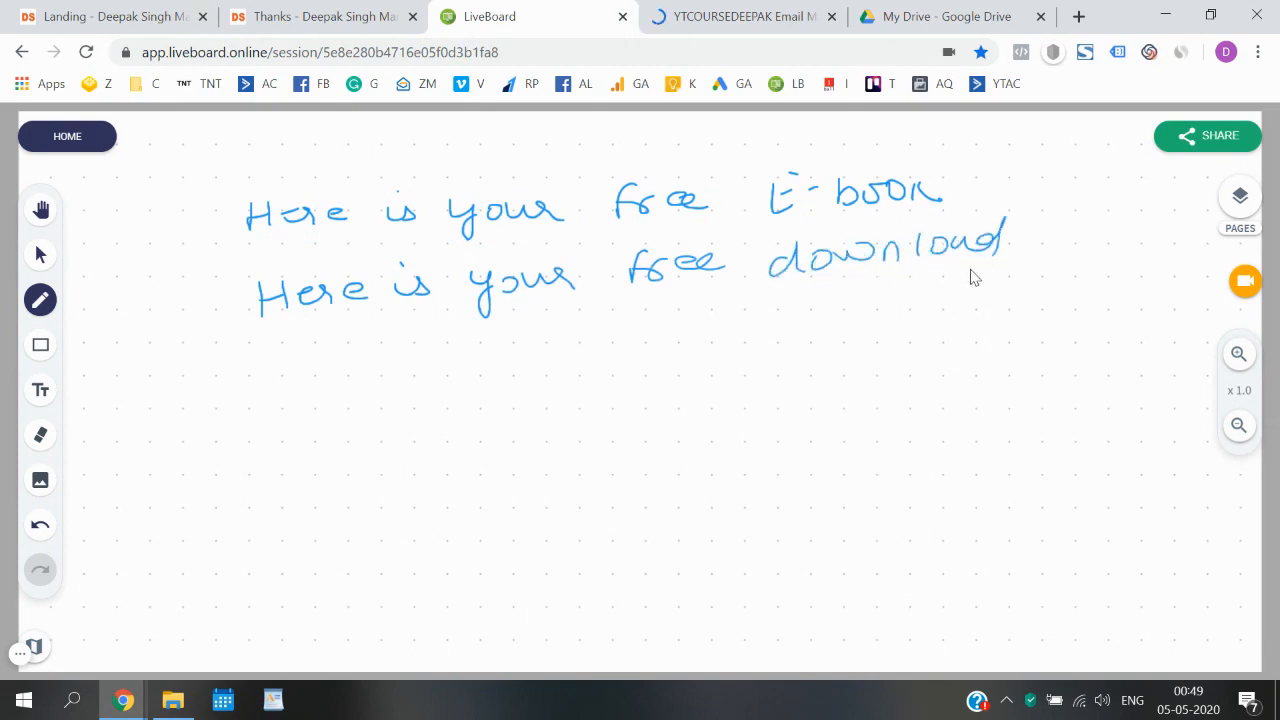
pyautogui.moveTo(281, 398)
pyautogui.mouseDown()
pyautogui.moveTo(400, 366)
pyautogui.moveTo(484, 366)
pyautogui.moveTo(506, 332)
pyautogui.moveTo(556, 362)
pyautogui.moveTo(793, 328)
pyautogui.moveTo(915, 330)
pyautogui.mouseUp()
pyautogui.moveTo(313, 497)
pyautogui.mouseDown()
pyautogui.moveTo(322, 476)
pyautogui.moveTo(408, 462)
pyautogui.moveTo(446, 427)
pyautogui.moveTo(634, 423)
pyautogui.moveTo(572, 412)
pyautogui.mouseUp()
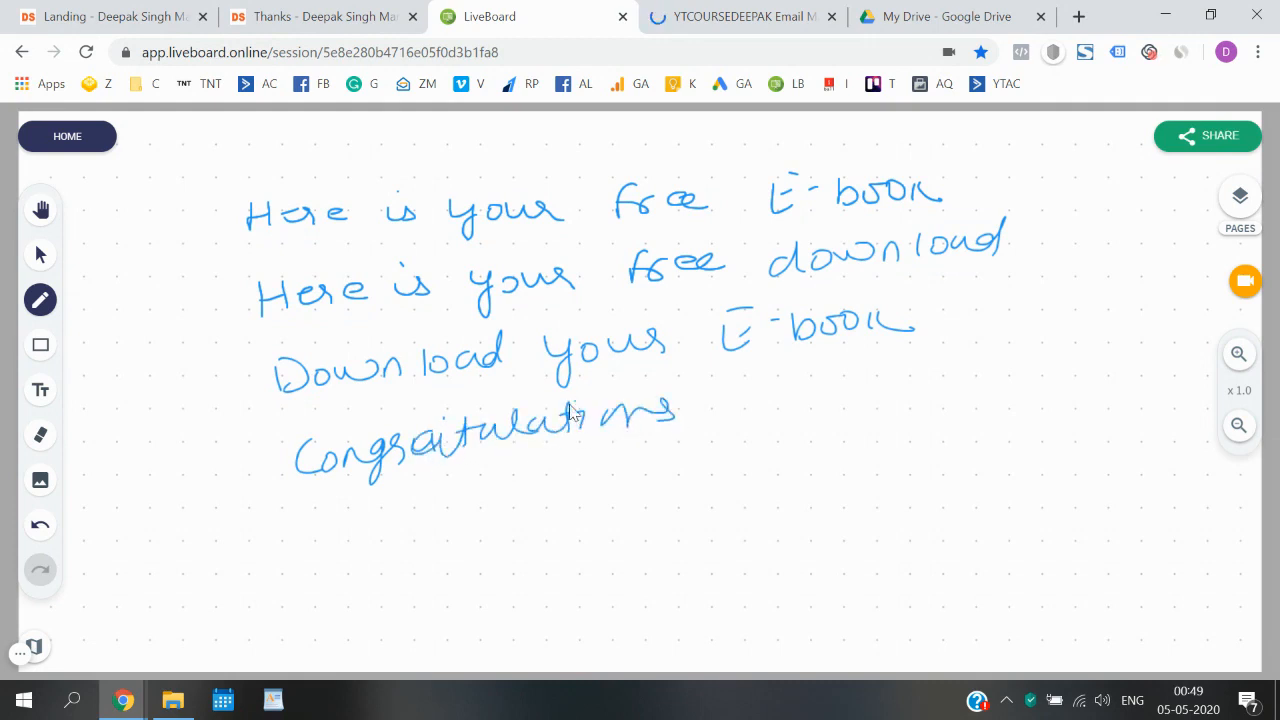
pyautogui.moveTo(223, 204)
pyautogui.mouseDown()
pyautogui.moveTo(206, 358)
pyautogui.moveTo(263, 468)
pyautogui.mouseUp()
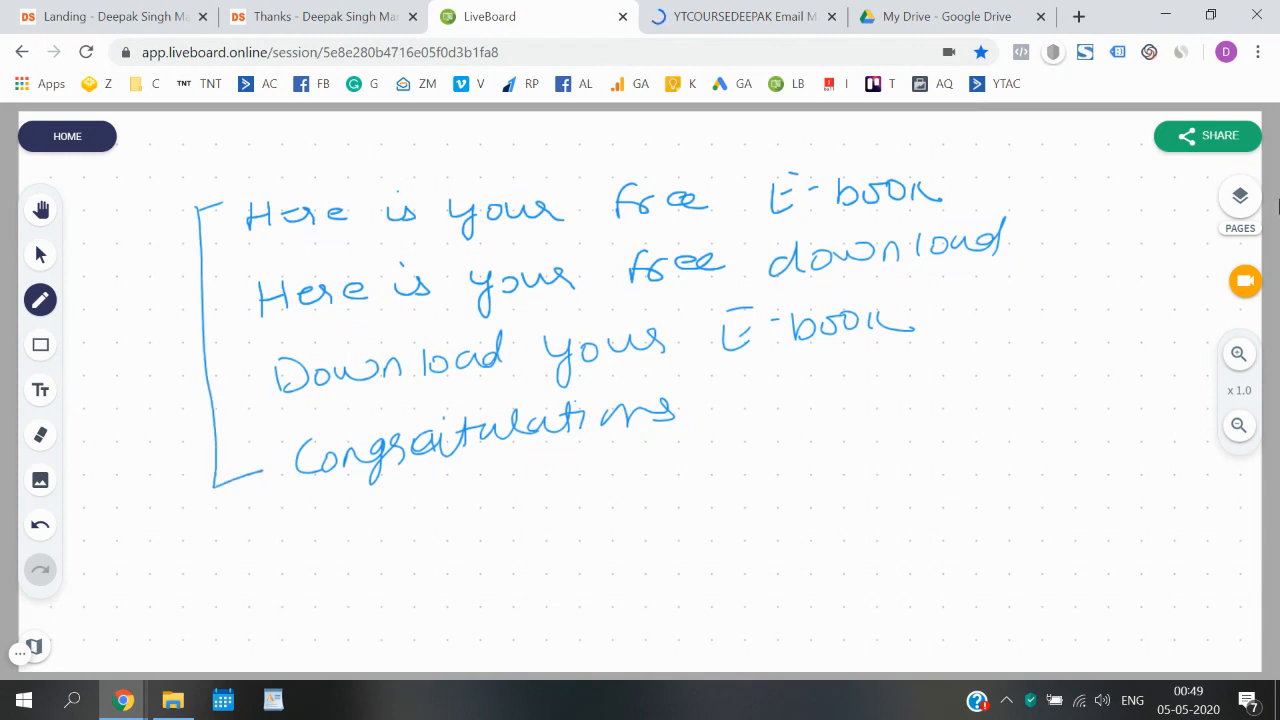
# - Return to the ActiveCampaign email designer and delete the Logo image block from the template
pyautogui.click(745, 16)
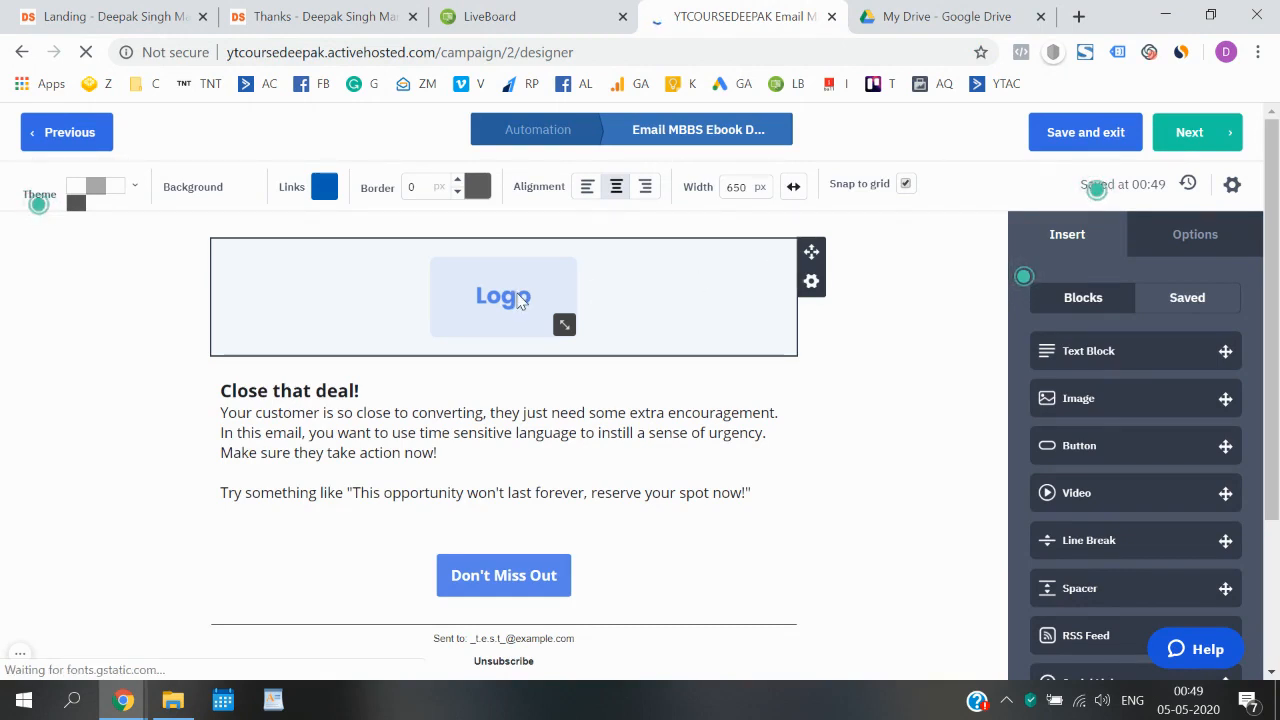
pyautogui.click(510, 296)
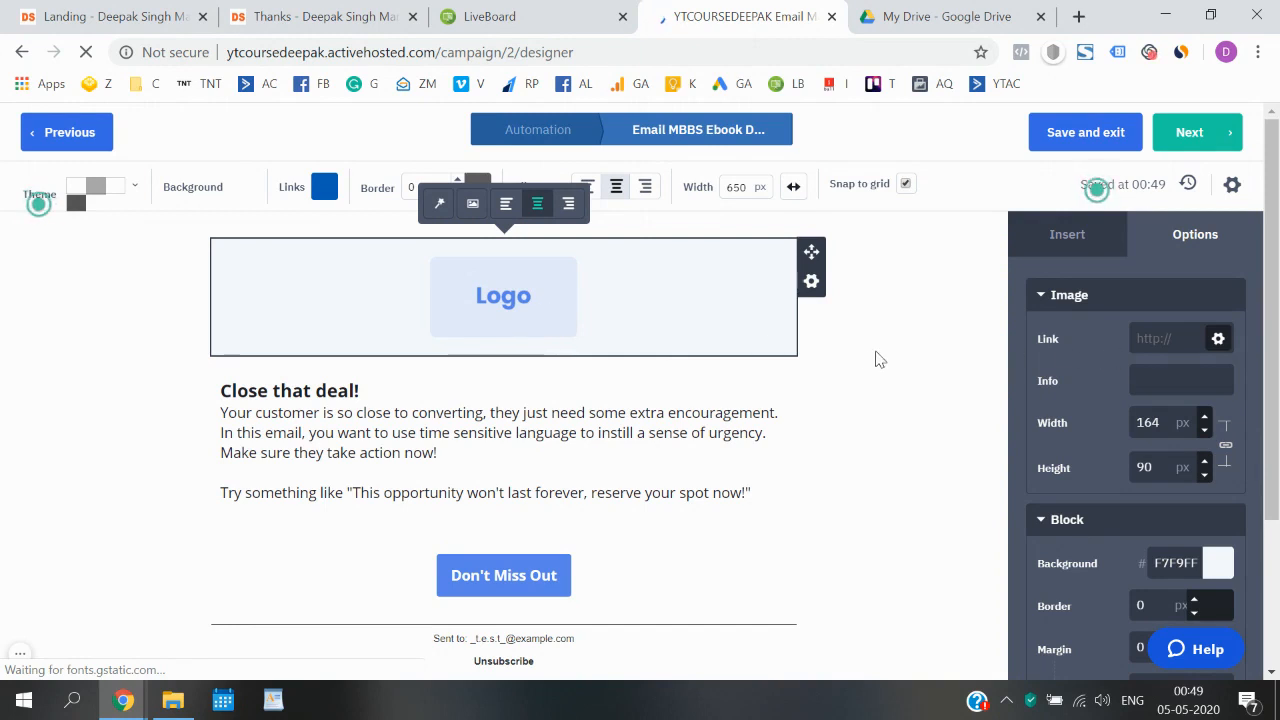
pyautogui.scroll(-3, 1142, 425)
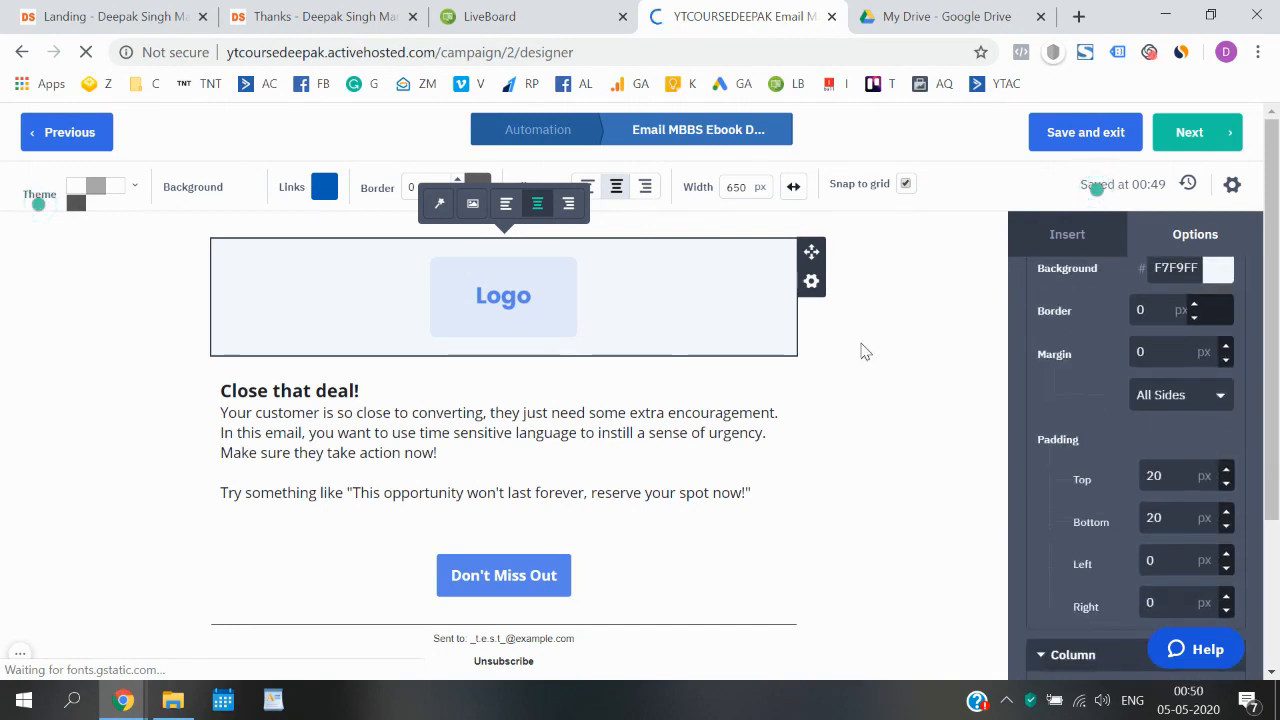
pyautogui.click(865, 351)
pyautogui.click(809, 284)
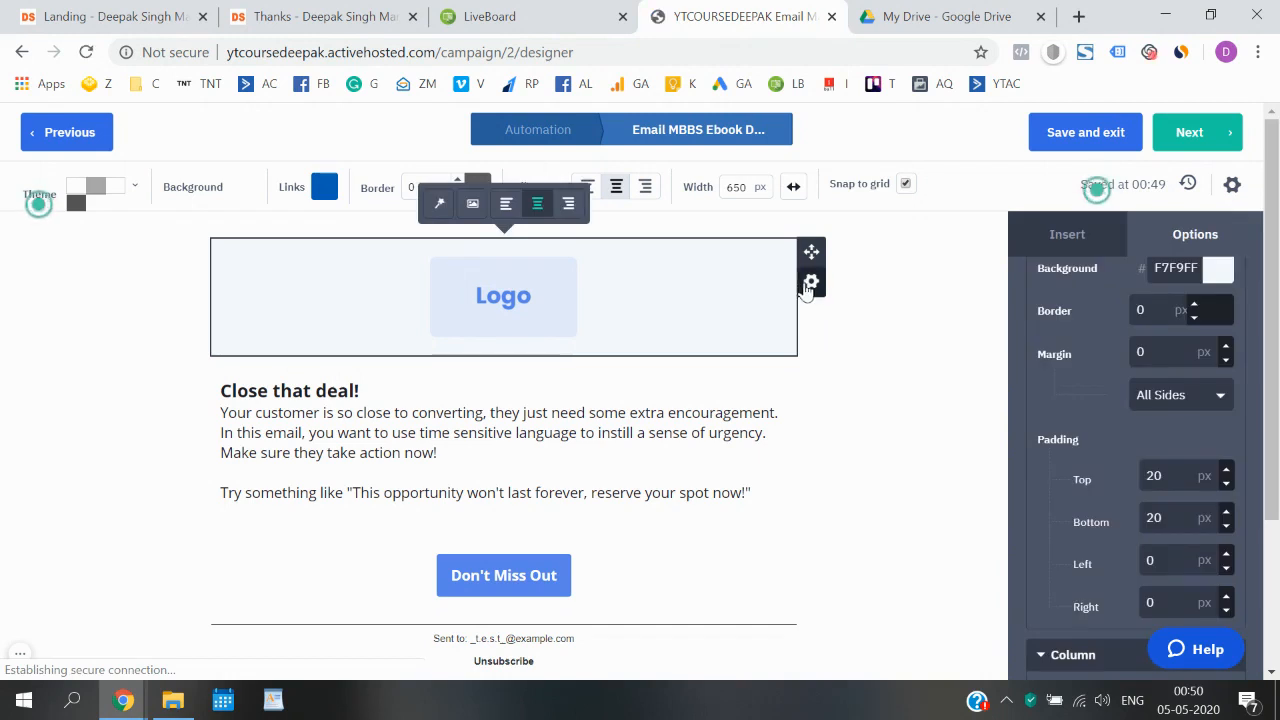
pyautogui.click(811, 286)
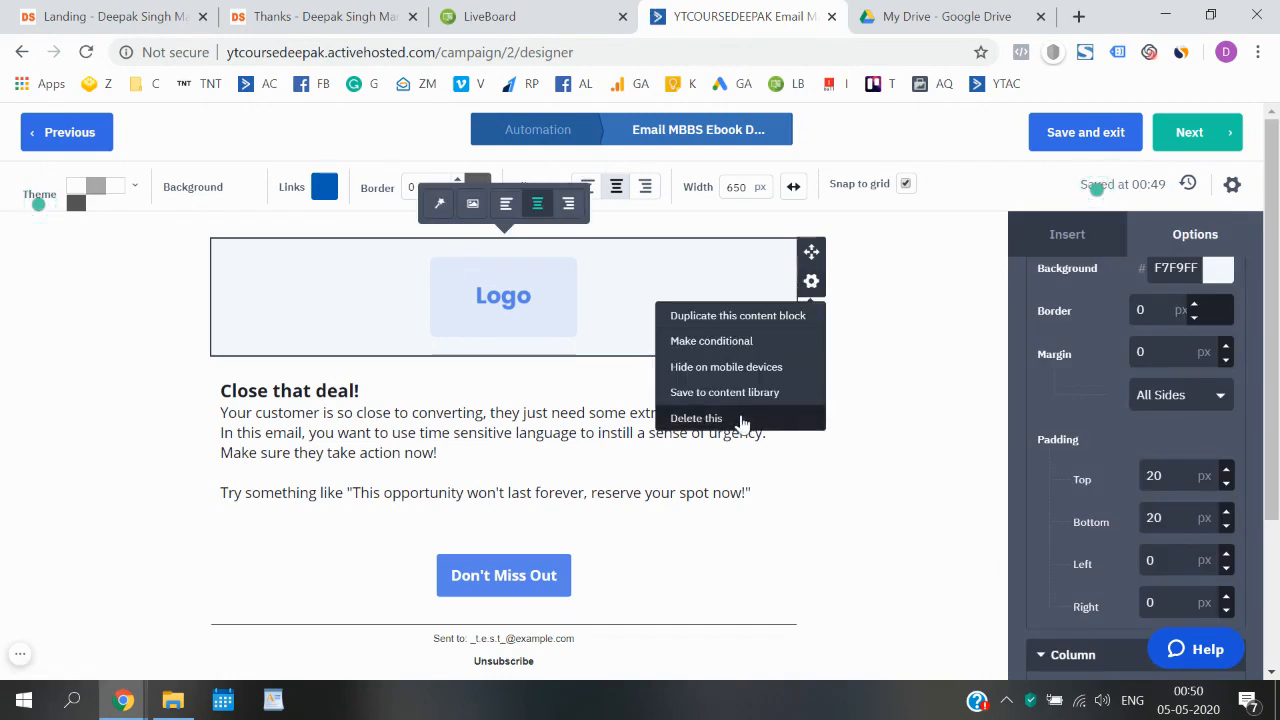
pyautogui.click(796, 420)
pyautogui.click(782, 418)
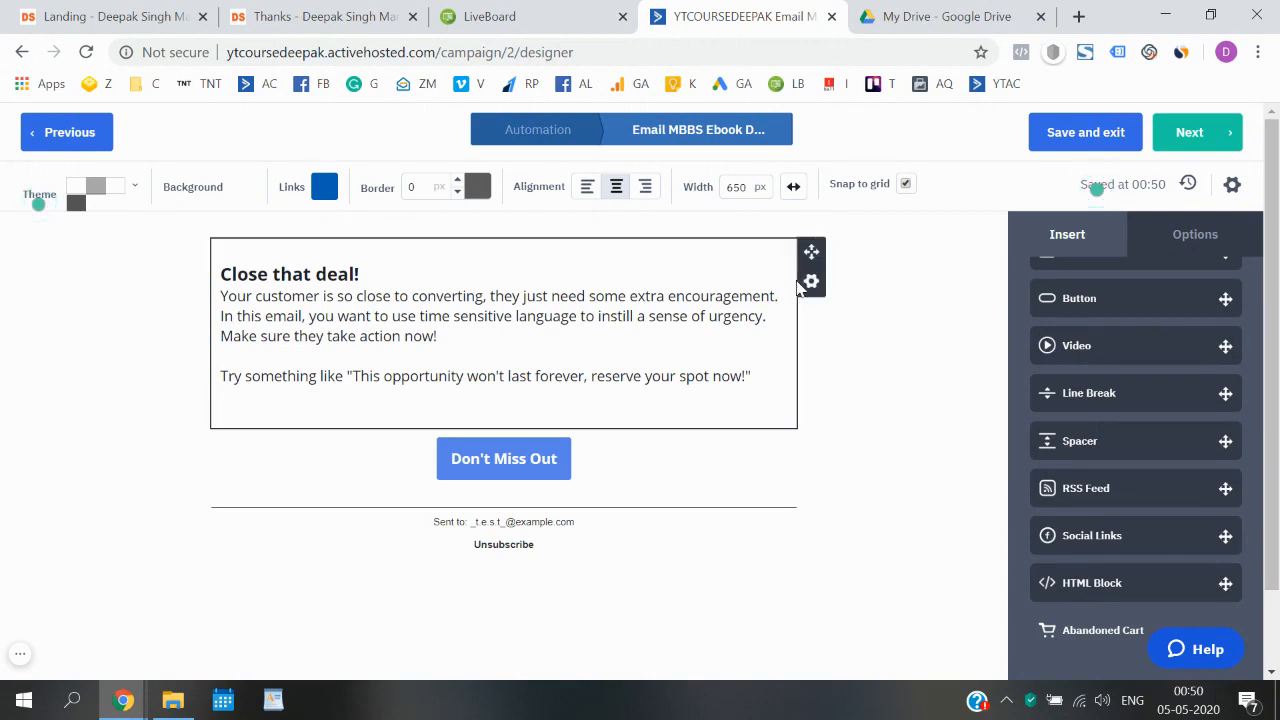
# - Delete the "Close that deal!" text block above the Don't Miss Out button
pyautogui.click(811, 281)
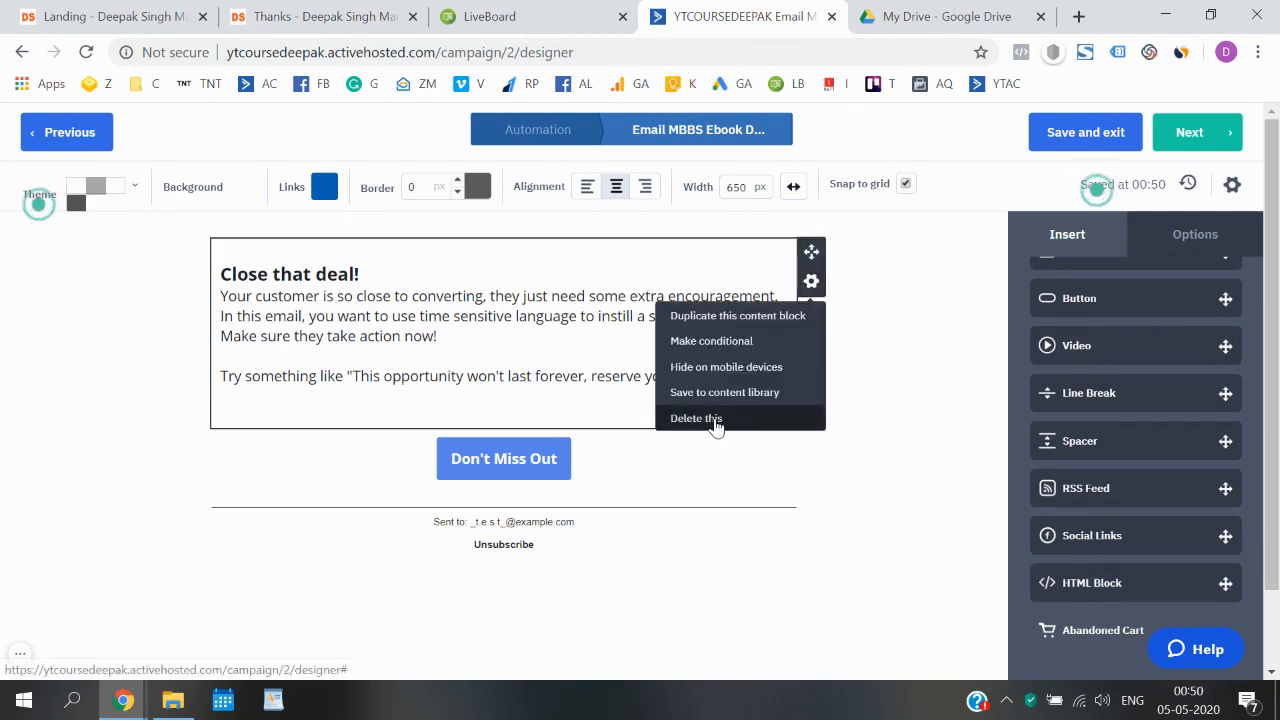
pyautogui.click(716, 420)
pyautogui.click(782, 423)
pyautogui.moveTo(637, 266)
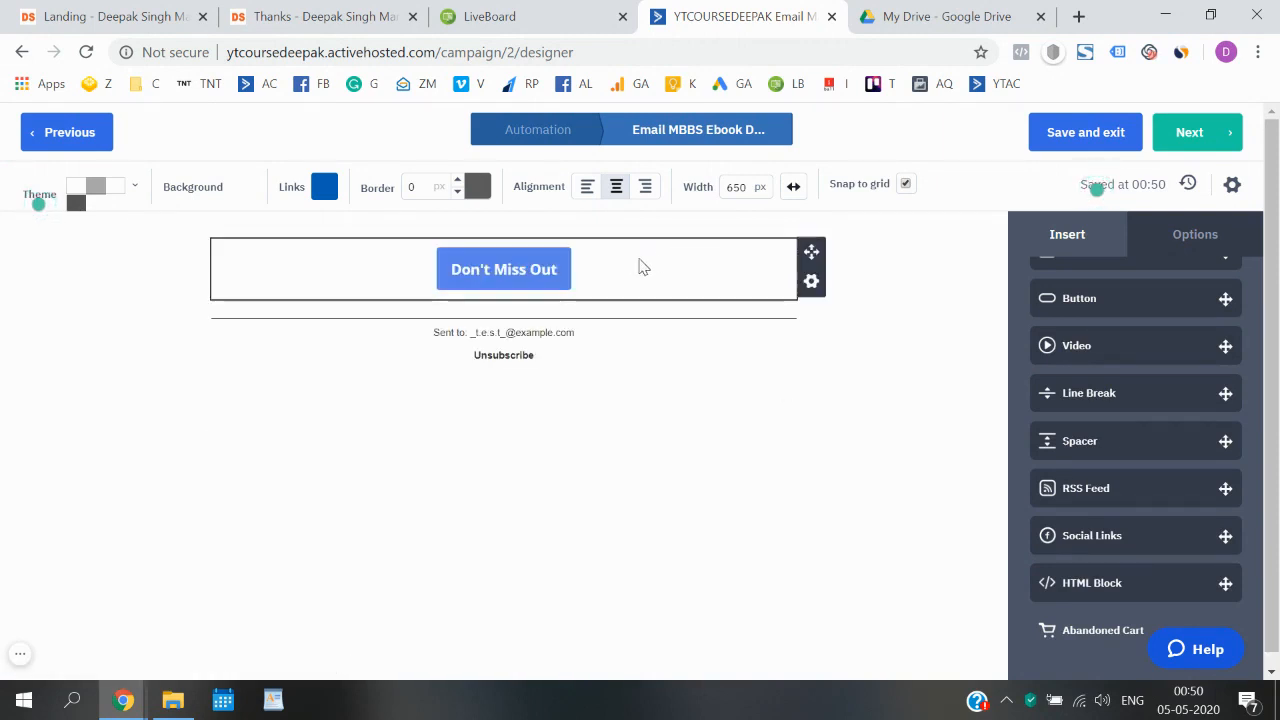
# - Delete the Don't Miss Out button block from the email template
pyautogui.click(809, 283)
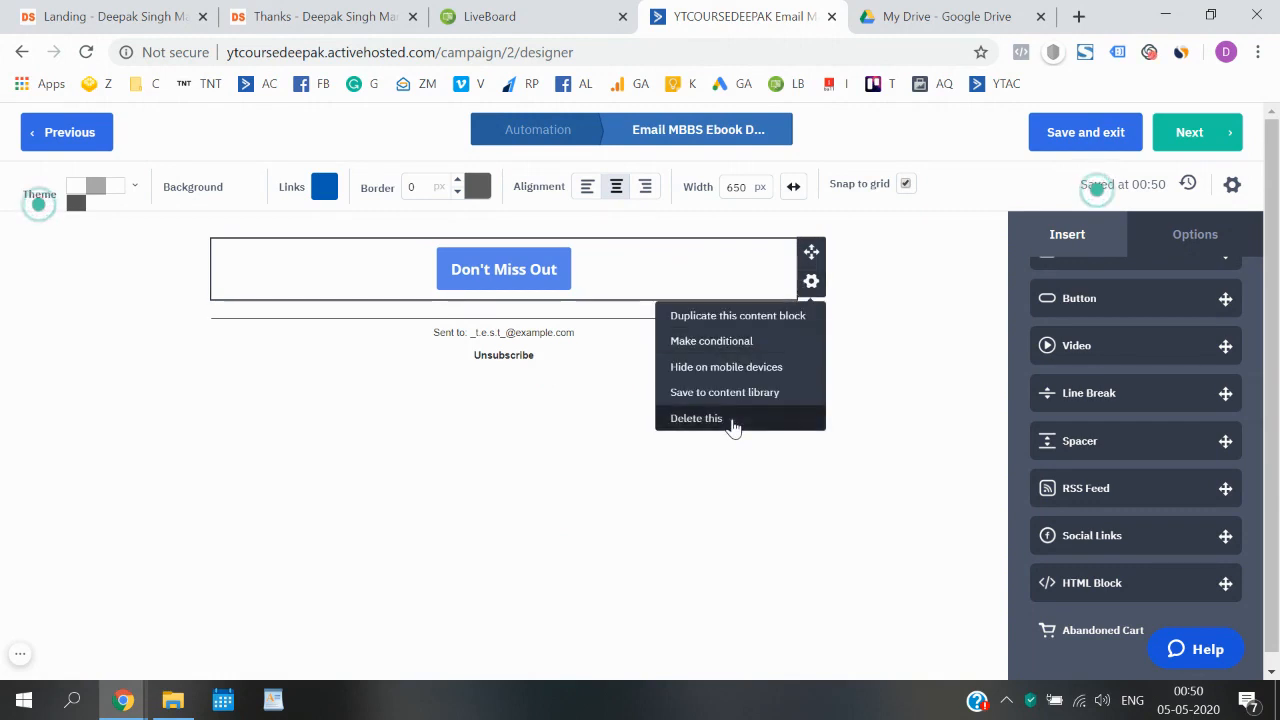
pyautogui.click(734, 423)
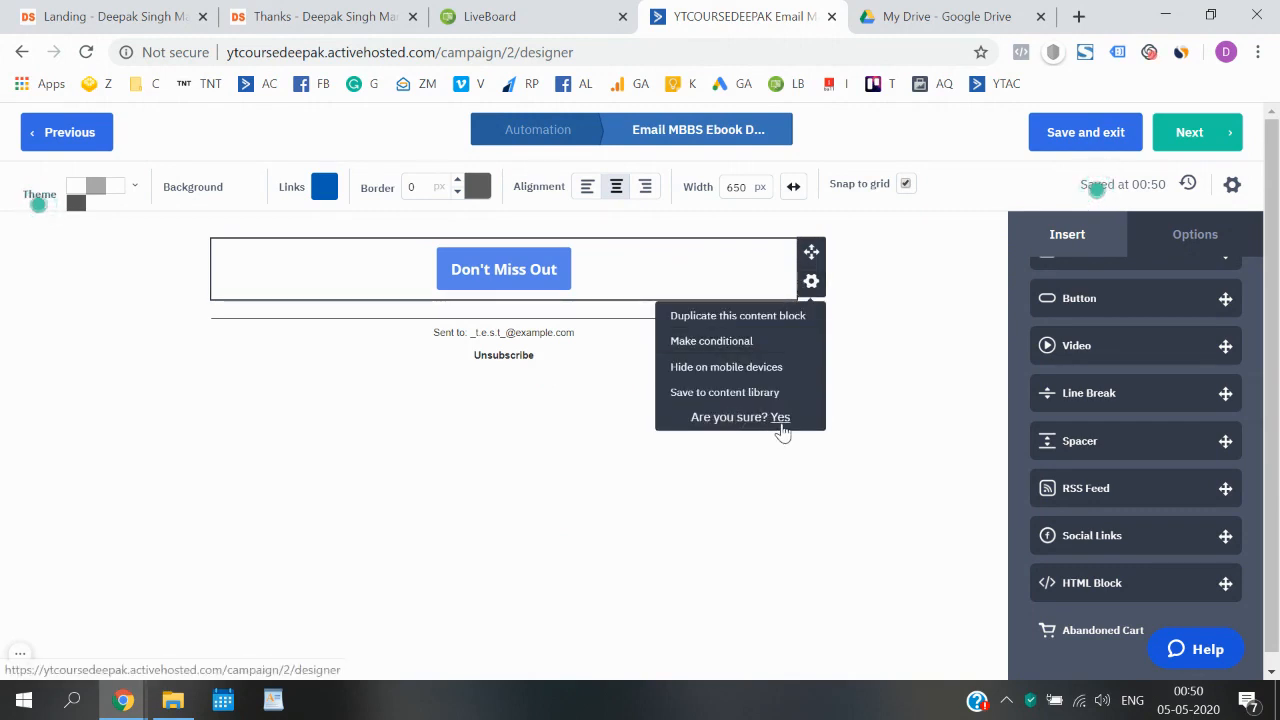
pyautogui.click(780, 426)
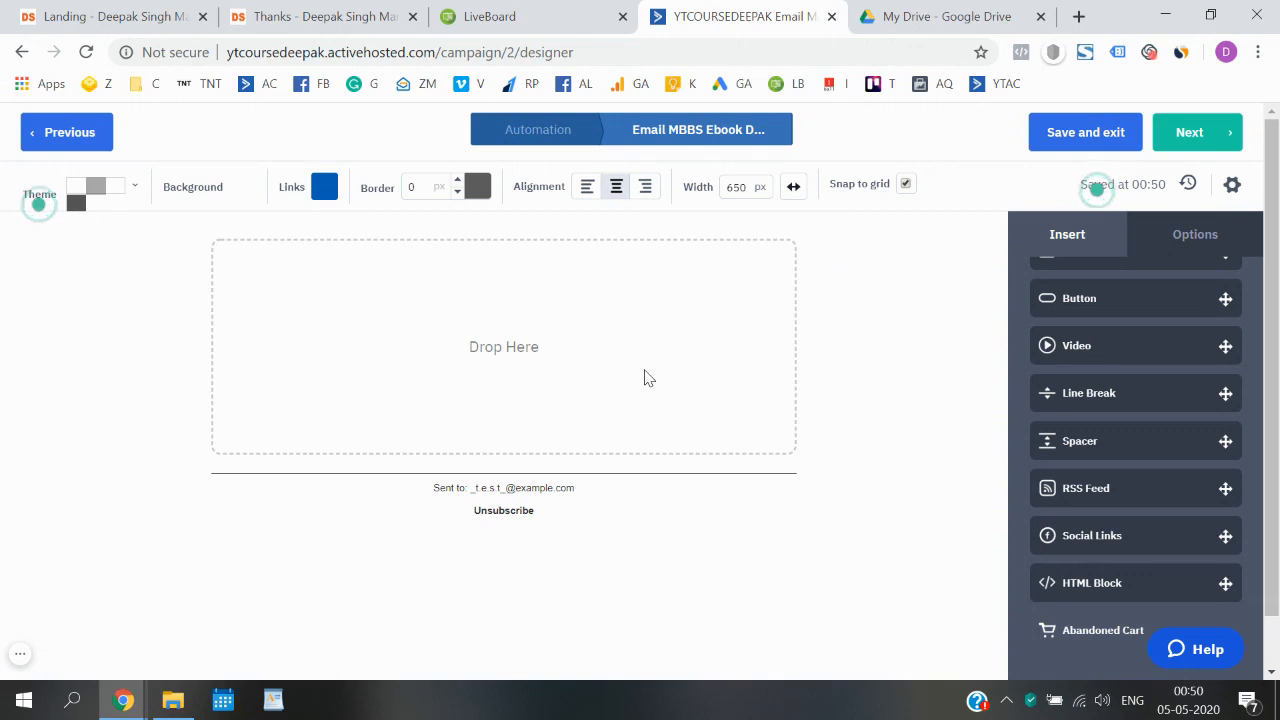
# - Try to insert an Image block into the empty email body
pyautogui.scroll(2, 1088, 356)
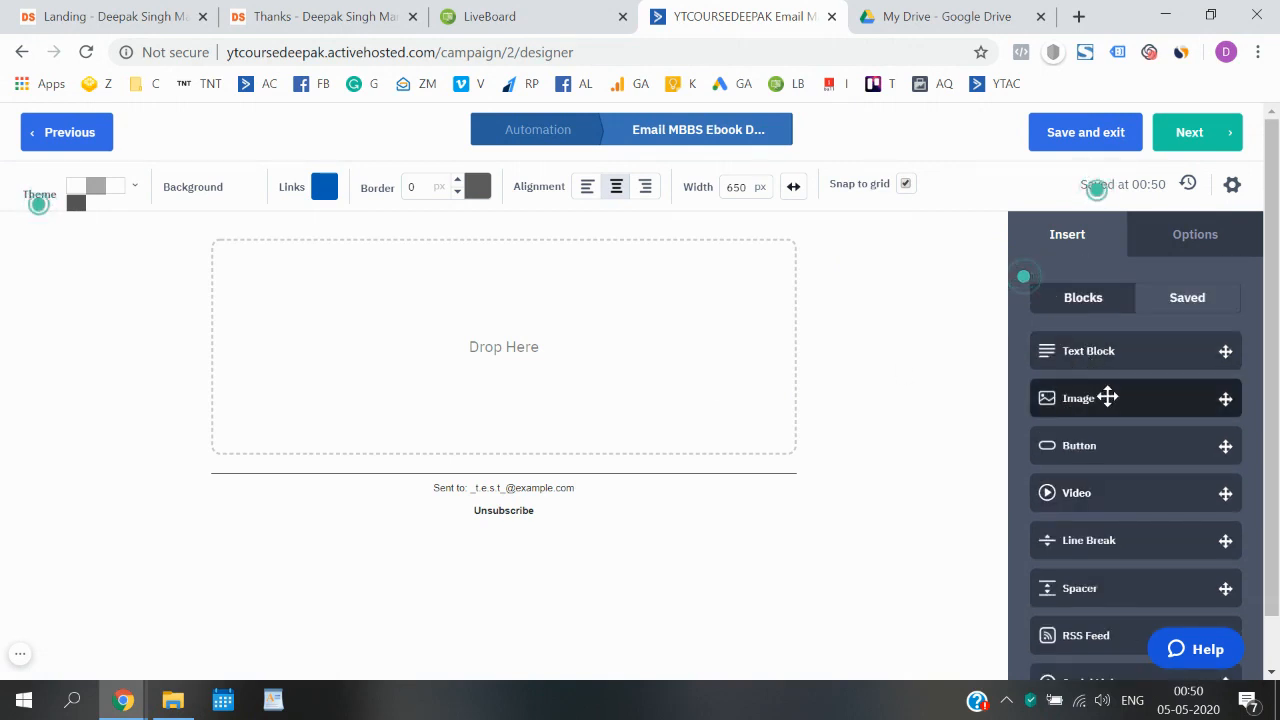
pyautogui.moveTo(1107, 397); pyautogui.dragTo(520, 333)
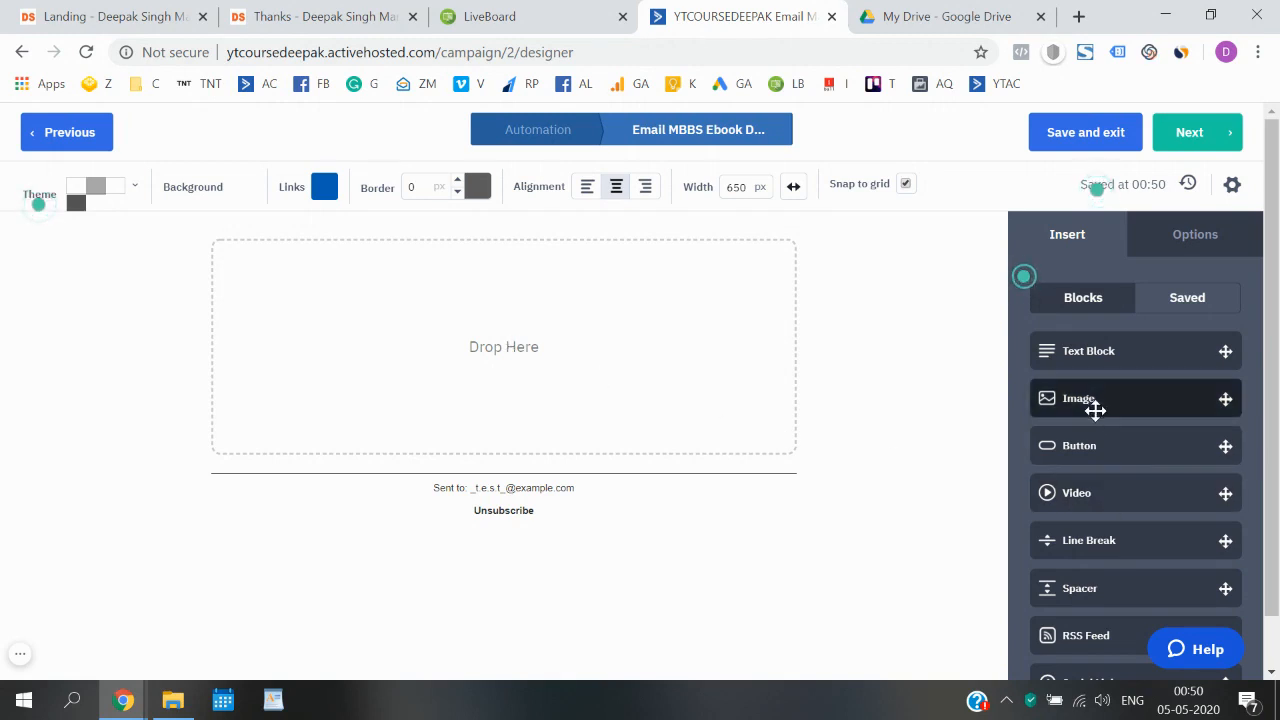
pyautogui.moveTo(1095, 401); pyautogui.dragTo(514, 368)
pyautogui.moveTo(1127, 397); pyautogui.dragTo(315, 327)
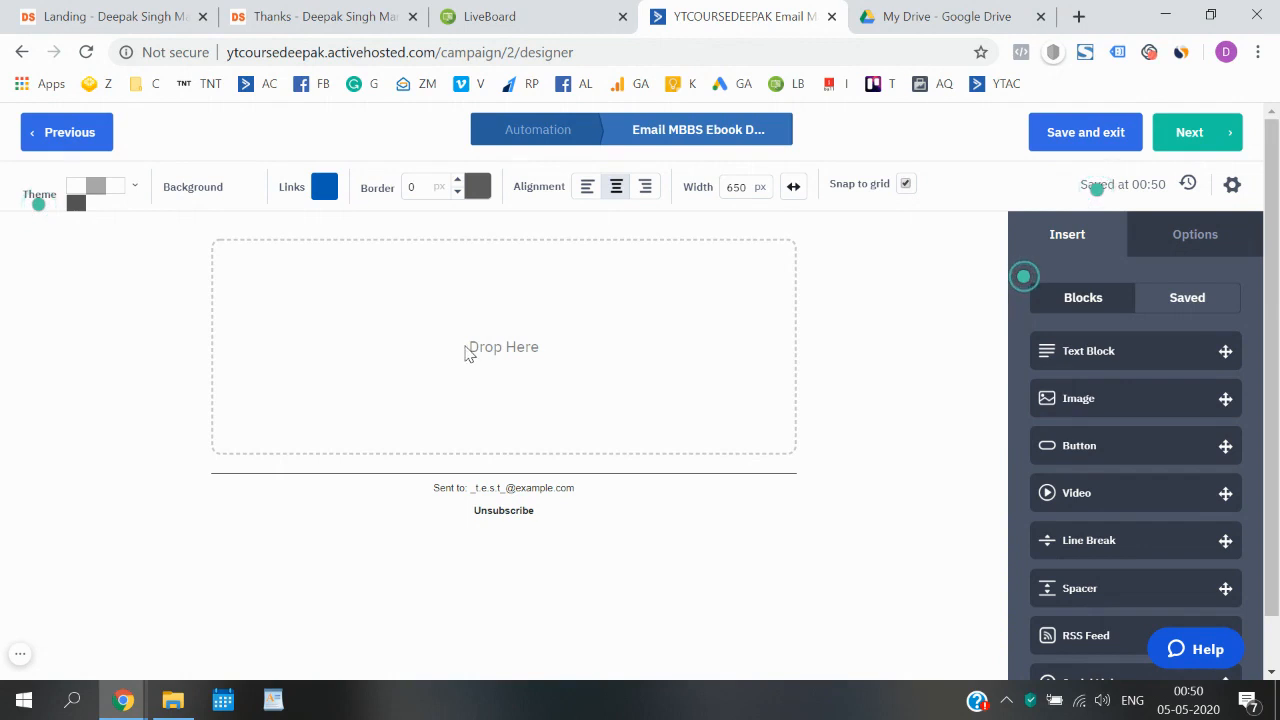
pyautogui.moveTo(1126, 400); pyautogui.dragTo(507, 343)
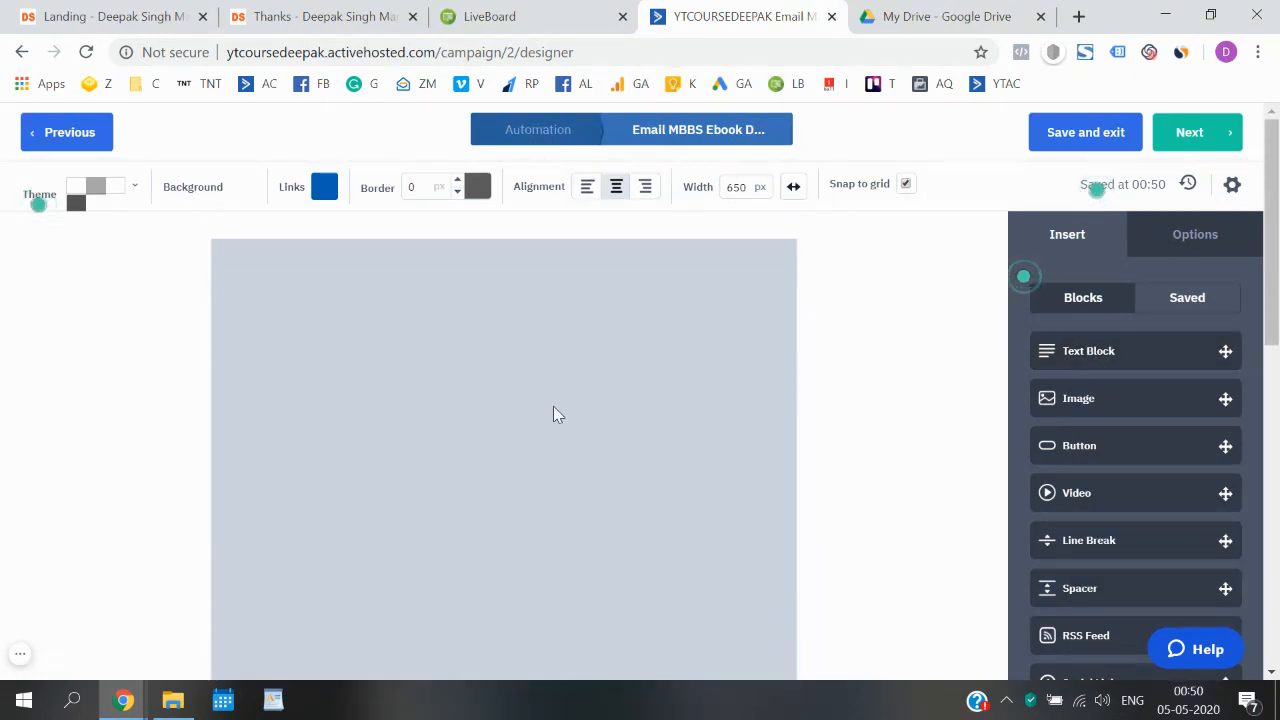
# - Delete the surplus image placeholder blocks from the email body, keeping only one
pyautogui.moveTo(773, 288)
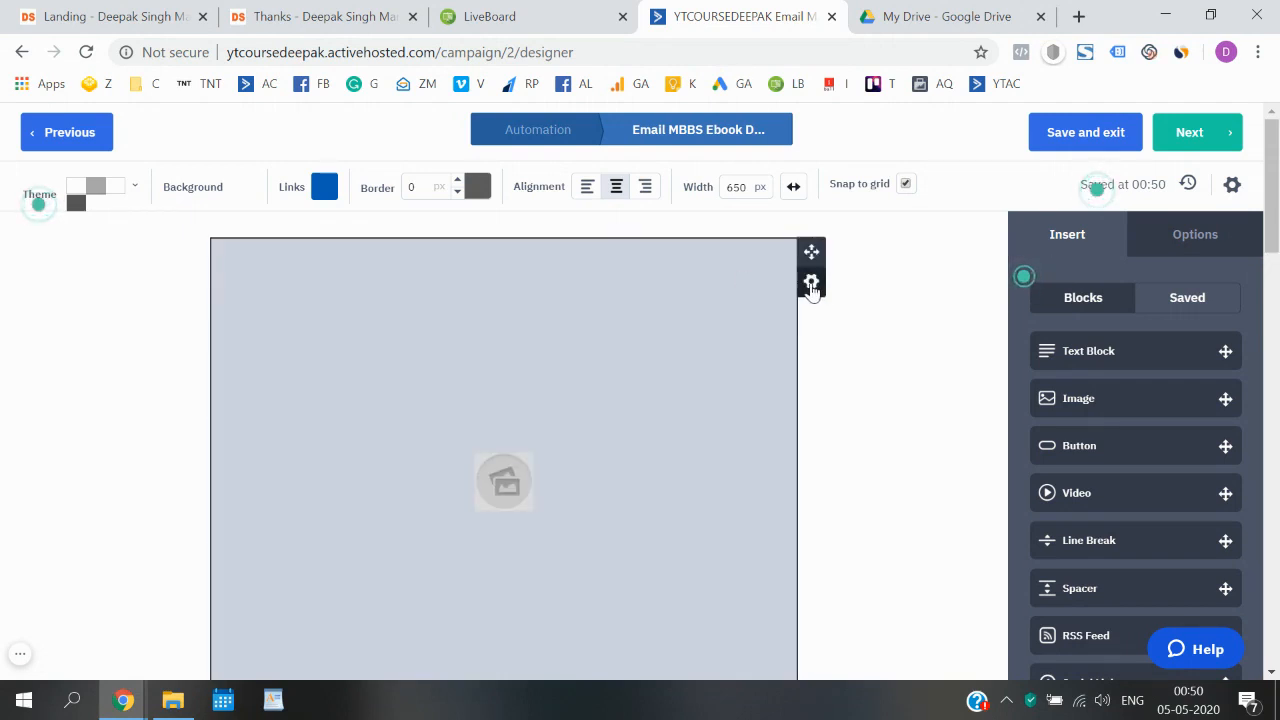
pyautogui.click(811, 284)
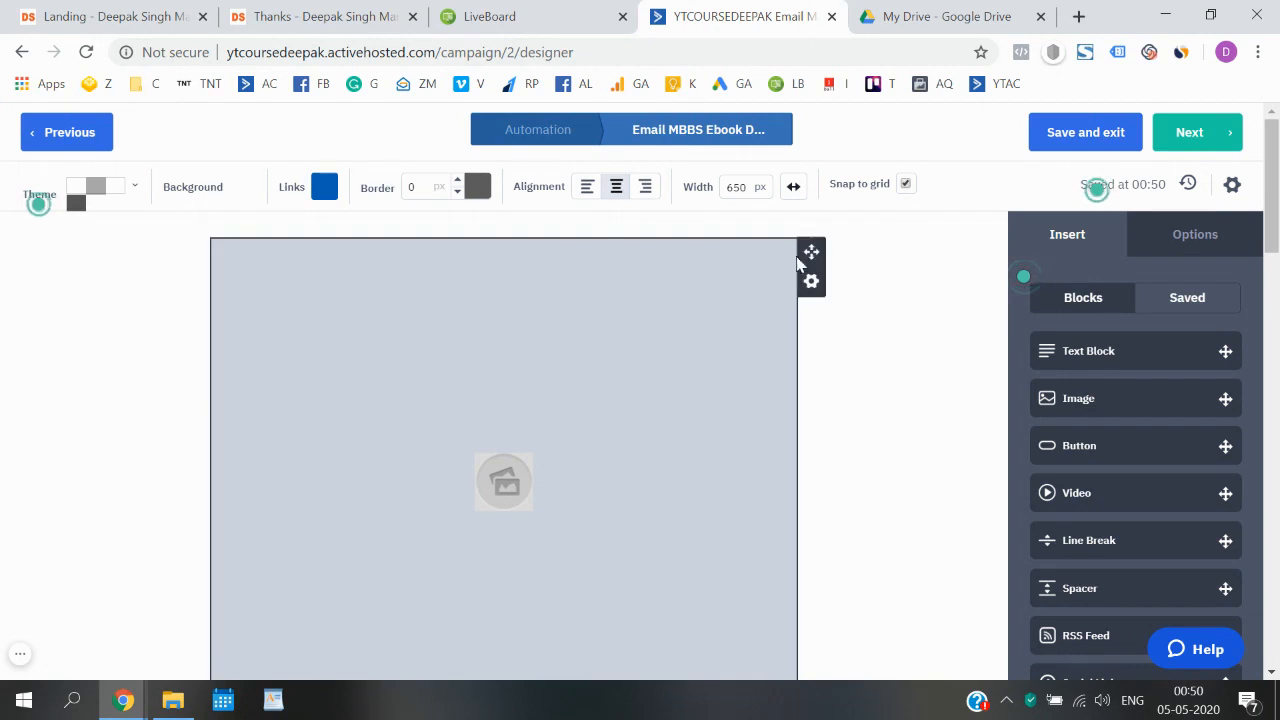
pyautogui.moveTo(811, 290)
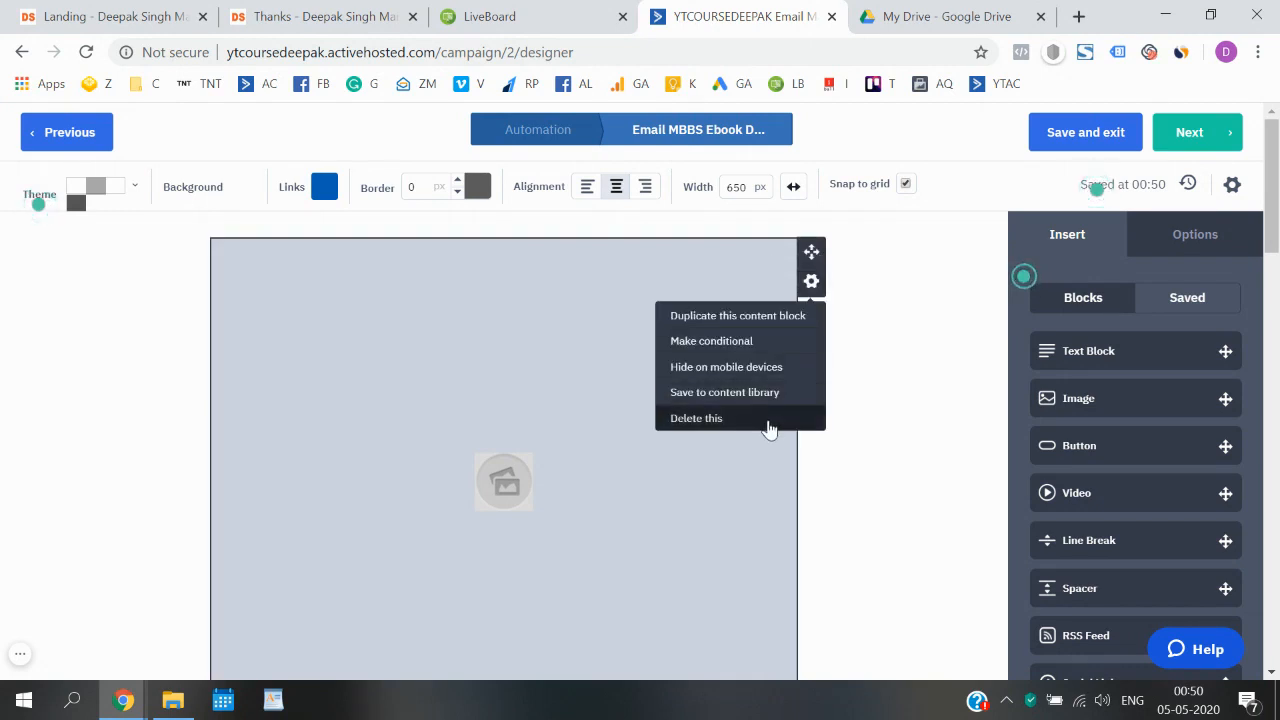
pyautogui.click(770, 420)
pyautogui.click(782, 423)
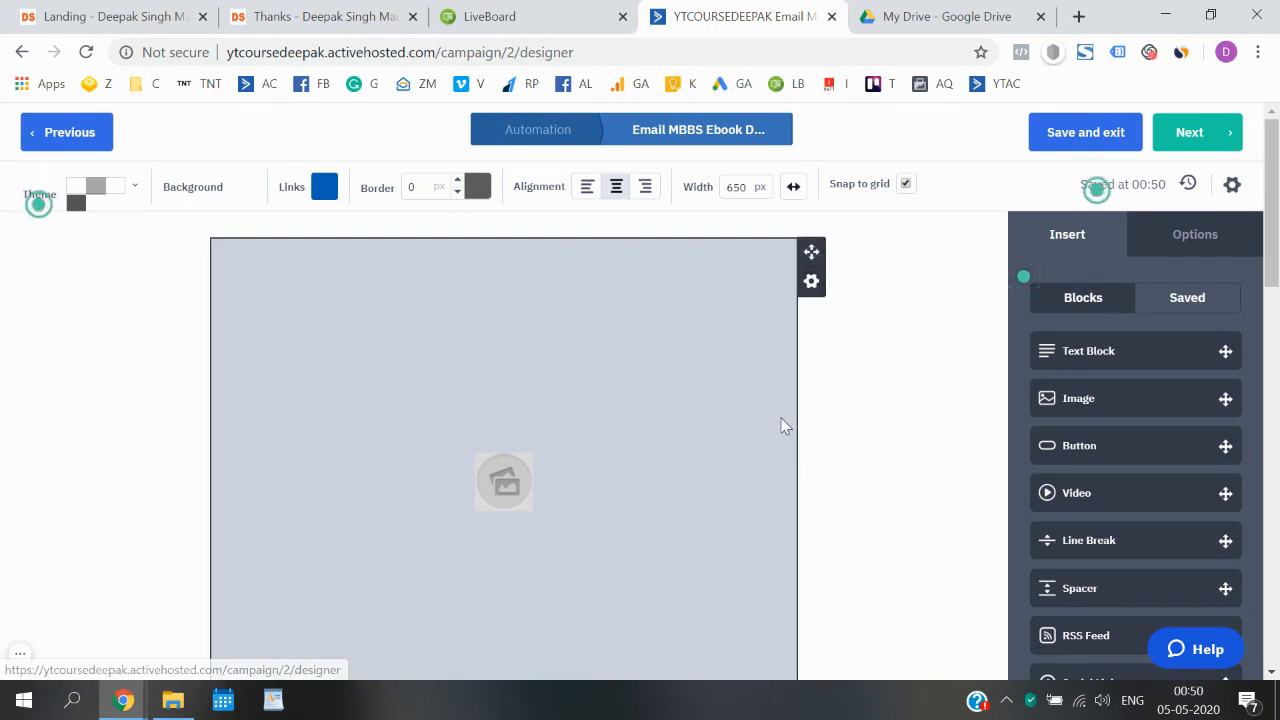
pyautogui.scroll(-5, 640, 404)
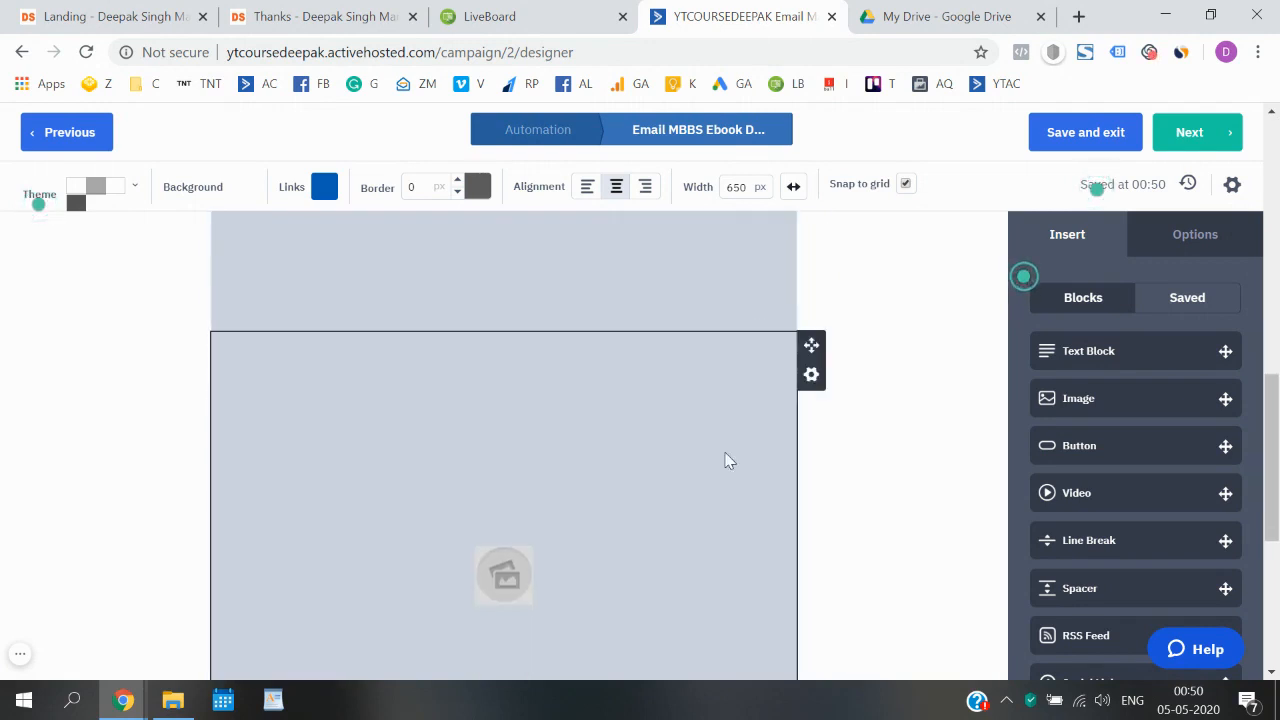
pyautogui.scroll(3, 745, 430)
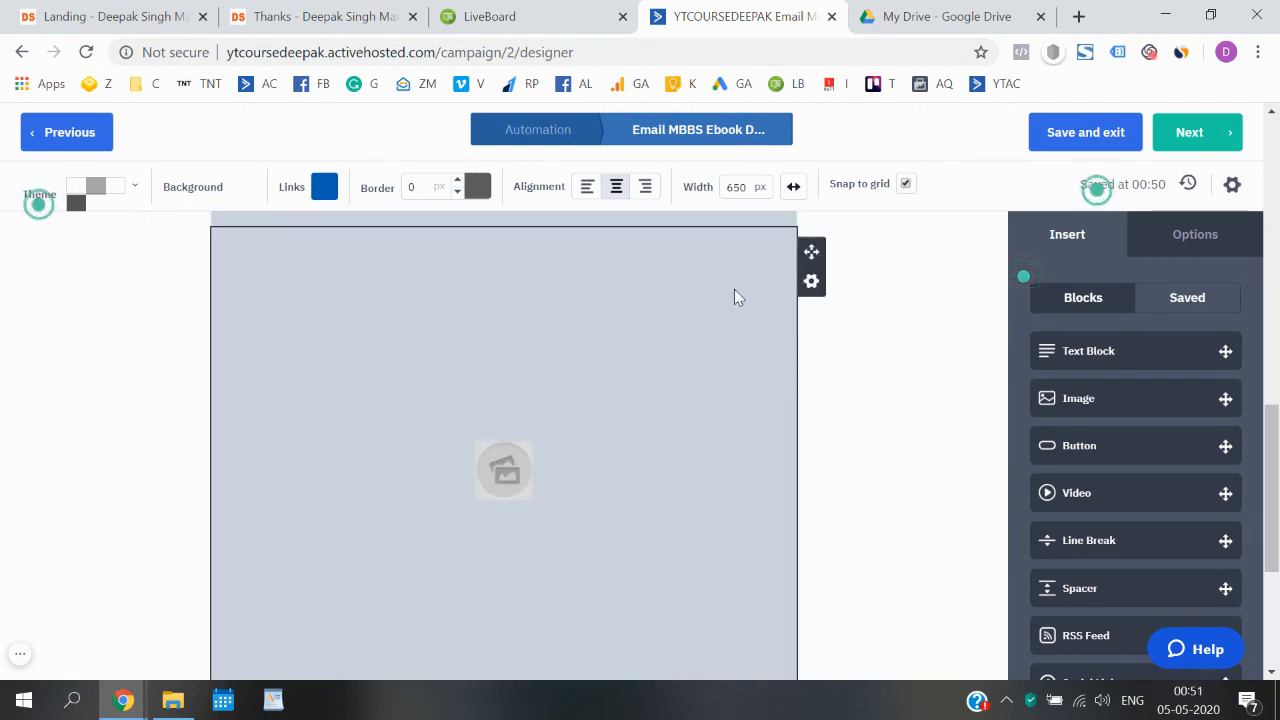
pyautogui.click(818, 298)
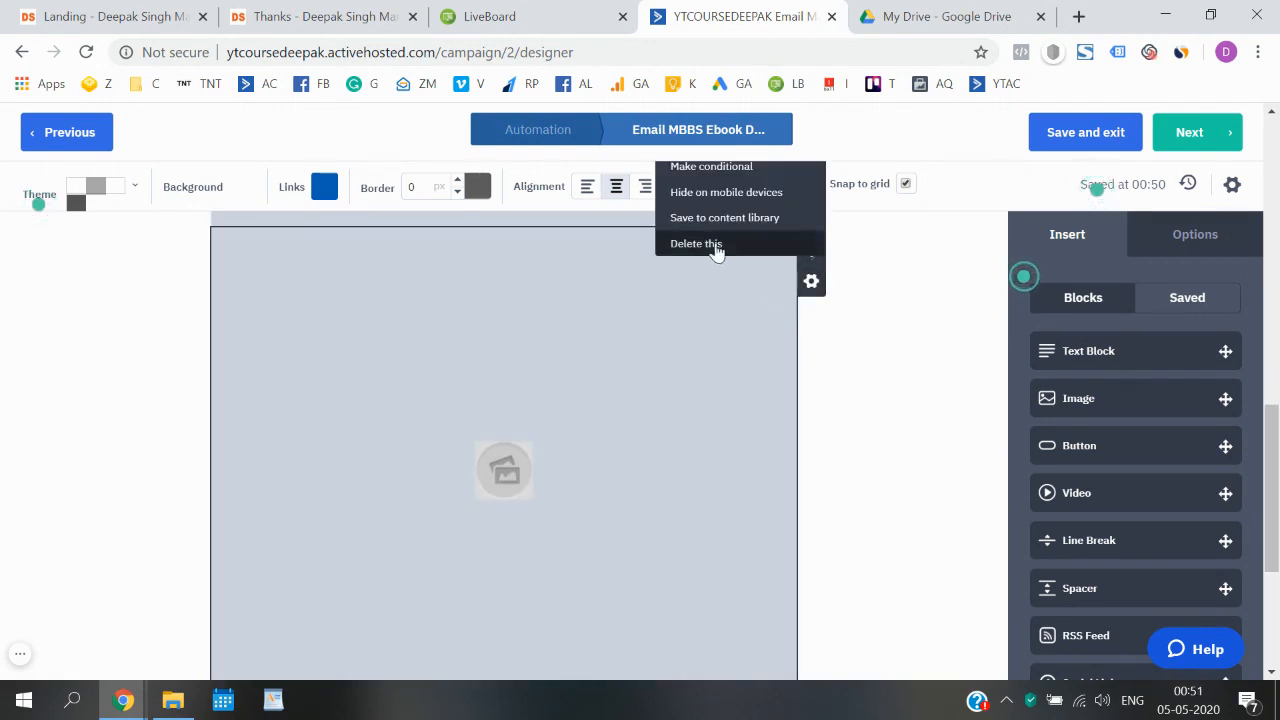
pyautogui.click(752, 248)
pyautogui.click(777, 245)
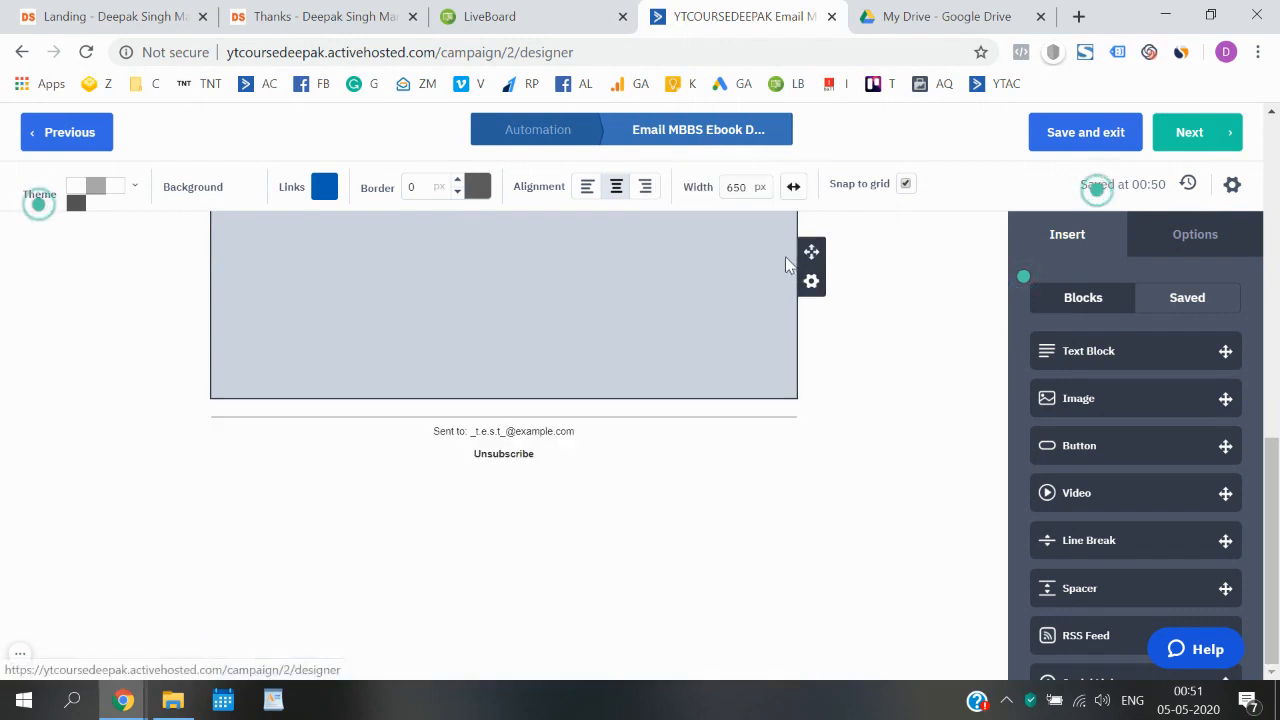
pyautogui.click(812, 283)
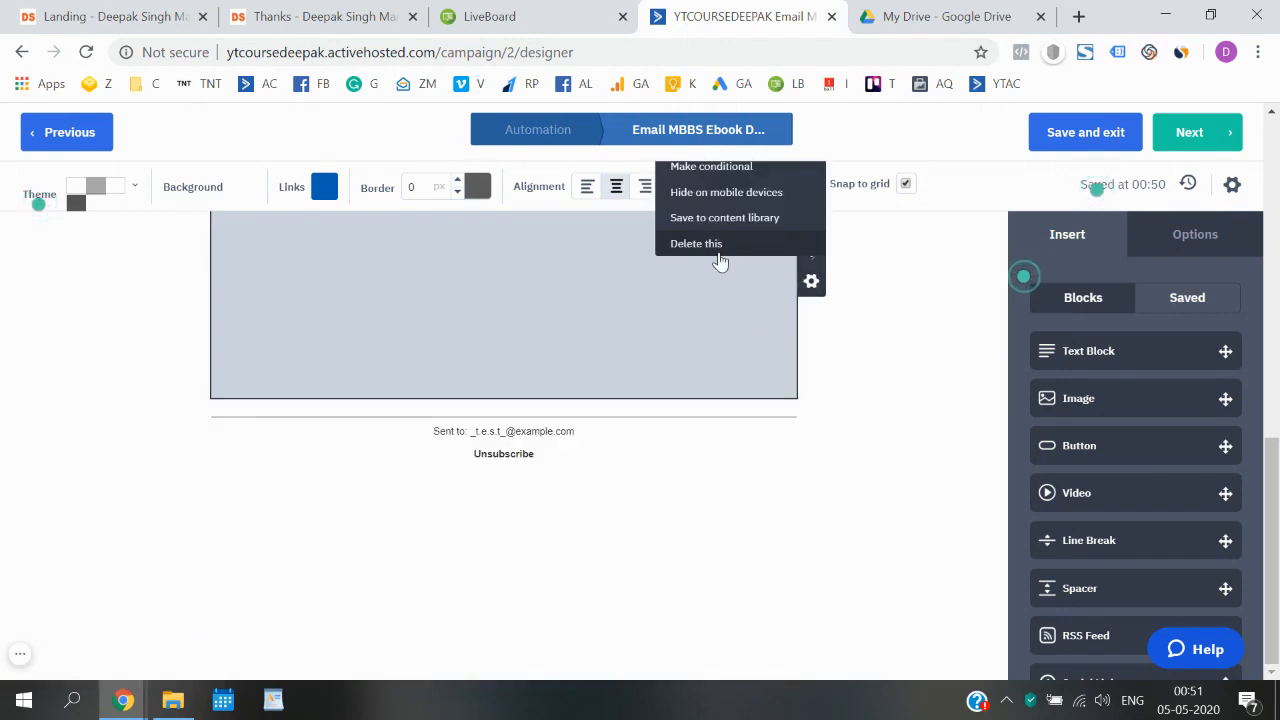
pyautogui.click(751, 266)
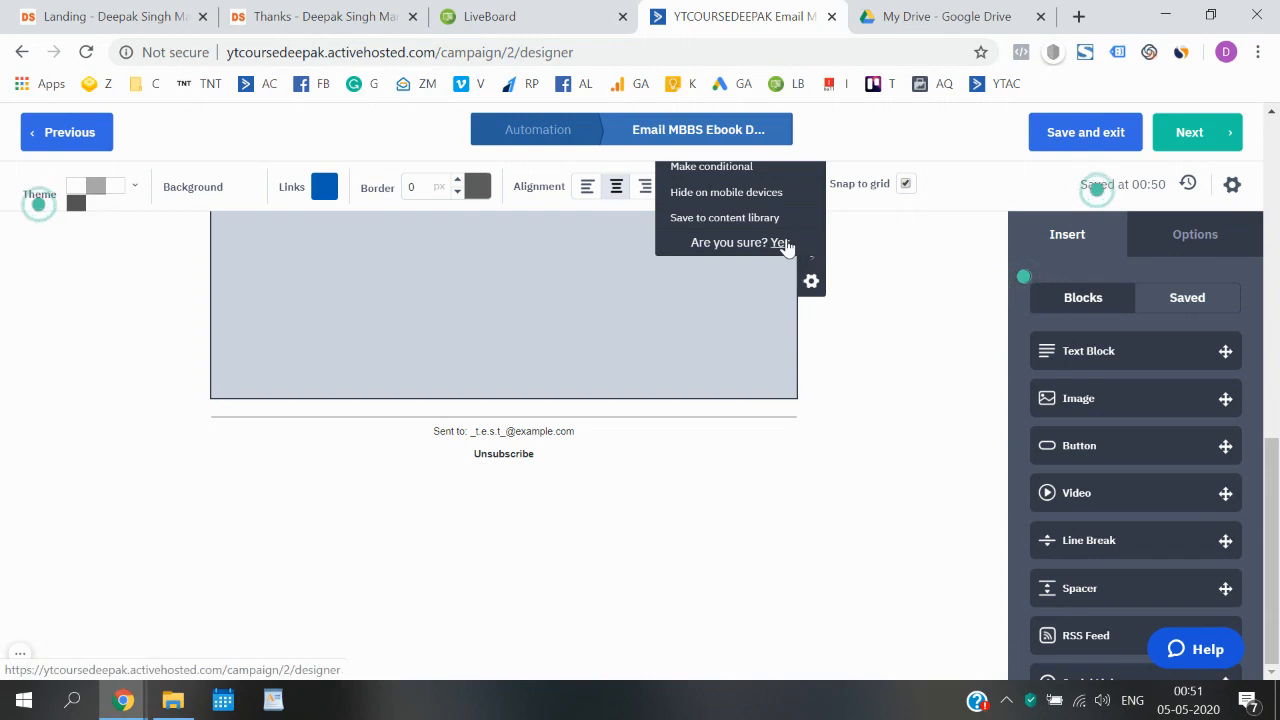
pyautogui.click(777, 243)
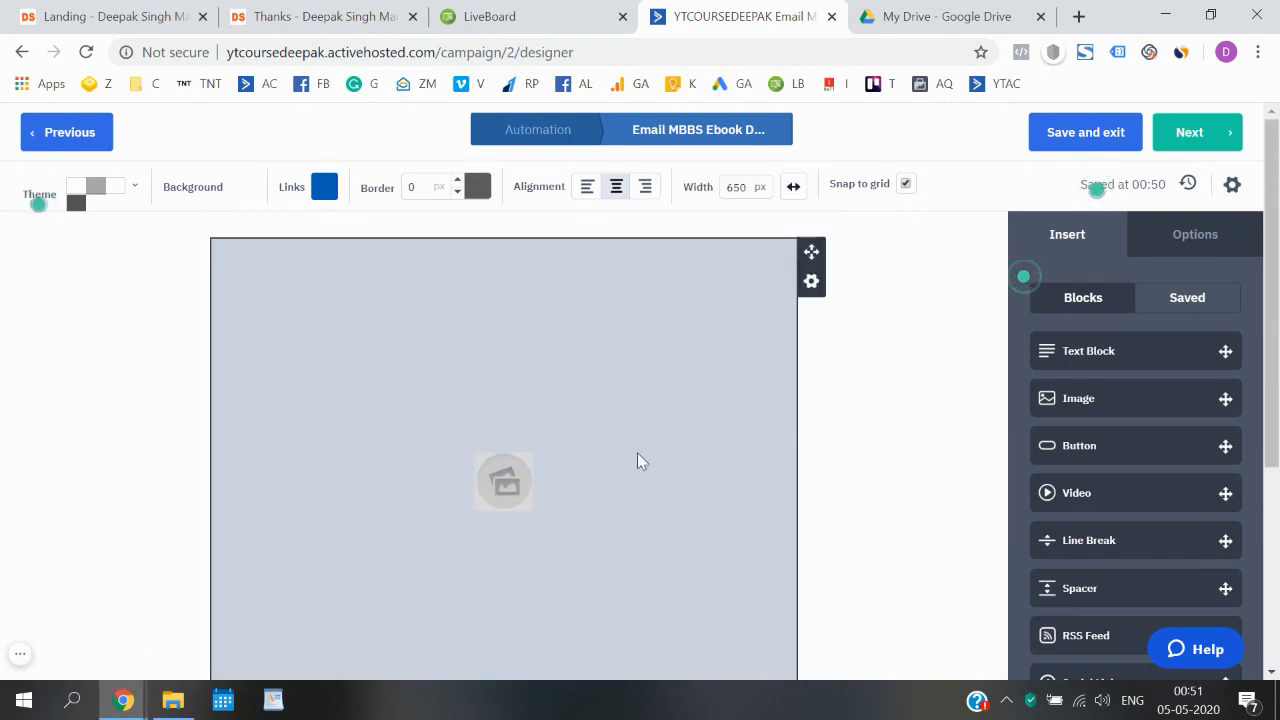
# - Open and close the Image Manager for the remaining image placeholder, and delete that block
pyautogui.scroll(-1, 497, 460)
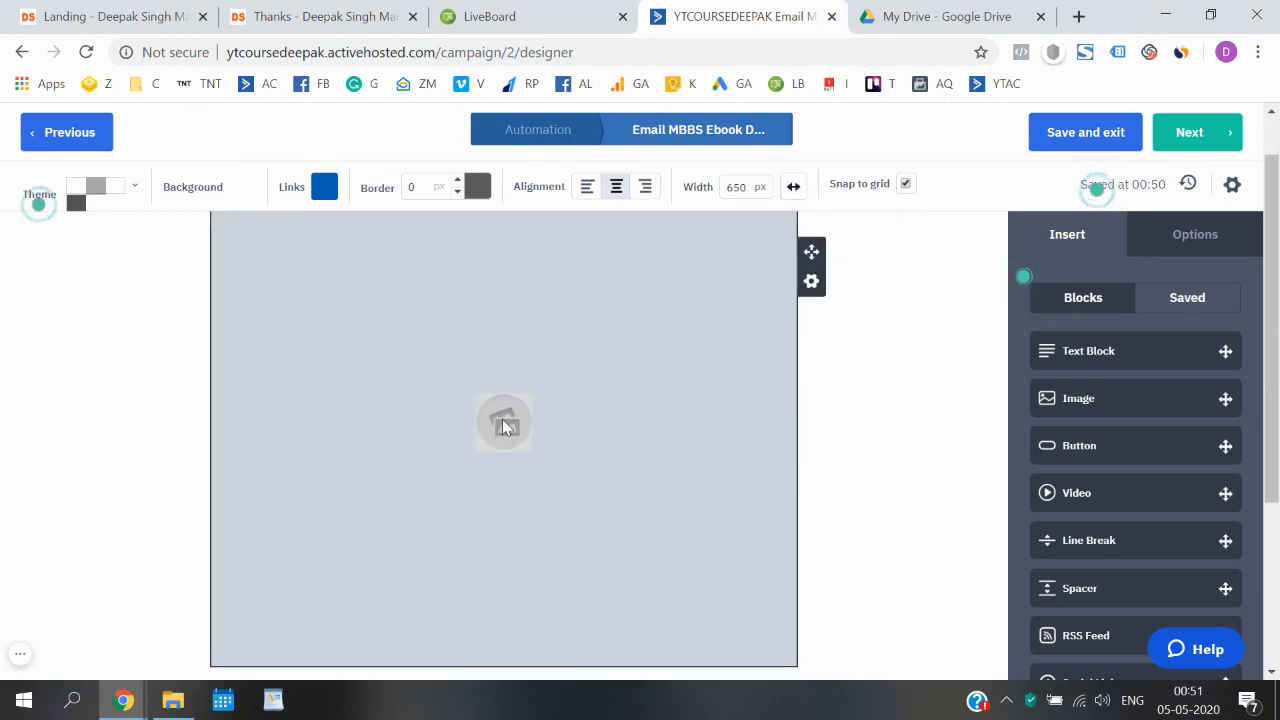
pyautogui.click(503, 427)
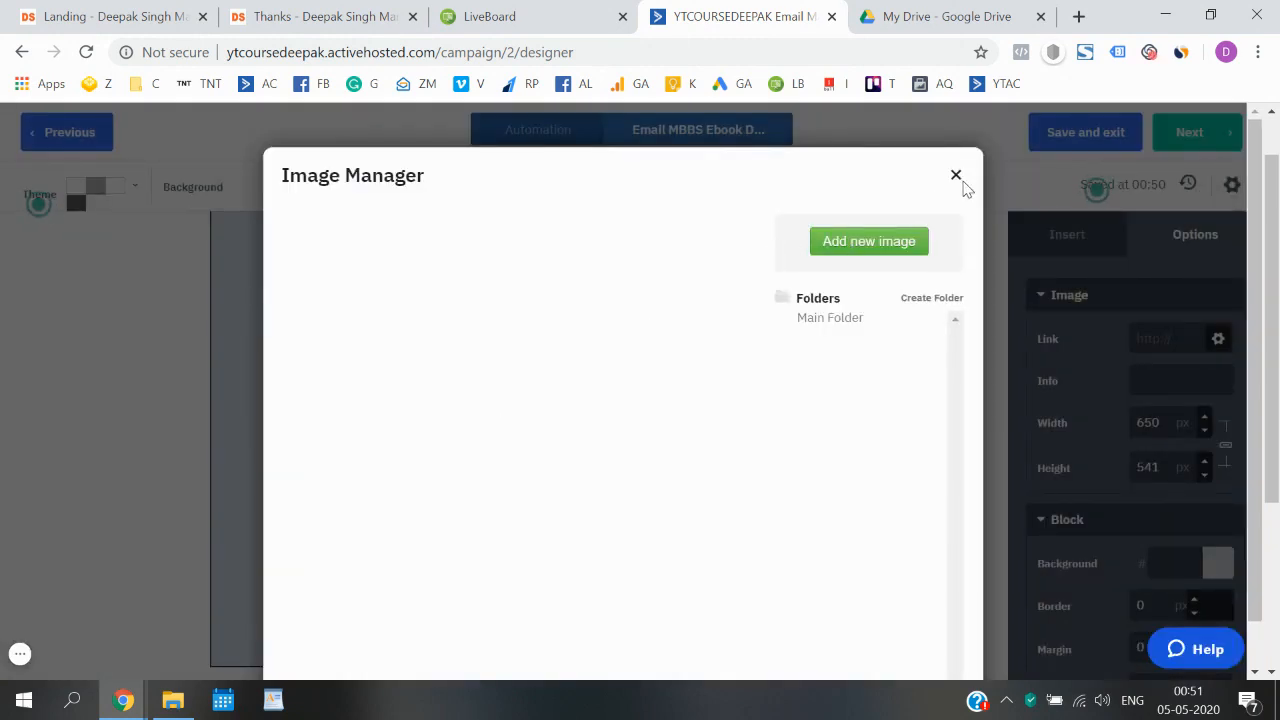
pyautogui.click(957, 188)
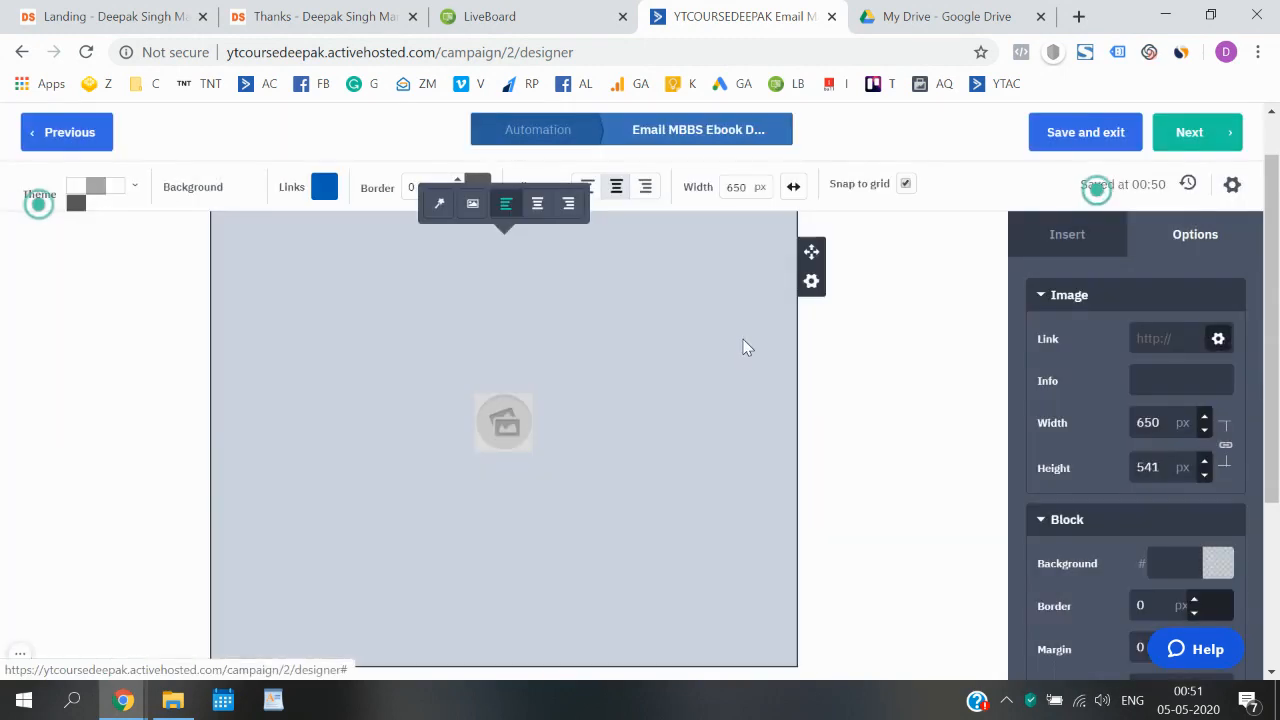
pyautogui.click(810, 282)
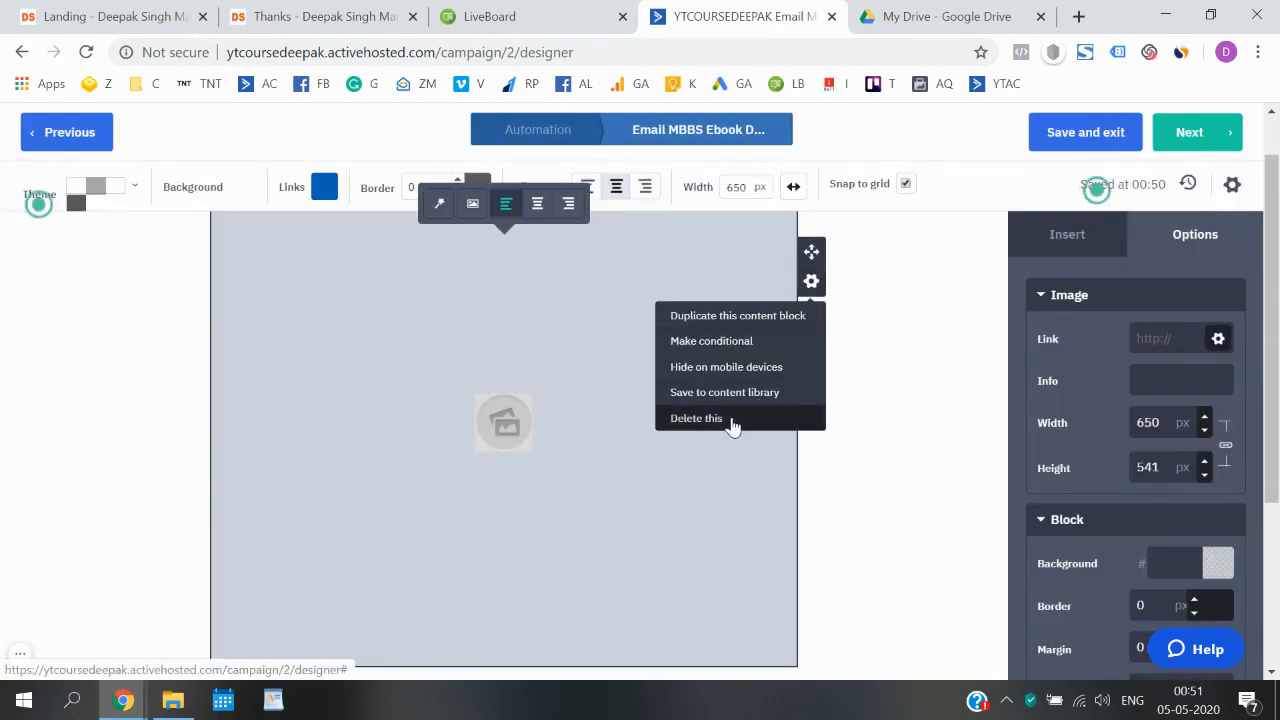
pyautogui.click(735, 419)
pyautogui.click(780, 417)
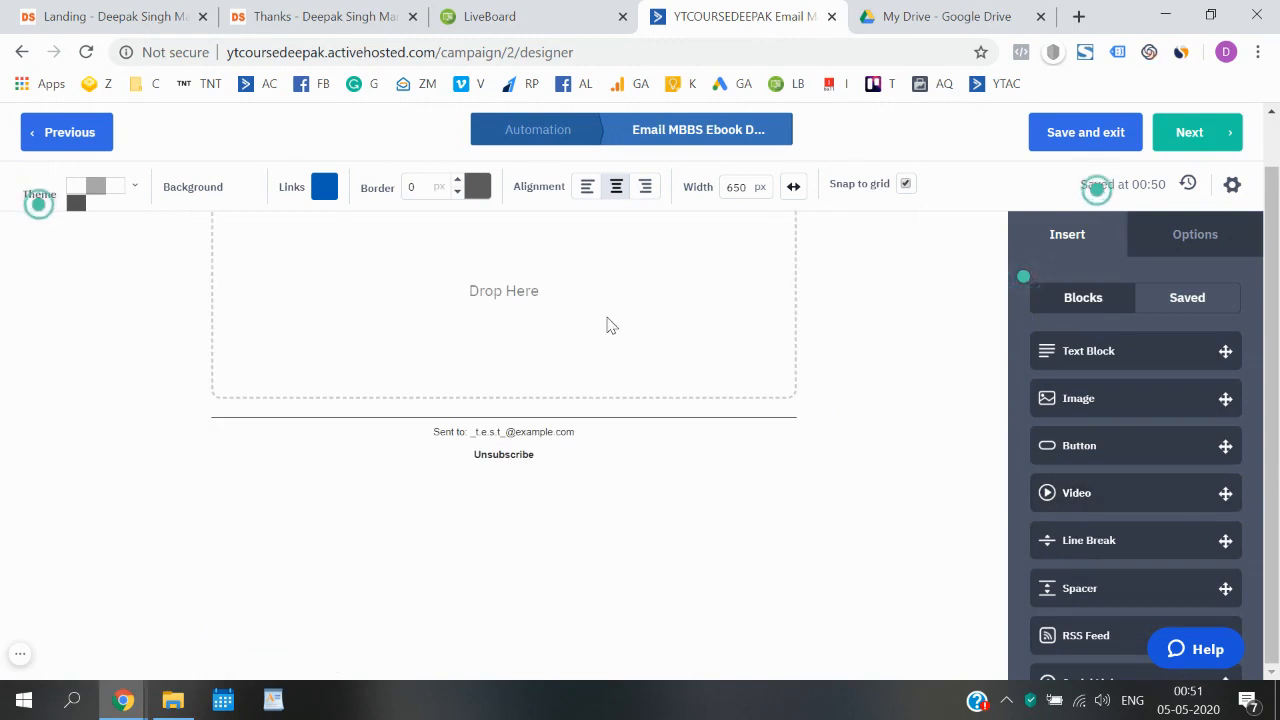
# - Insert a Text Block into the empty email body
pyautogui.scroll(1, 611, 326)
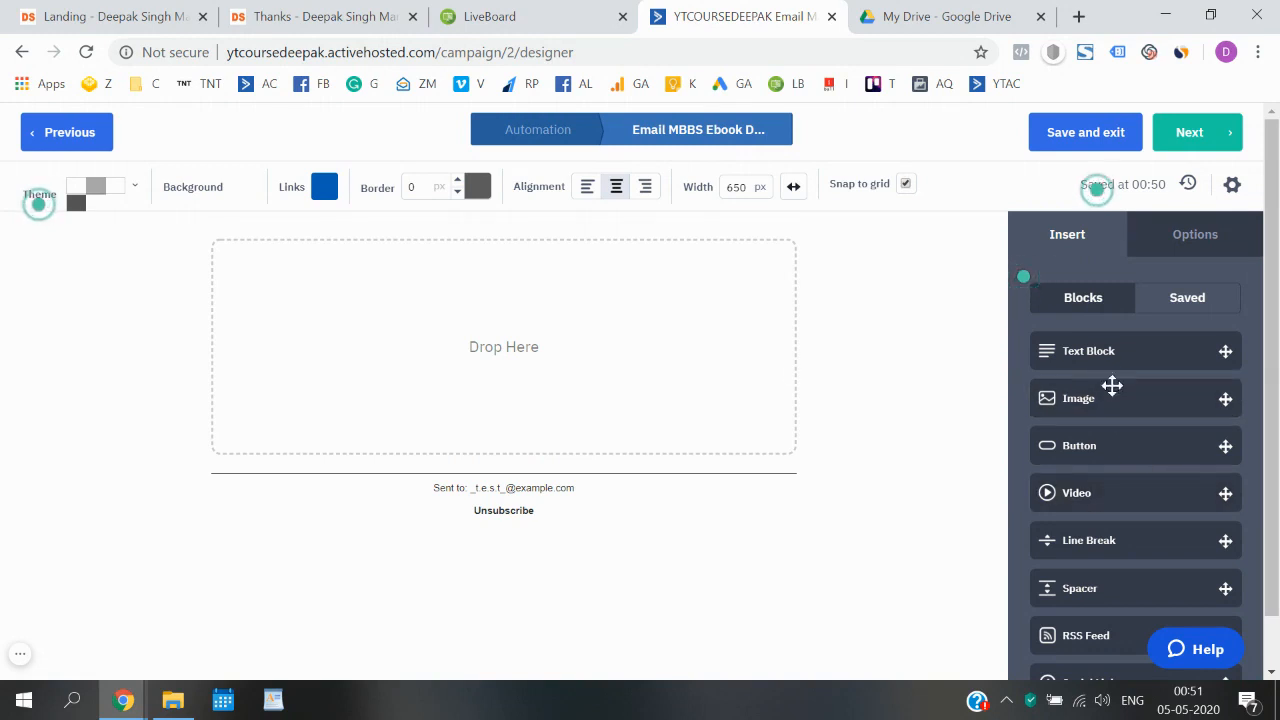
pyautogui.scroll(-1, 1115, 403)
pyautogui.scroll(-1, 1115, 403)
pyautogui.scroll(2, 1114, 403)
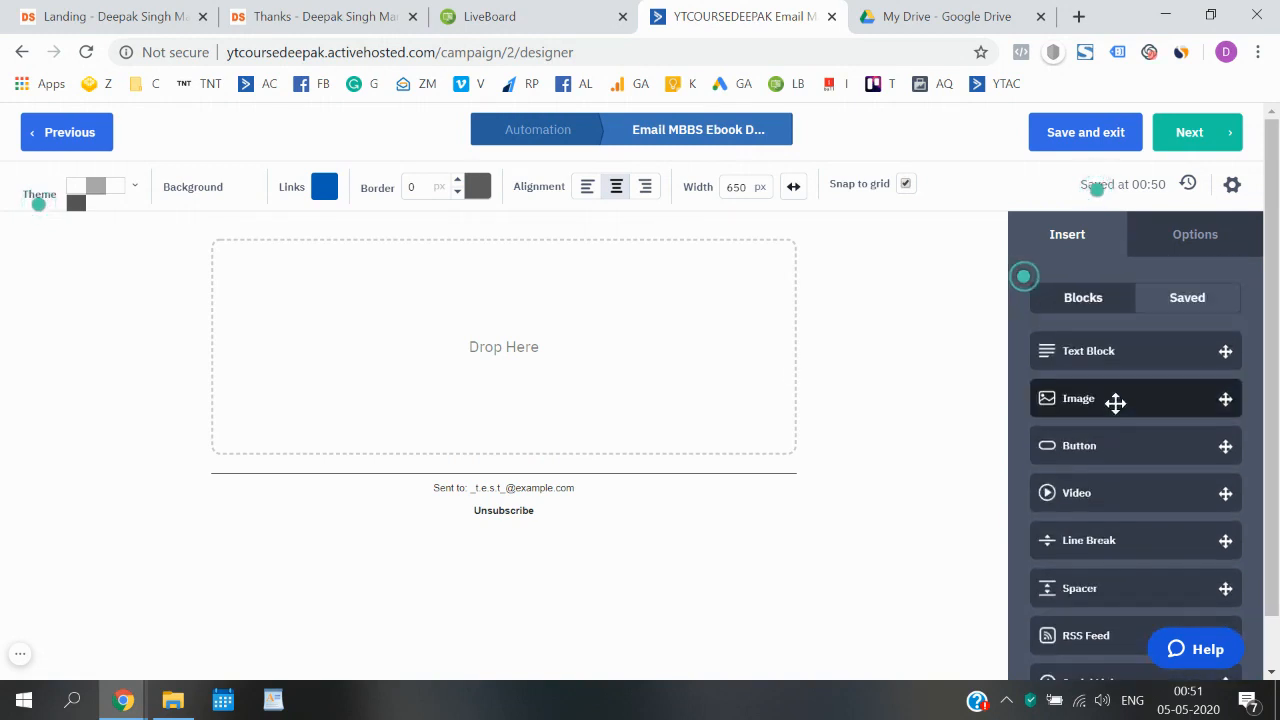
pyautogui.moveTo(1112, 360); pyautogui.dragTo(520, 330)
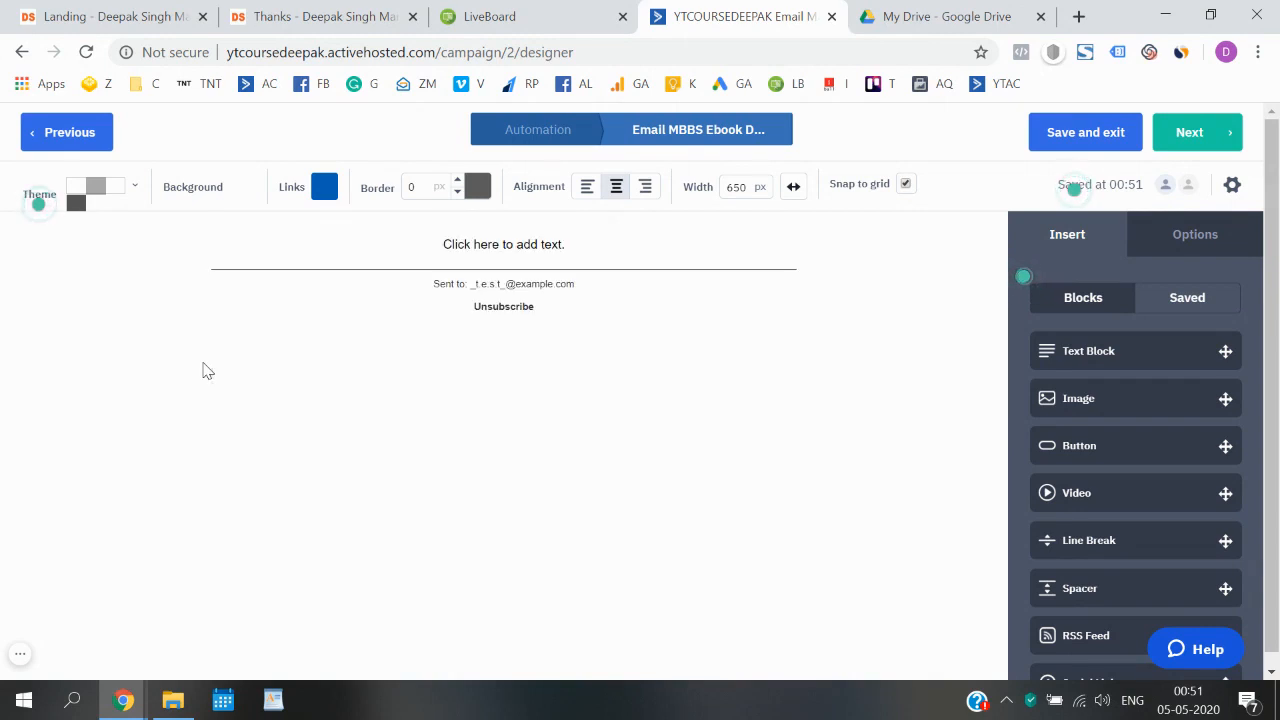
# - Replace the new block's placeholder text with the greeting "Hey," and start a new paragraph
pyautogui.click(485, 243)
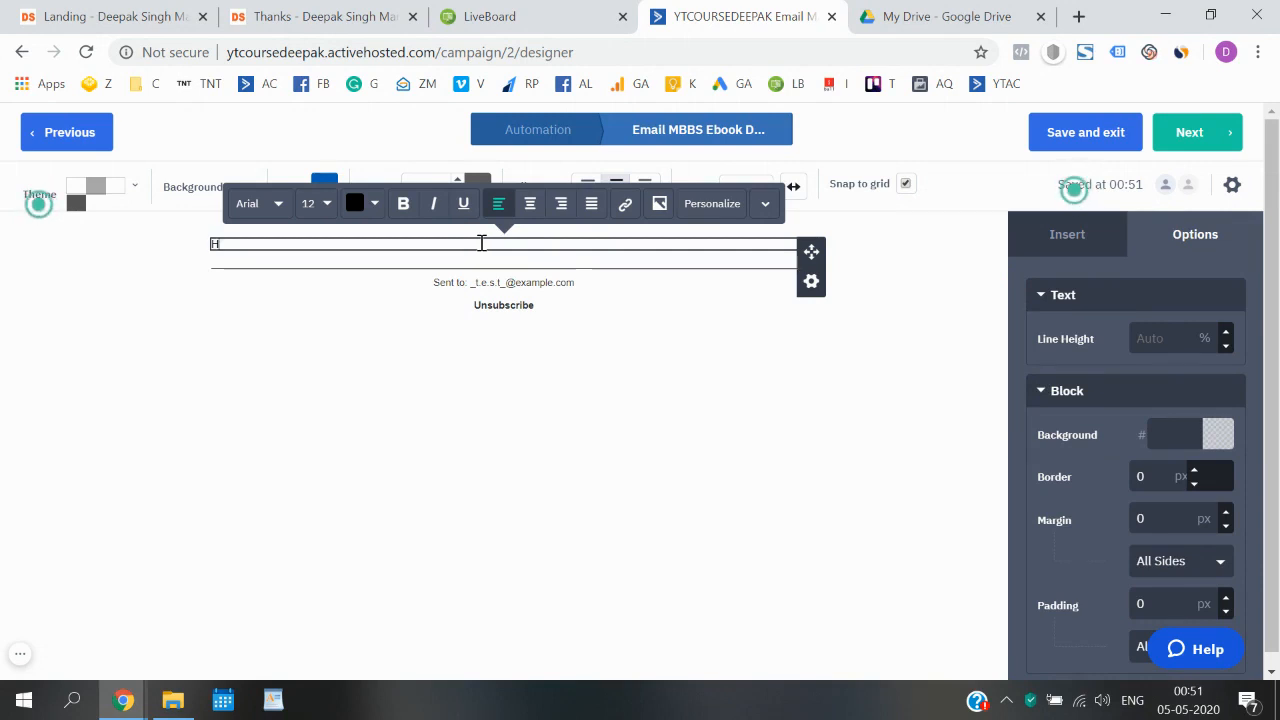
pyautogui.write('Hey')
pyautogui.press('BackSpace')
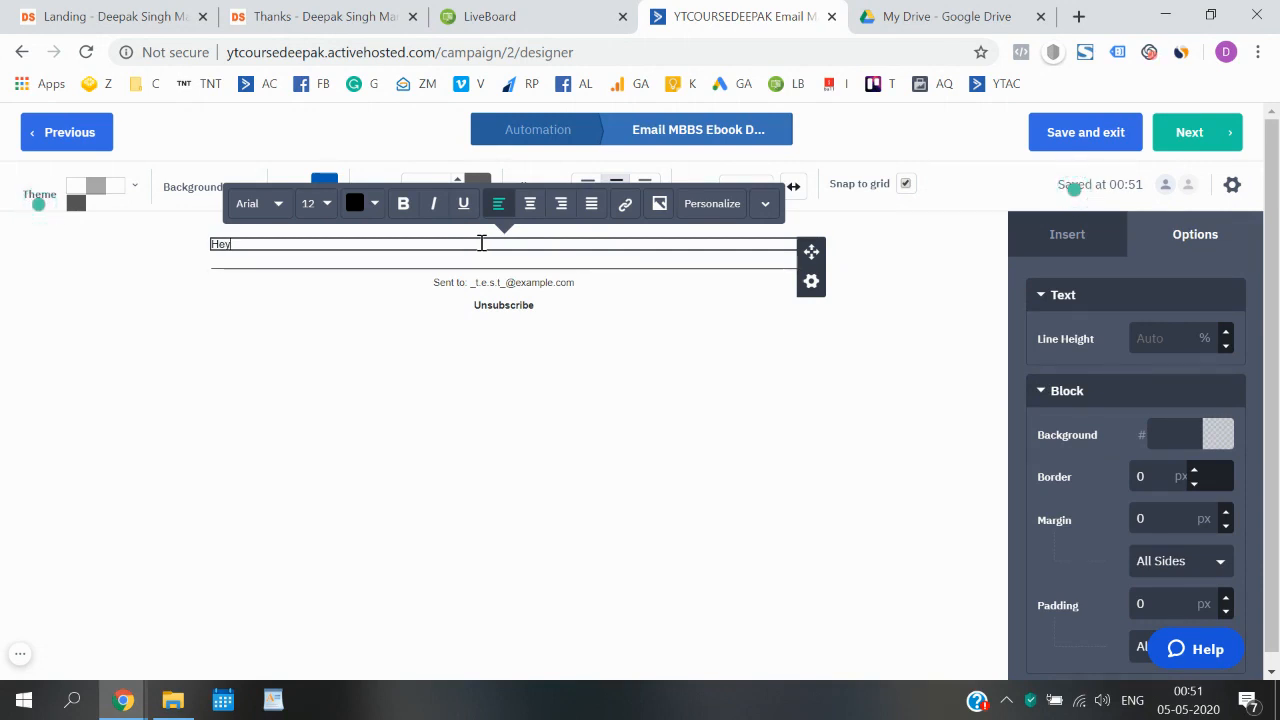
pyautogui.write(',')
pyautogui.press('Return')
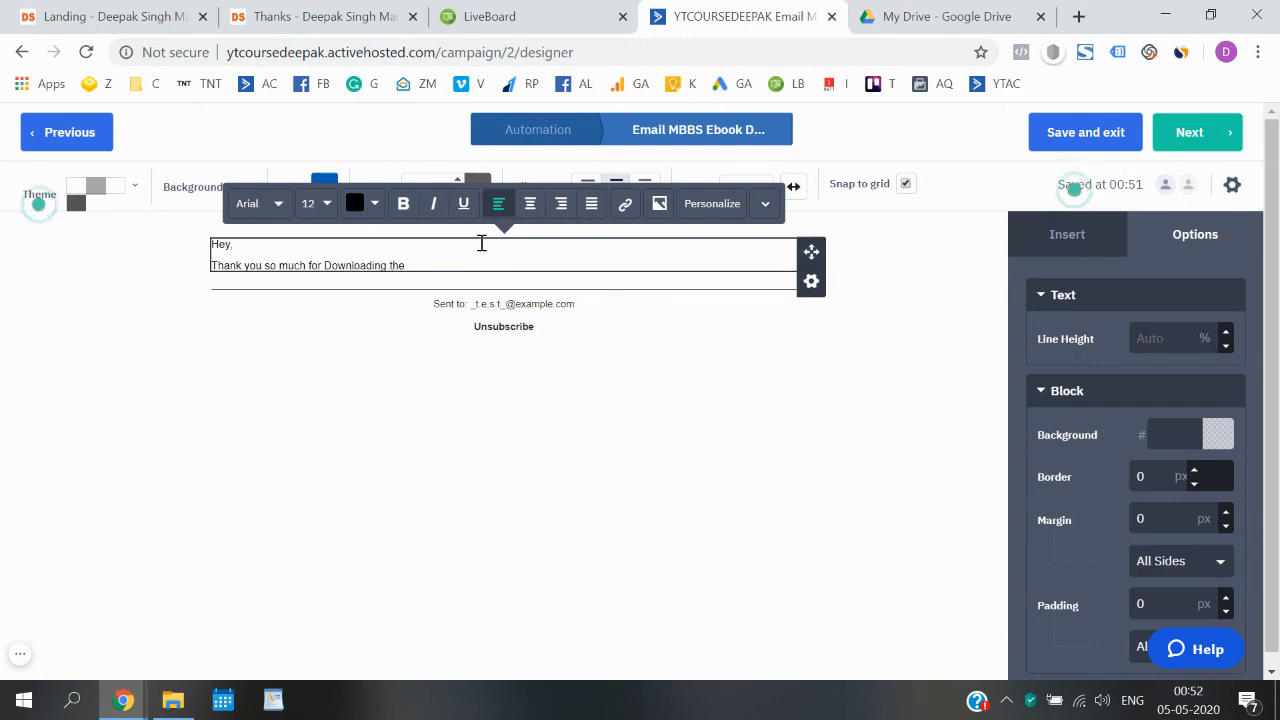
# - Write the line "Thank you so much for opting in to Download the Free E-book." below the greeting
pyautogui.press('BackSpace')
pyautogui.press('BackSpace')
pyautogui.press('BackSpace')
pyautogui.press('BackSpace')
pyautogui.press('BackSpace')
pyautogui.press('BackSpace')
pyautogui.press('BackSpace')
pyautogui.press('BackSpace')
pyautogui.press('BackSpace')
pyautogui.press('BackSpace')
pyautogui.press('BackSpace')
pyautogui.press('BackSpace')
pyautogui.press('BackSpace')
pyautogui.press('BackSpace')
pyautogui.press('BackSpace')
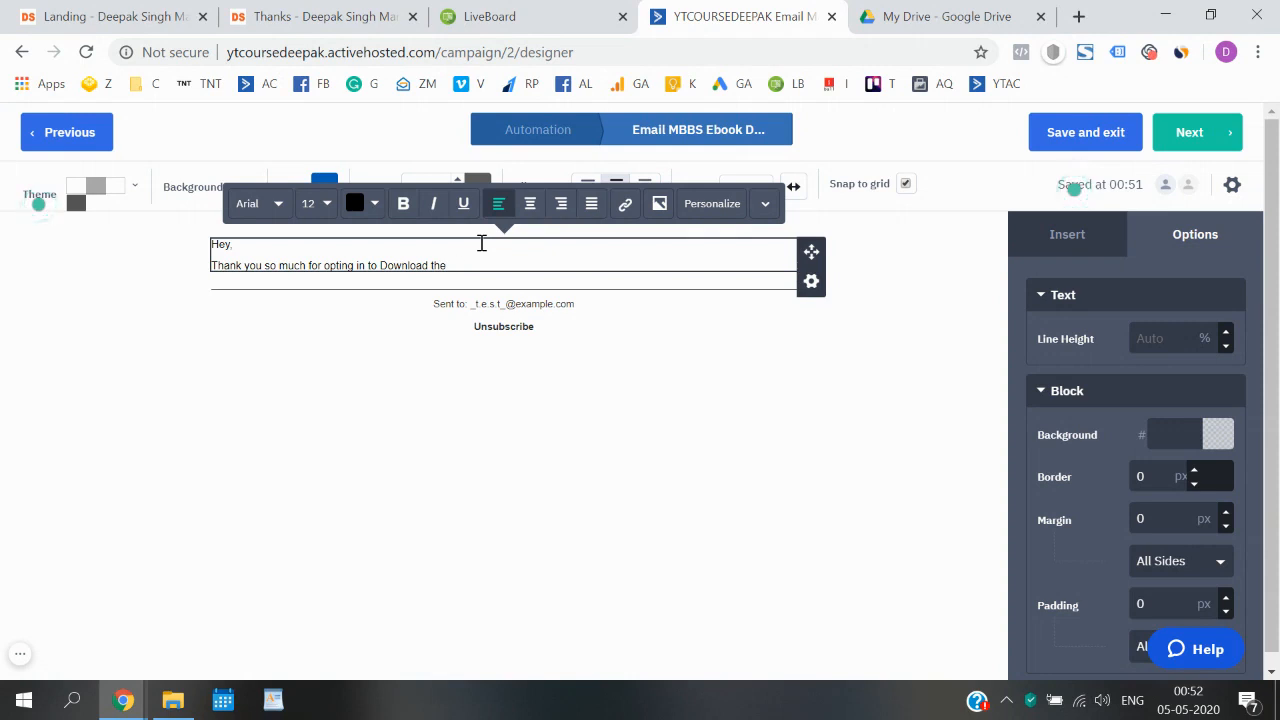
pyautogui.write('-b')
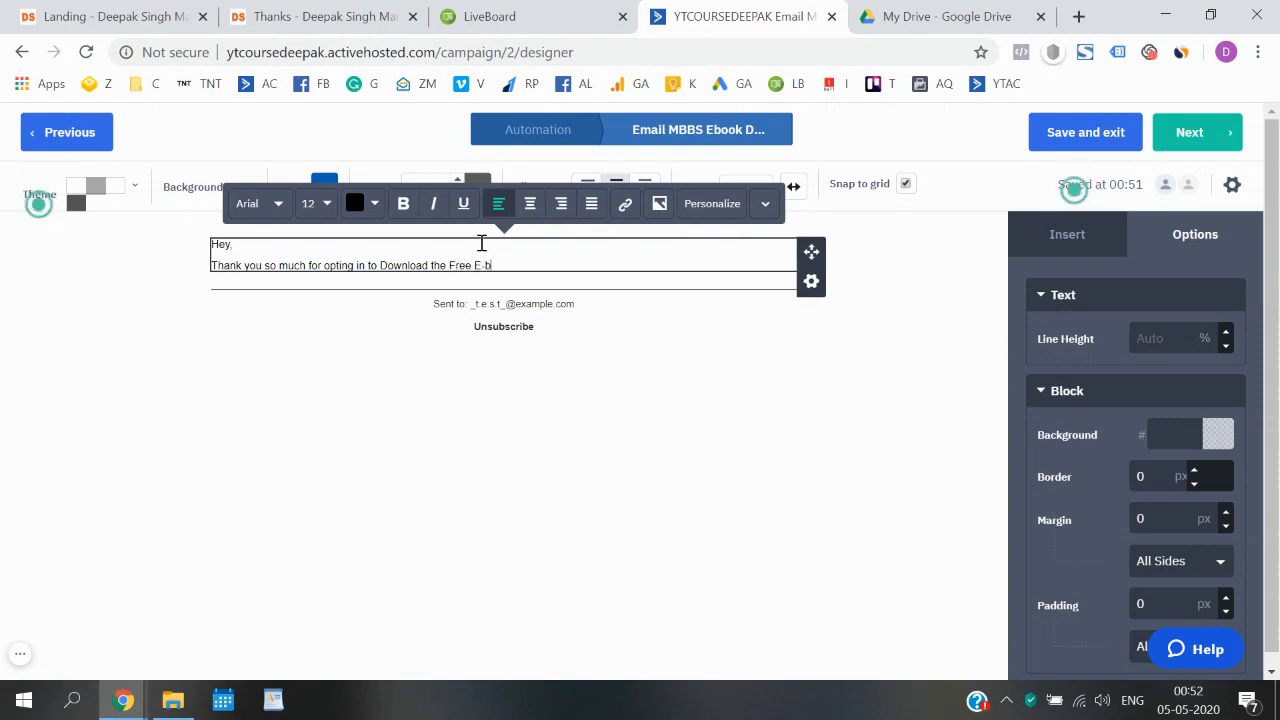
pyautogui.write('ook.')
pyautogui.press('Return')
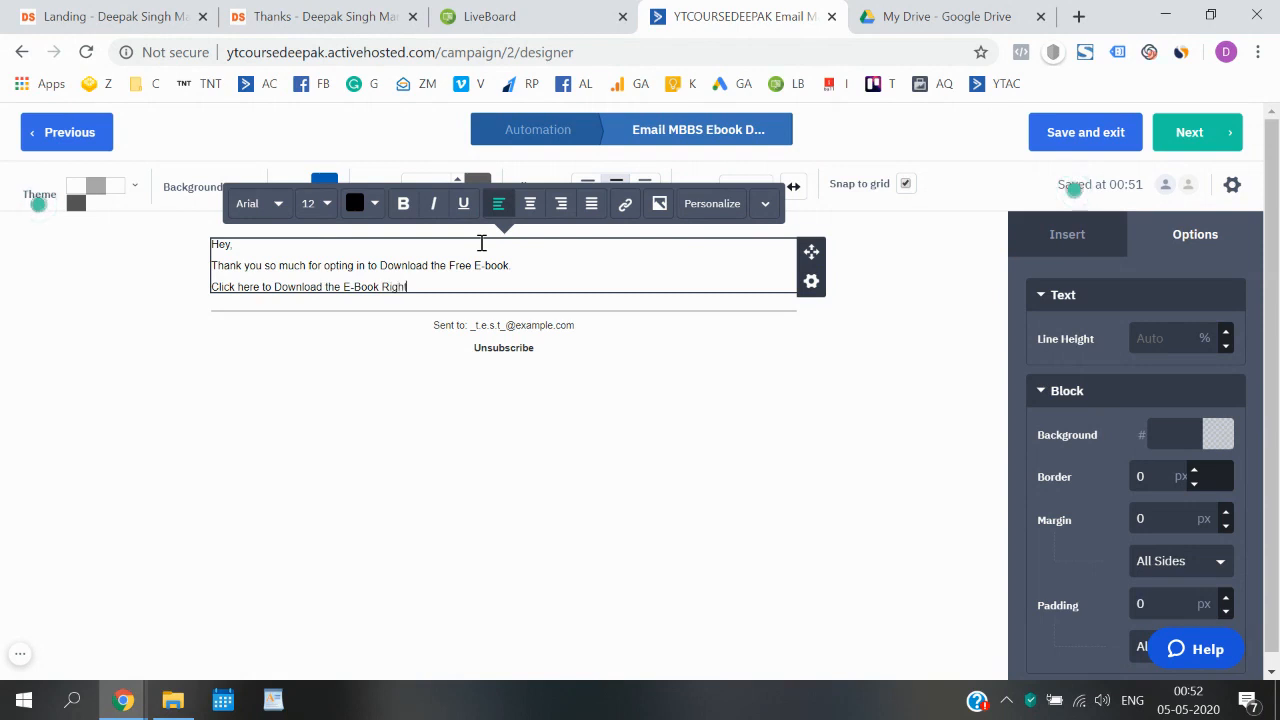
# - Add the line "Click here to Download the E-Book Right Now." and sign off with "Cheers," and the sender's first name
pyautogui.write('.')
pyautogui.press('Return')
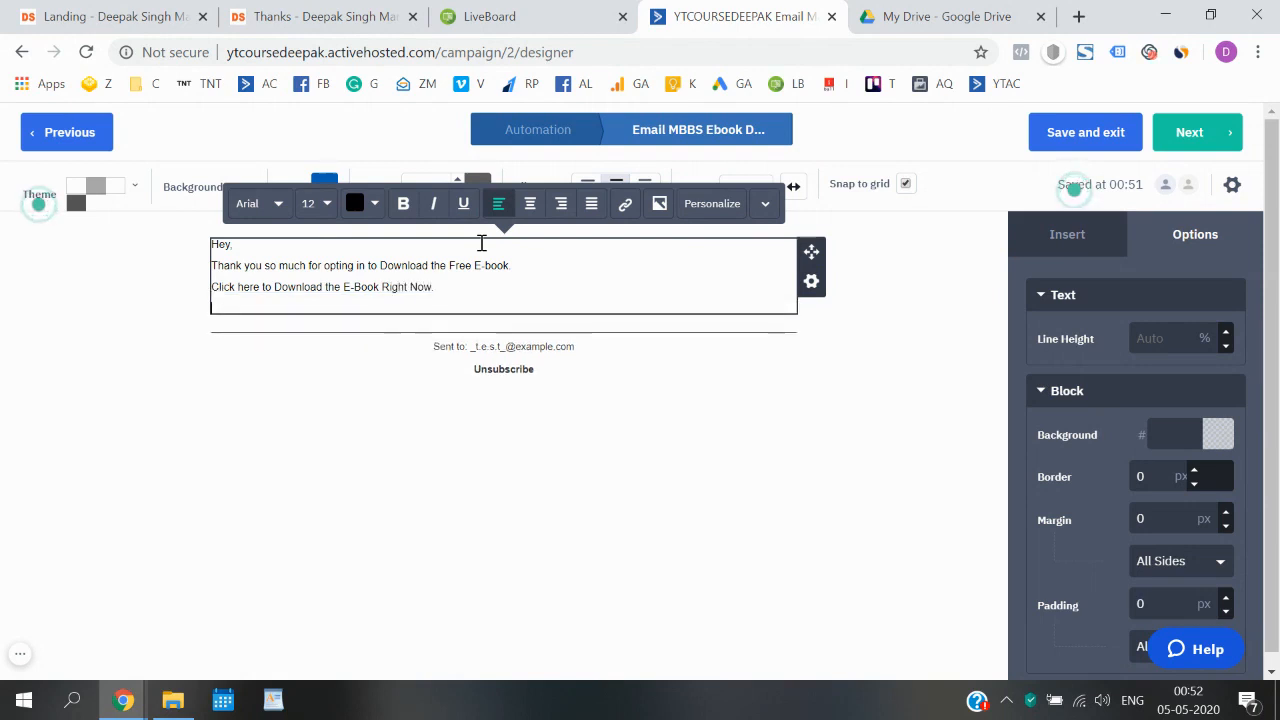
pyautogui.write('Cheers')
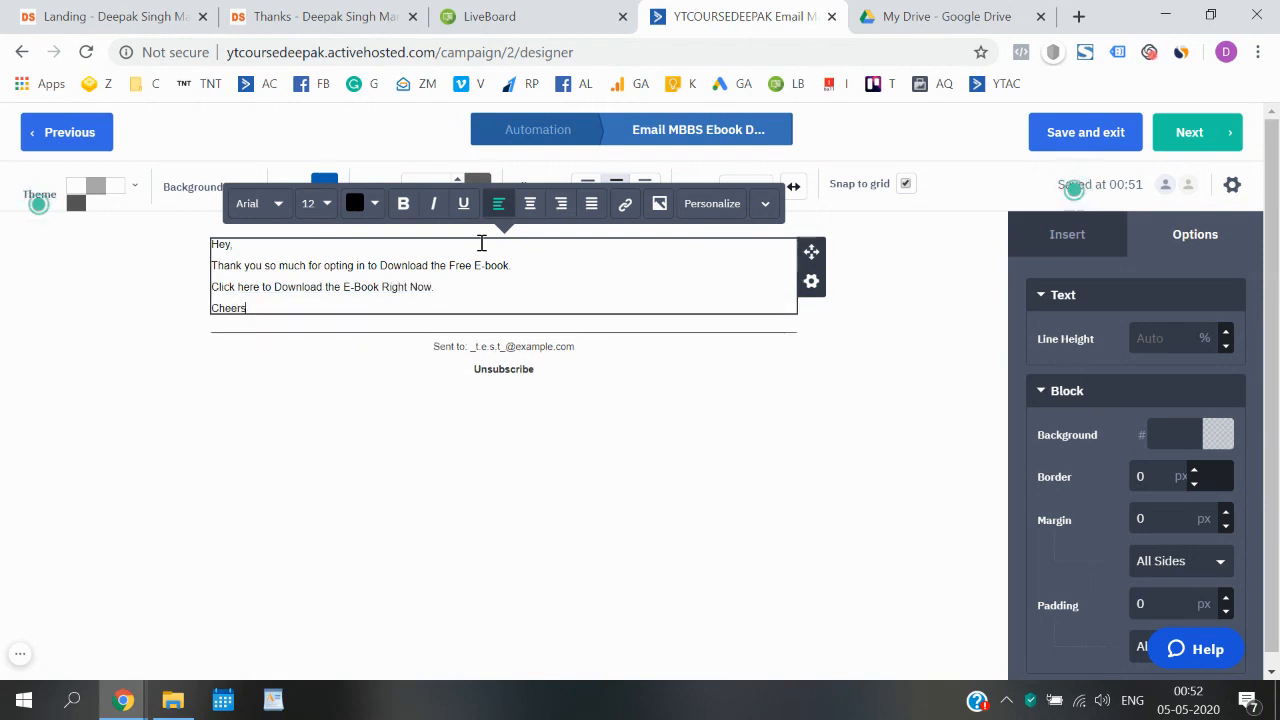
pyautogui.write(',')
pyautogui.press('Return')
pyautogui.write('Deepak')
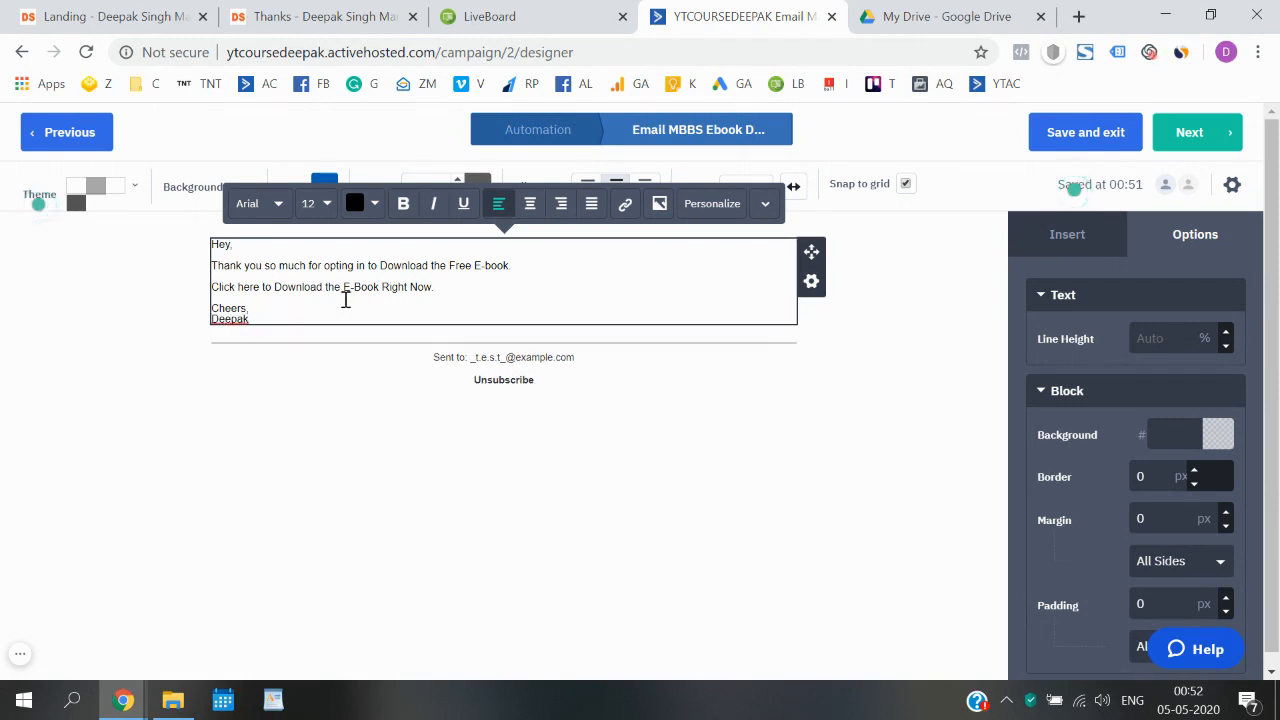
# - Set all the text in the email's text block to the Roboto font at 16 px
pyautogui.hotkey('ctrl', 'a')
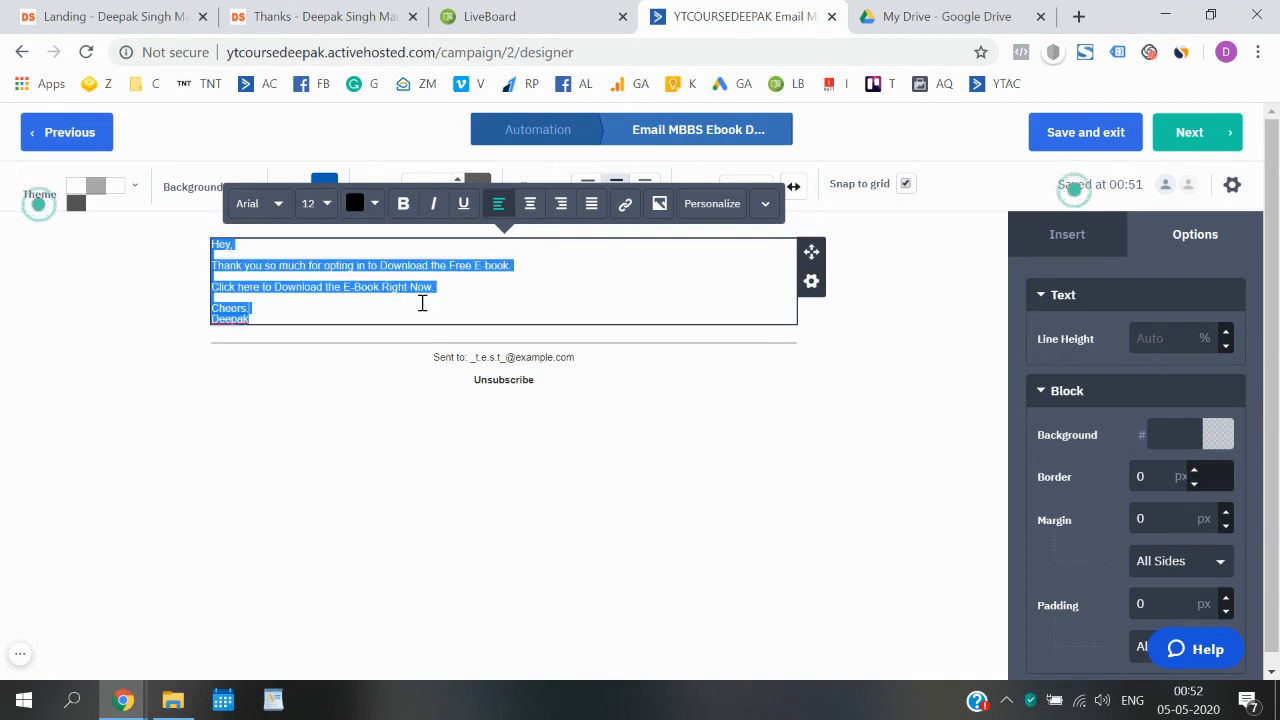
pyautogui.click(278, 204)
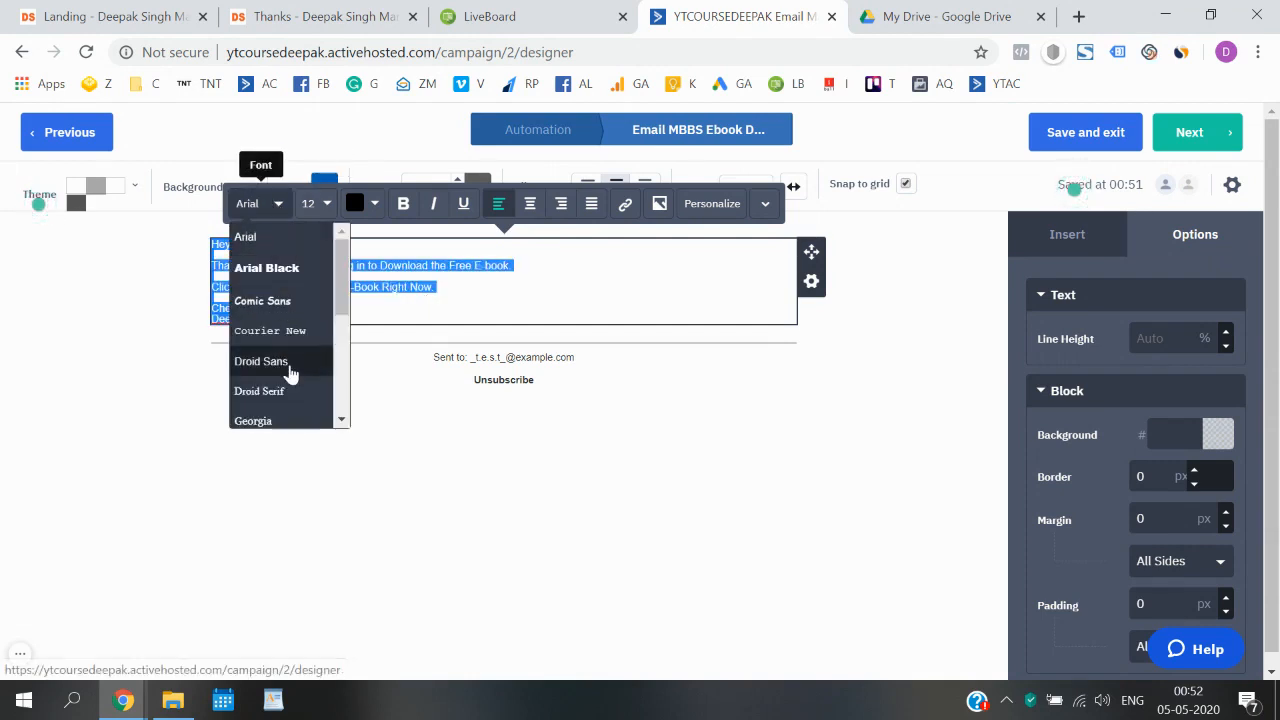
pyautogui.scroll(-5, 288, 372)
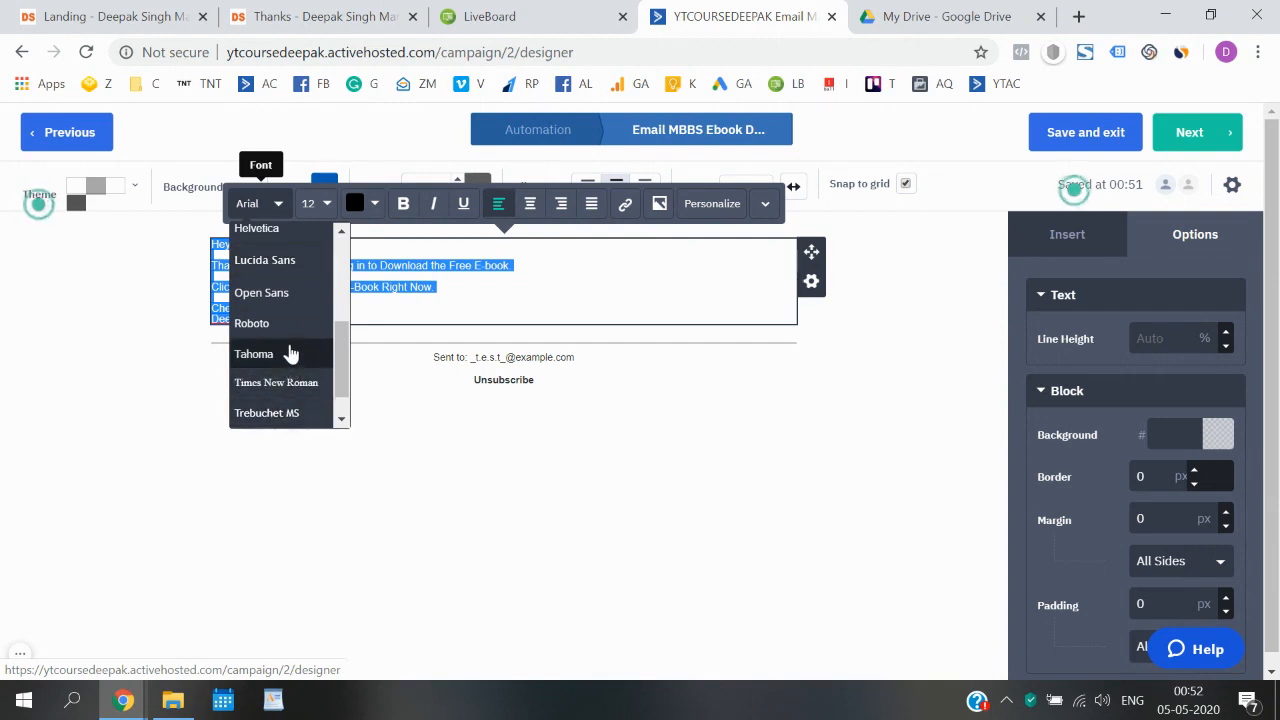
pyautogui.click(288, 323)
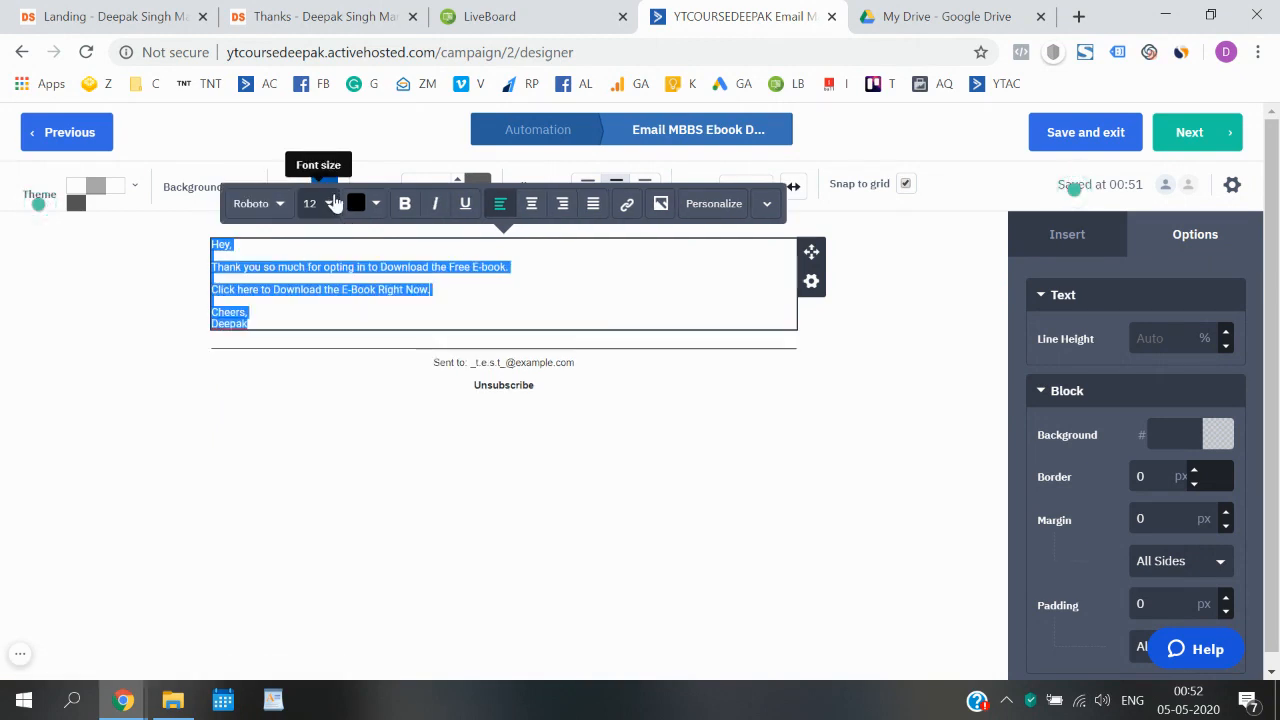
pyautogui.click(334, 203)
pyautogui.click(359, 233)
pyautogui.click(359, 233)
pyautogui.click(359, 233)
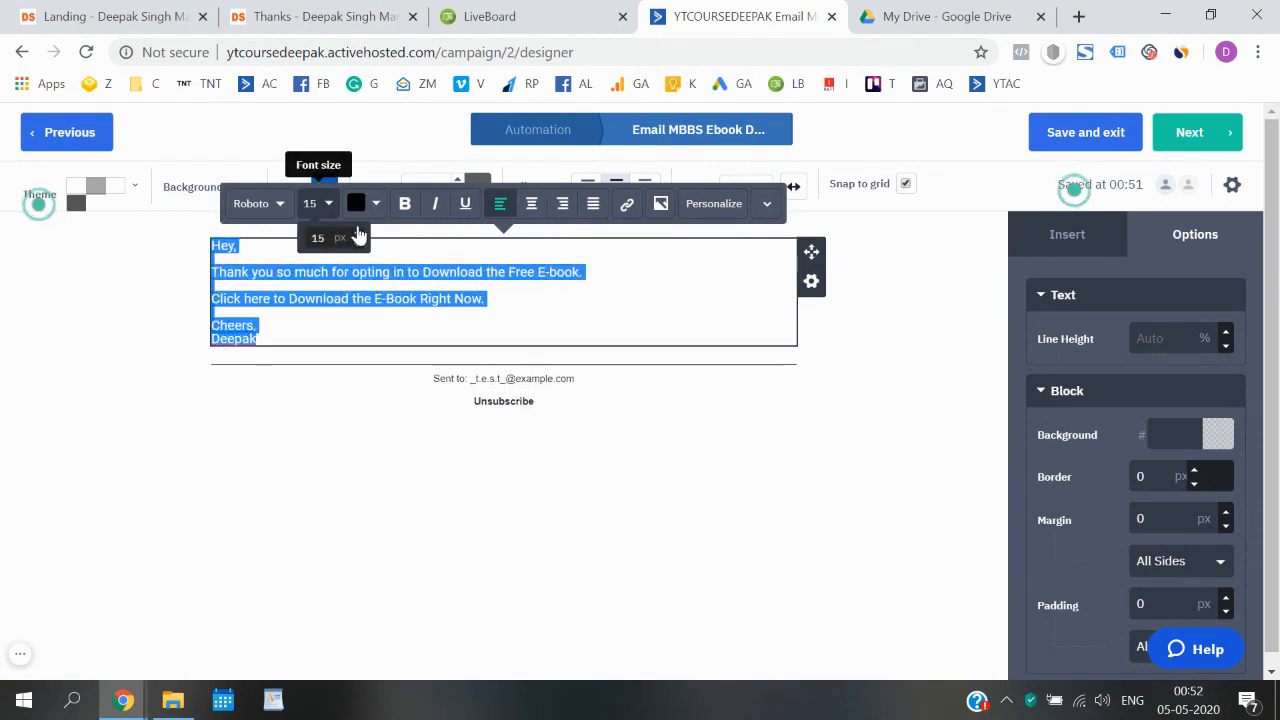
pyautogui.click(359, 233)
pyautogui.click(357, 301)
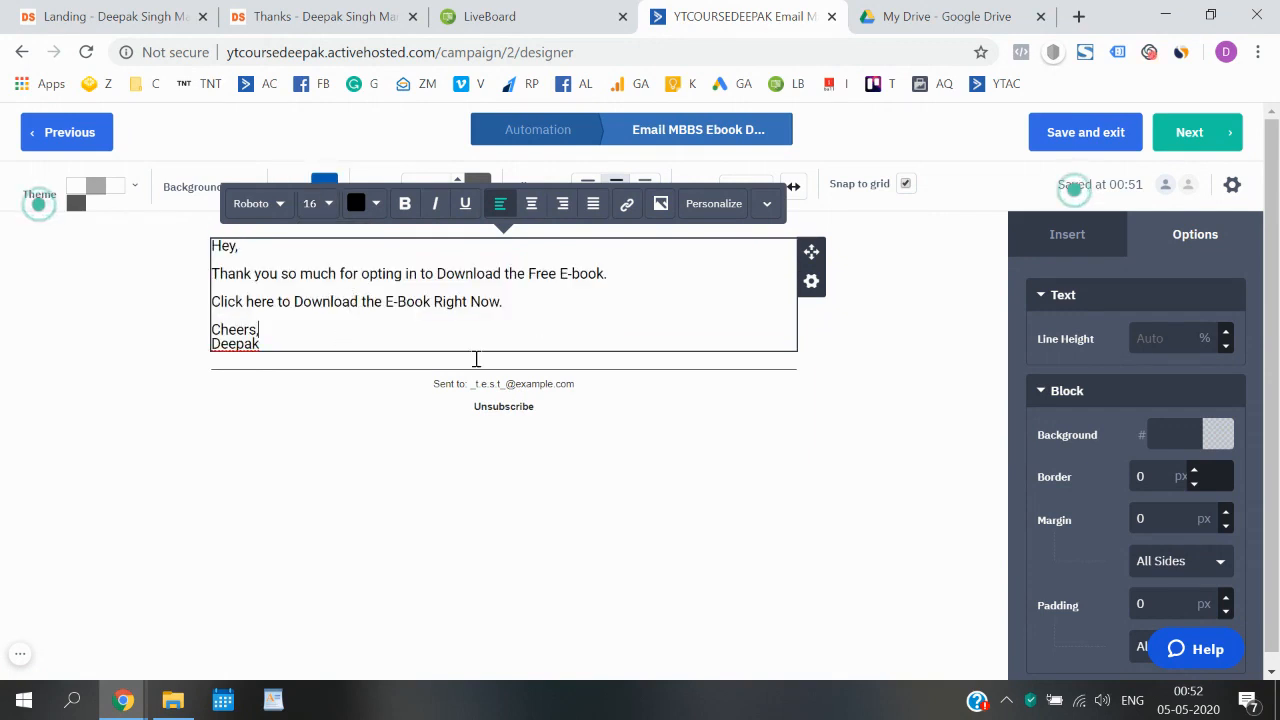
# - Add a paragraph above the "Cheers," sign-off reading "I would love to know your thoughts about this E-book."
pyautogui.click(137, 409)
pyautogui.click(304, 340)
pyautogui.press('Return')
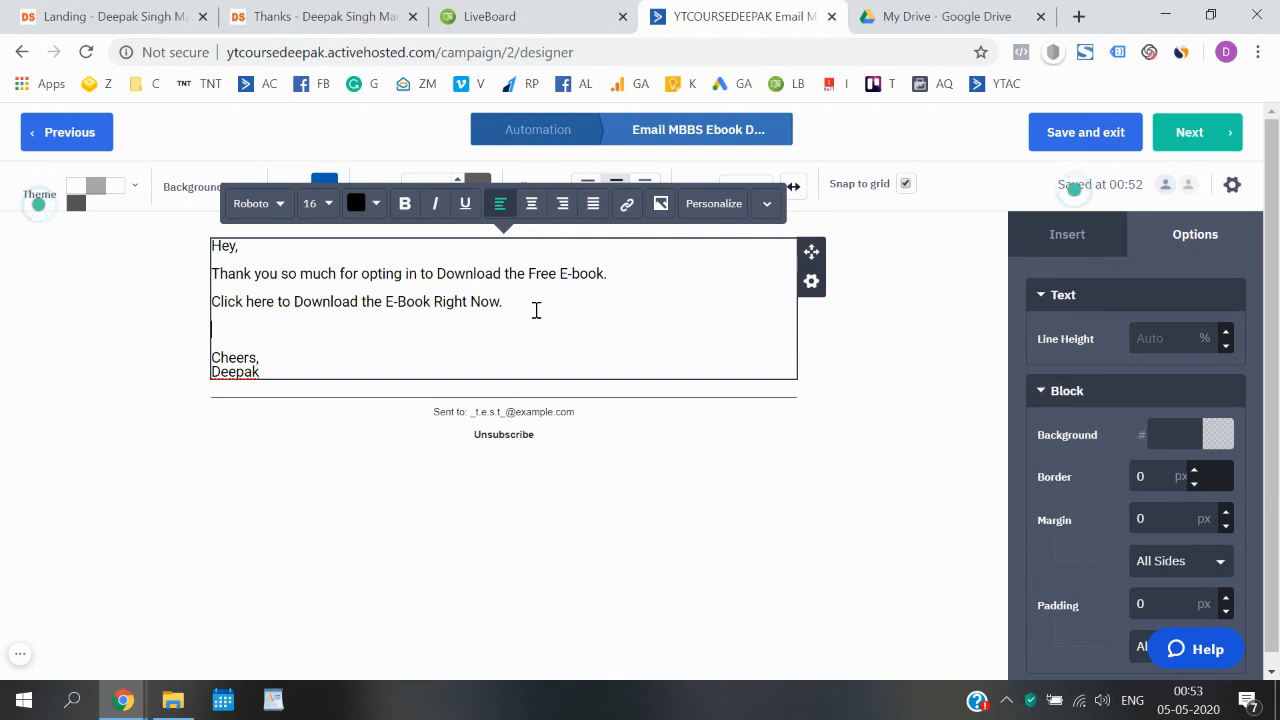
pyautogui.write('ONc')
pyautogui.press('BackSpace')
pyautogui.press('BackSpace')
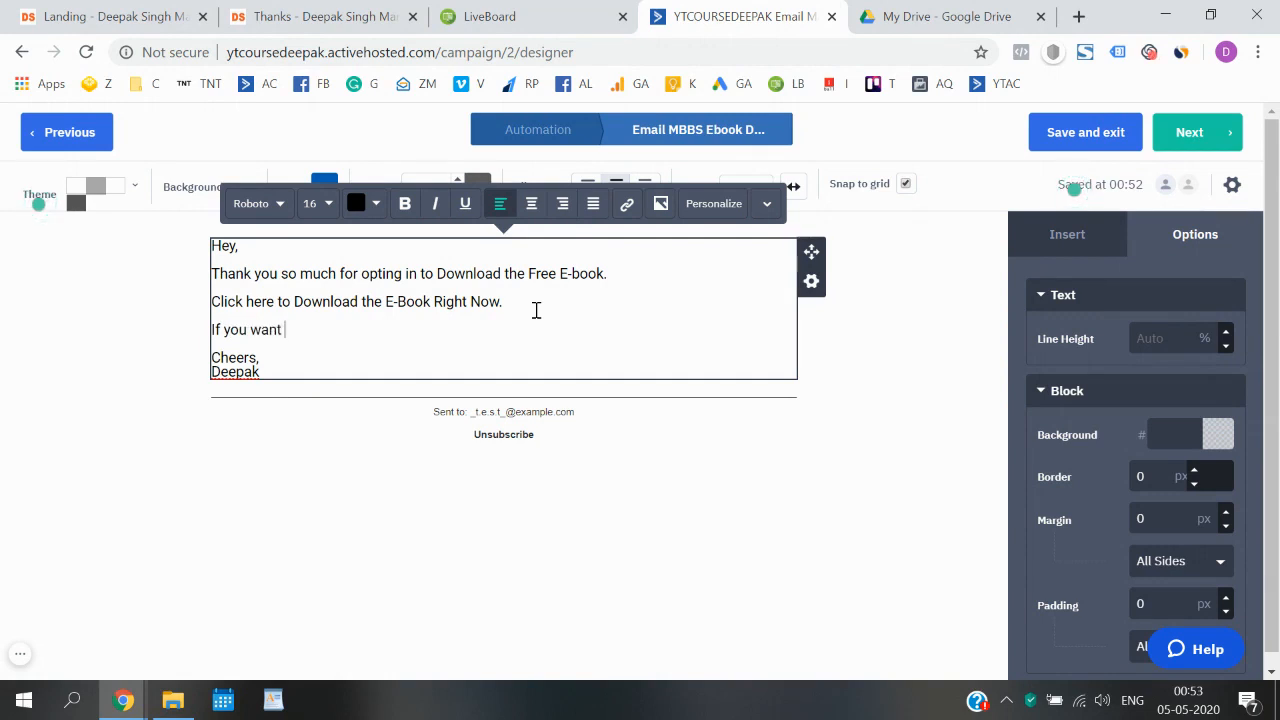
pyautogui.hotkey('ctrl', 'BackSpace')
pyautogui.hotkey('ctrl', 'BackSpace')
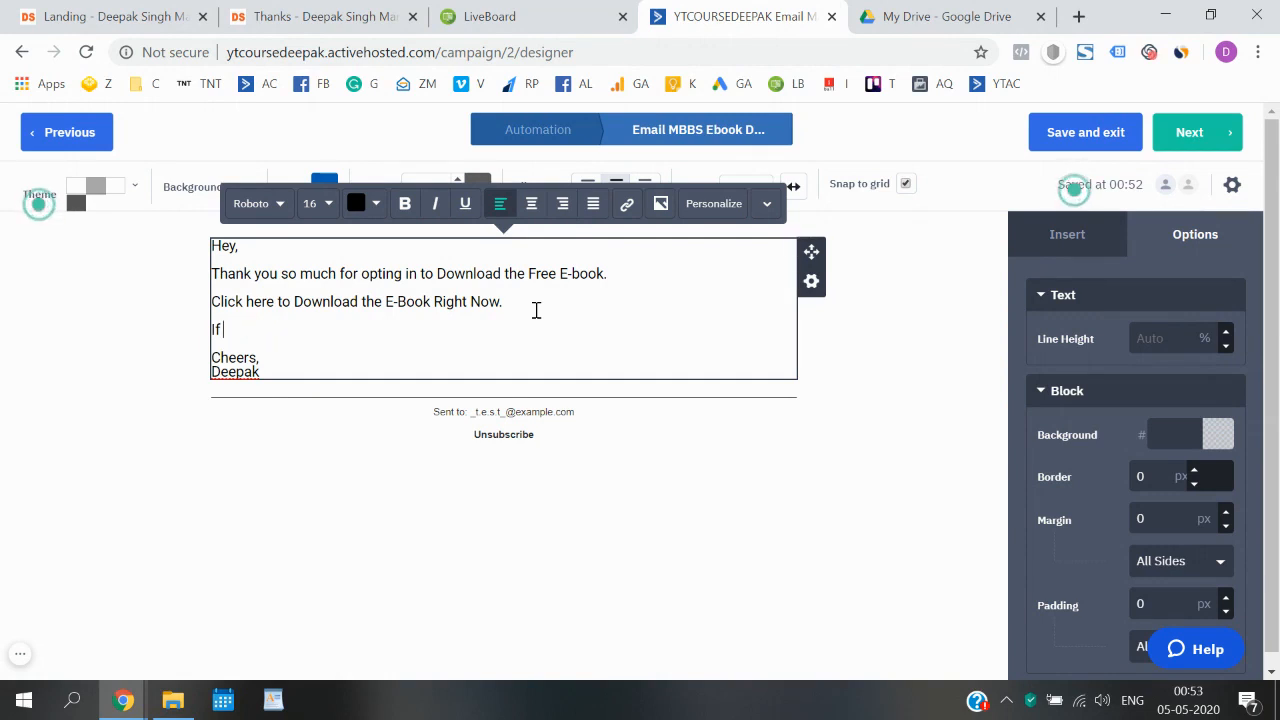
pyautogui.write('would lo')
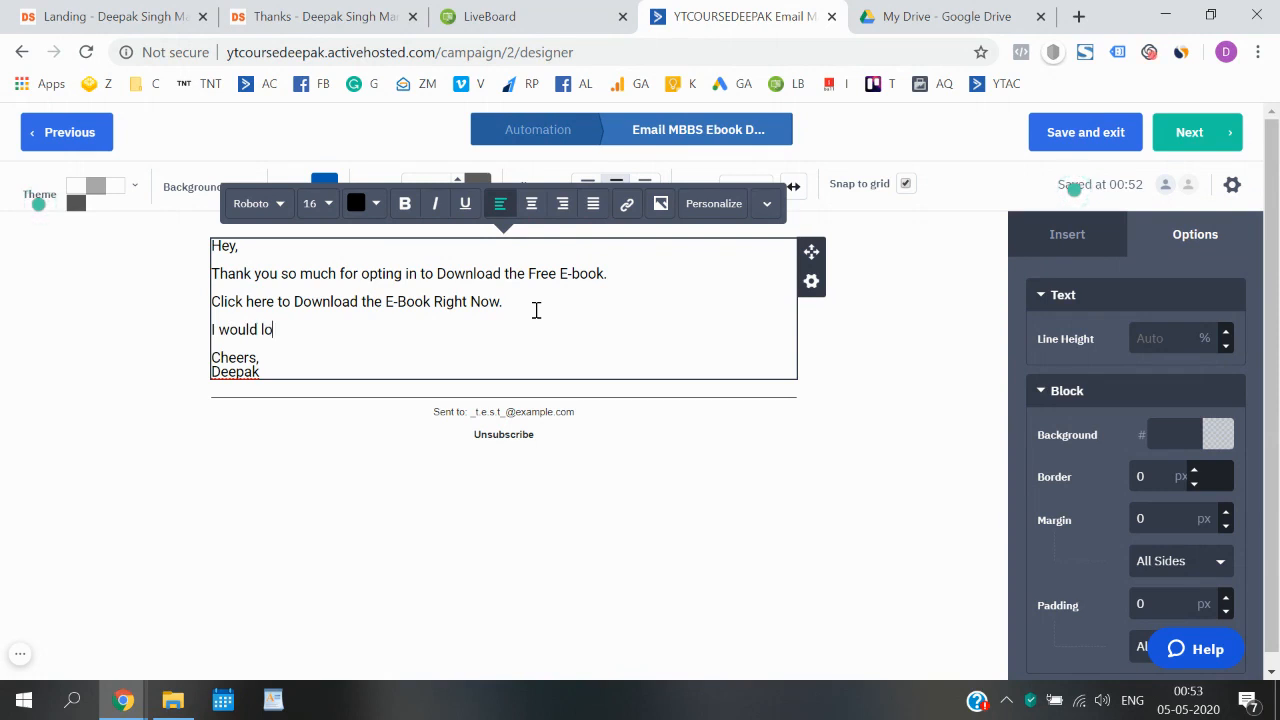
pyautogui.write('ve to know your')
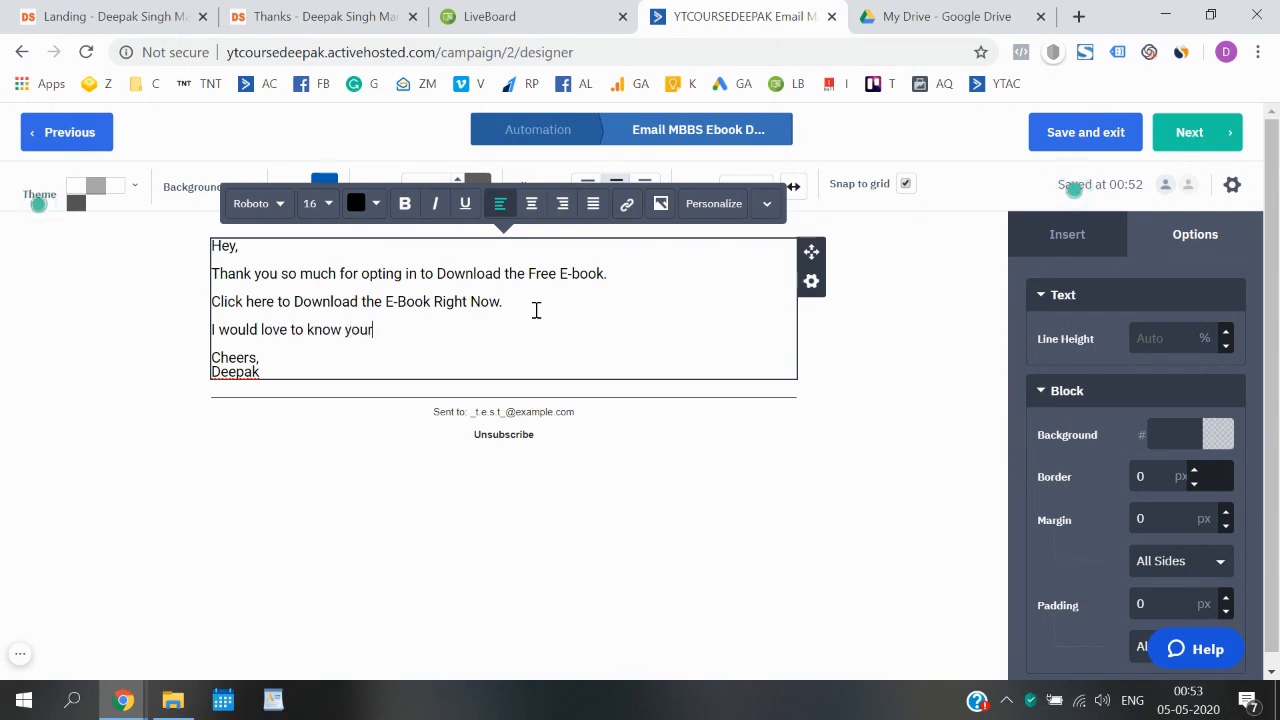
pyautogui.write(' though')
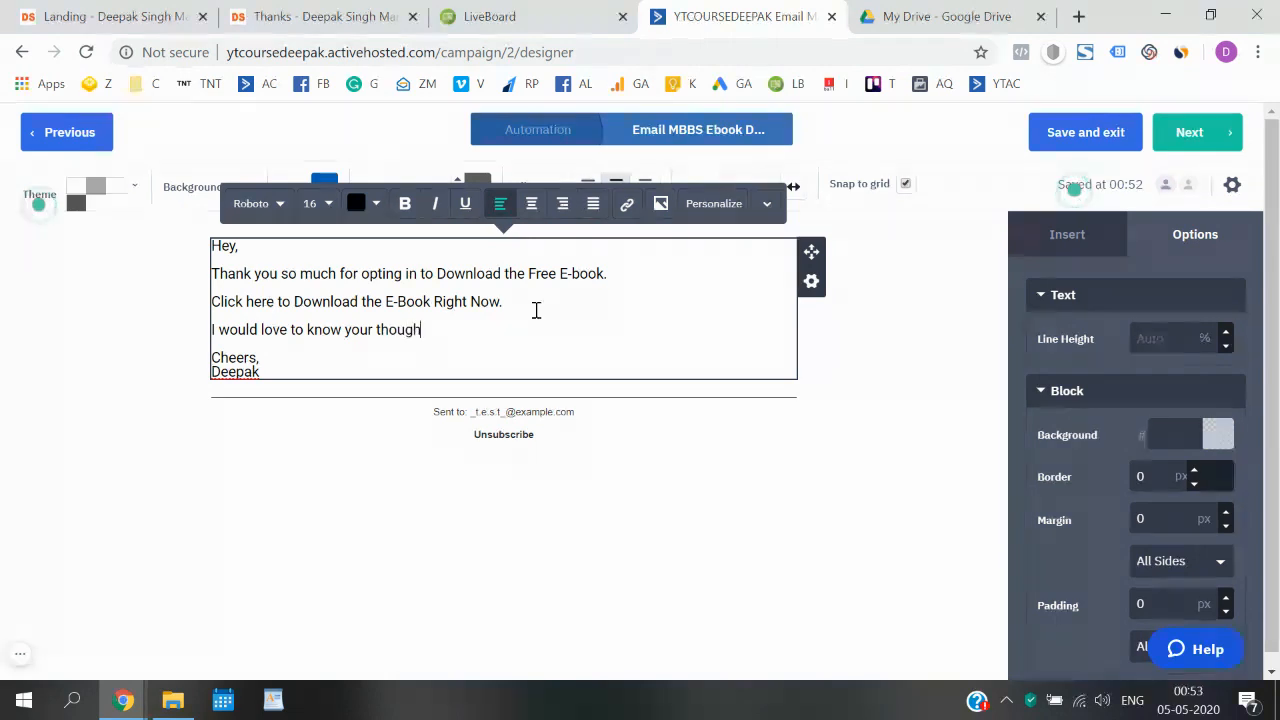
pyautogui.write('ts abhou')
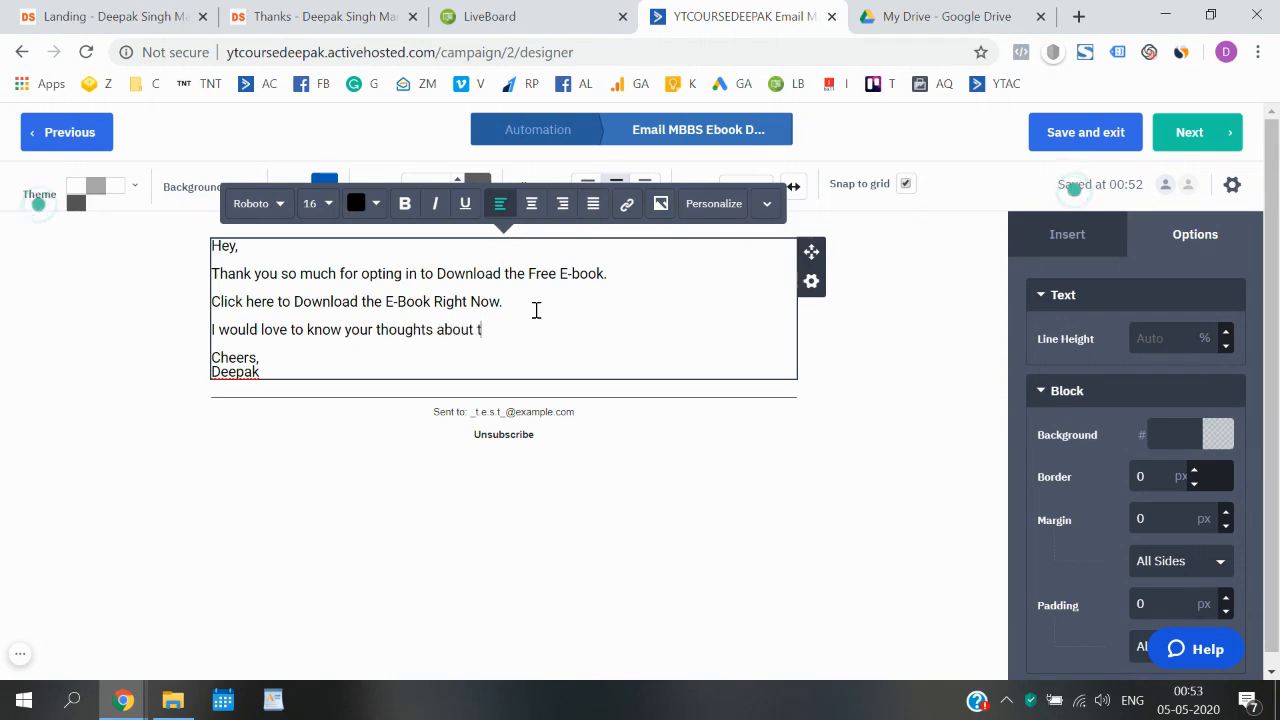
pyautogui.write('t this E-book. Just hit repl')
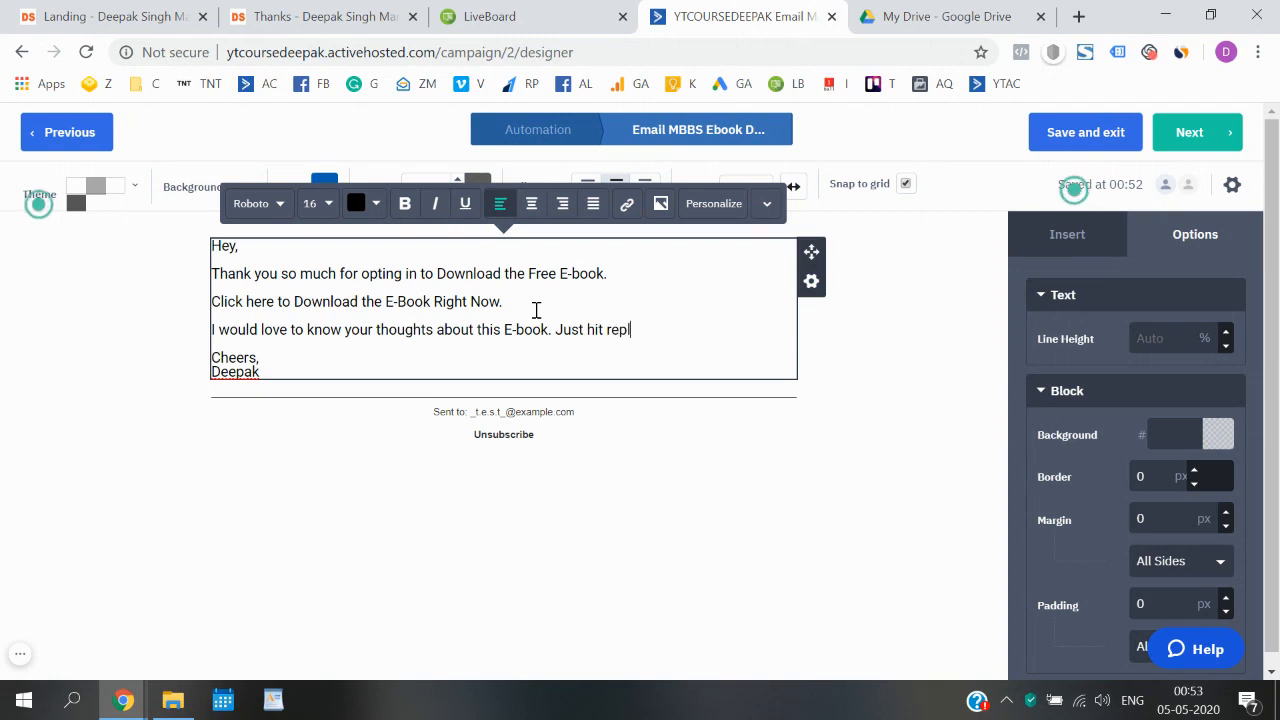
pyautogui.write('y and let ')
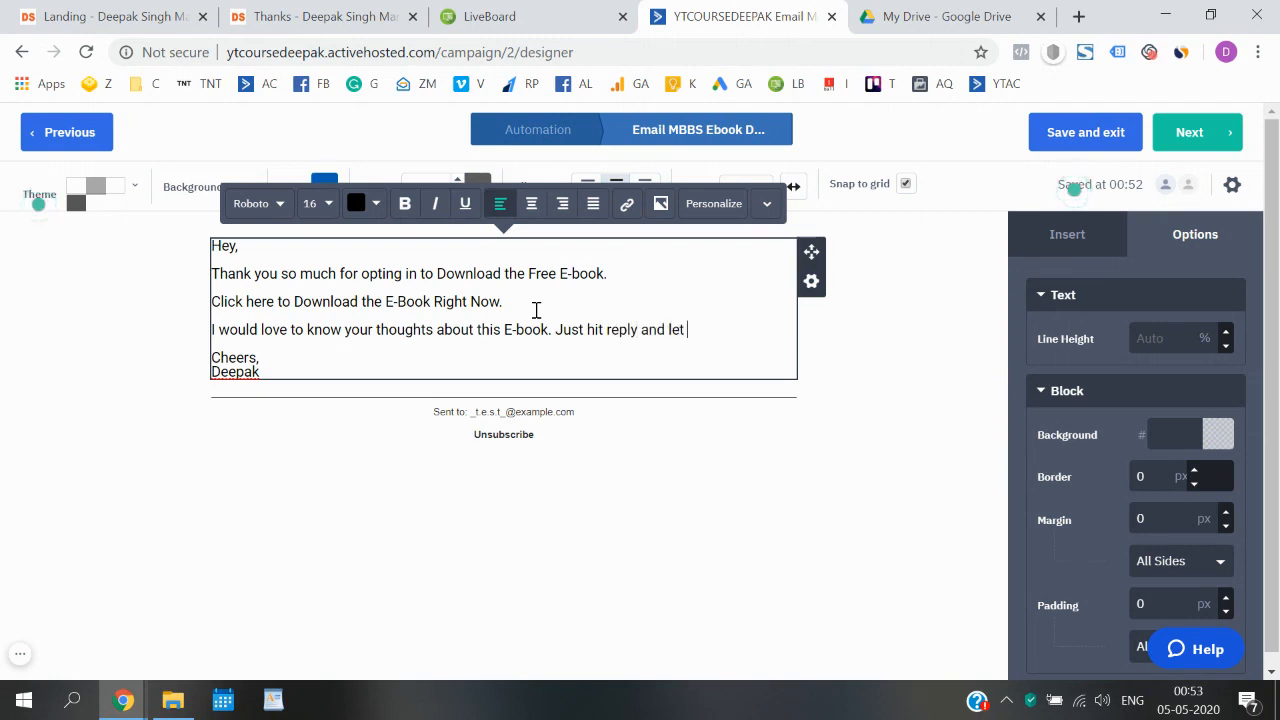
pyautogui.write('me know wh')
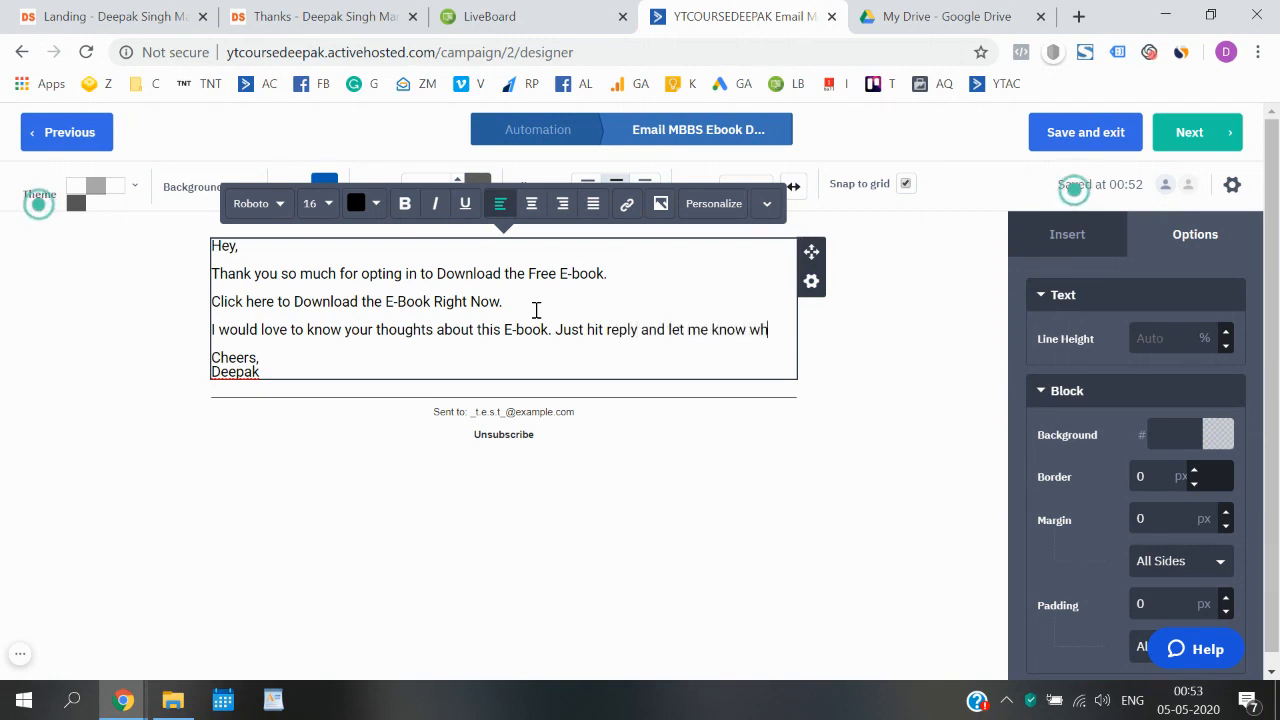
pyautogui.write('ether you ')
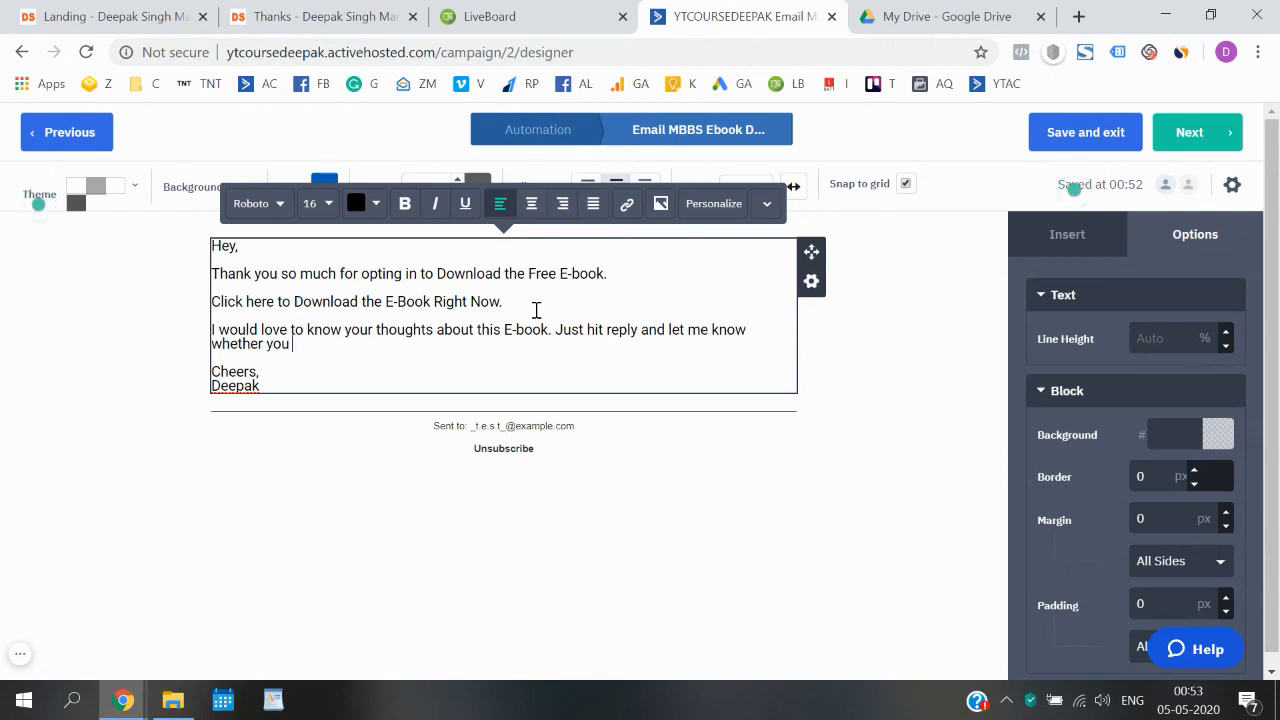
pyautogui.write('like')
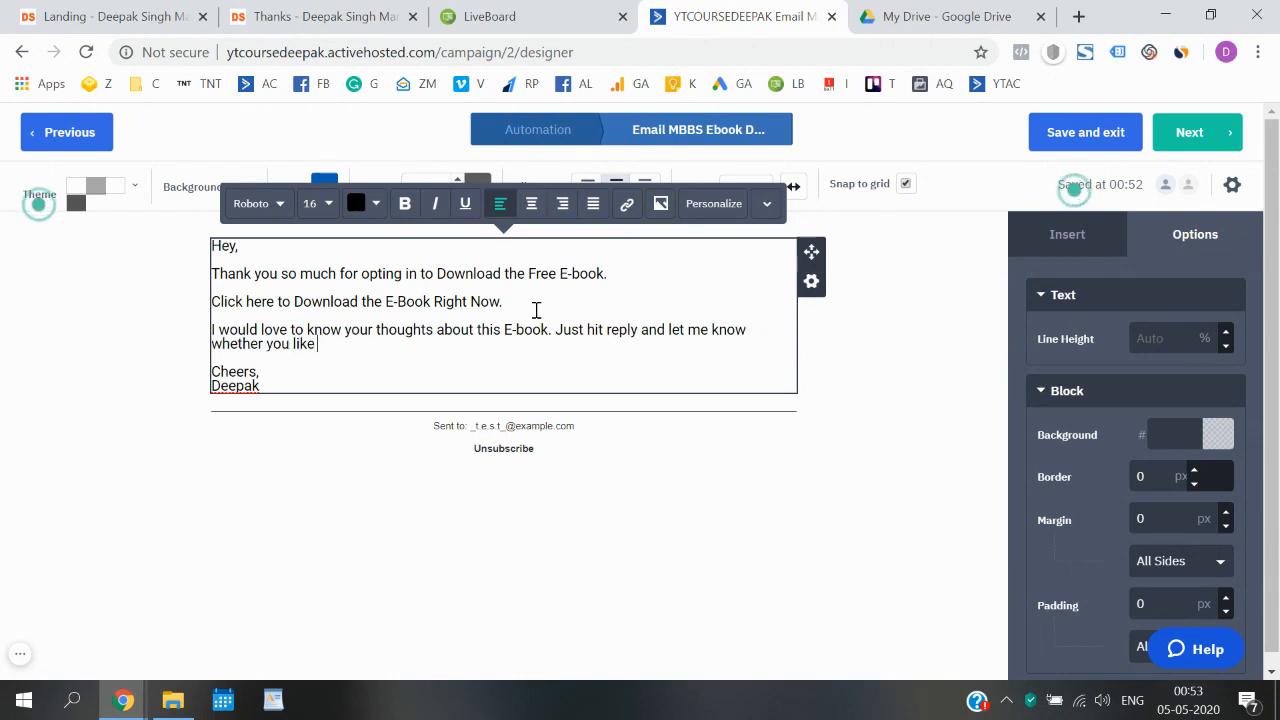
pyautogui.write(' it o')
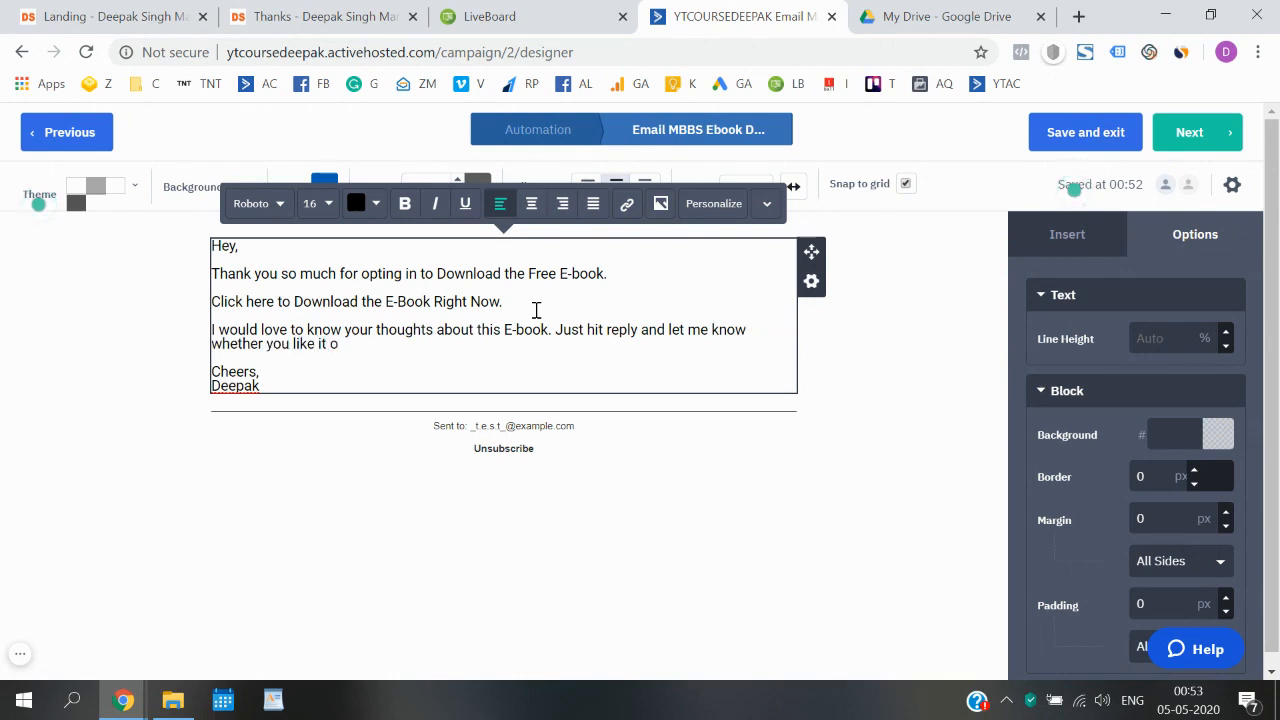
pyautogui.write('r not.')
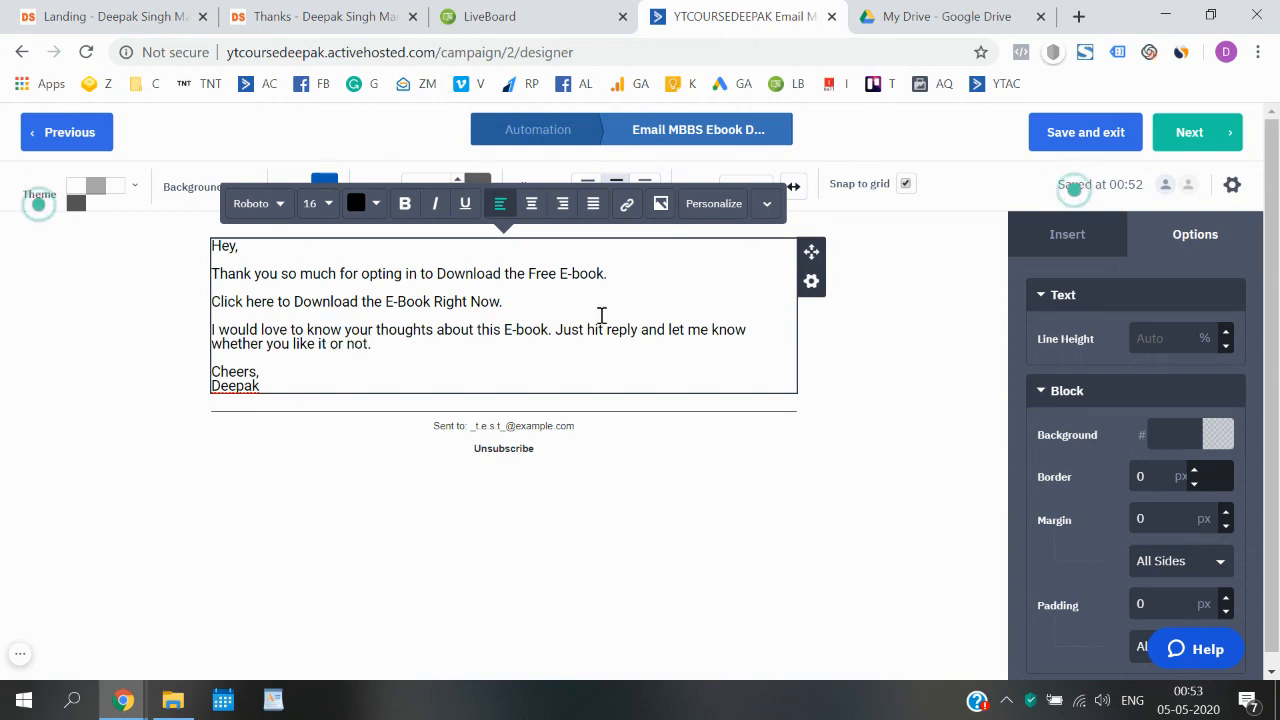
# - Switch to My Drive in Google Drive and dismiss the completed-upload notification
pyautogui.click(956, 12)
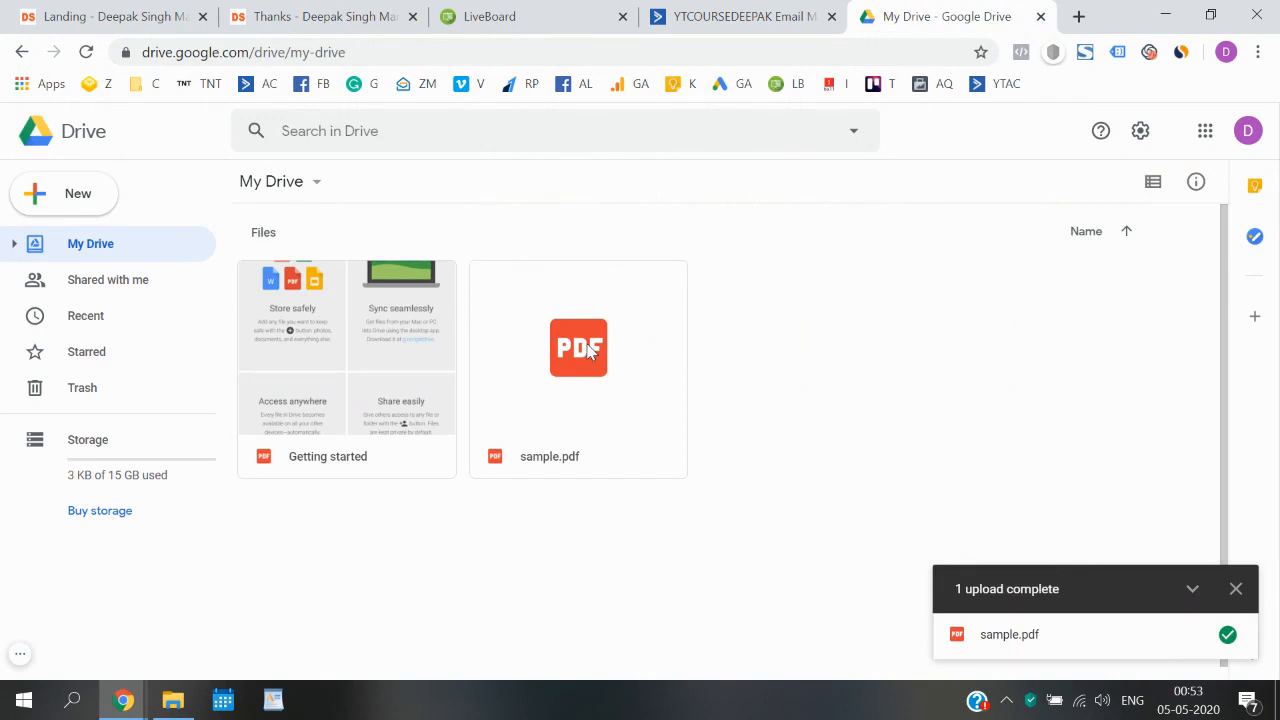
pyautogui.click(1236, 589)
pyautogui.click(645, 378)
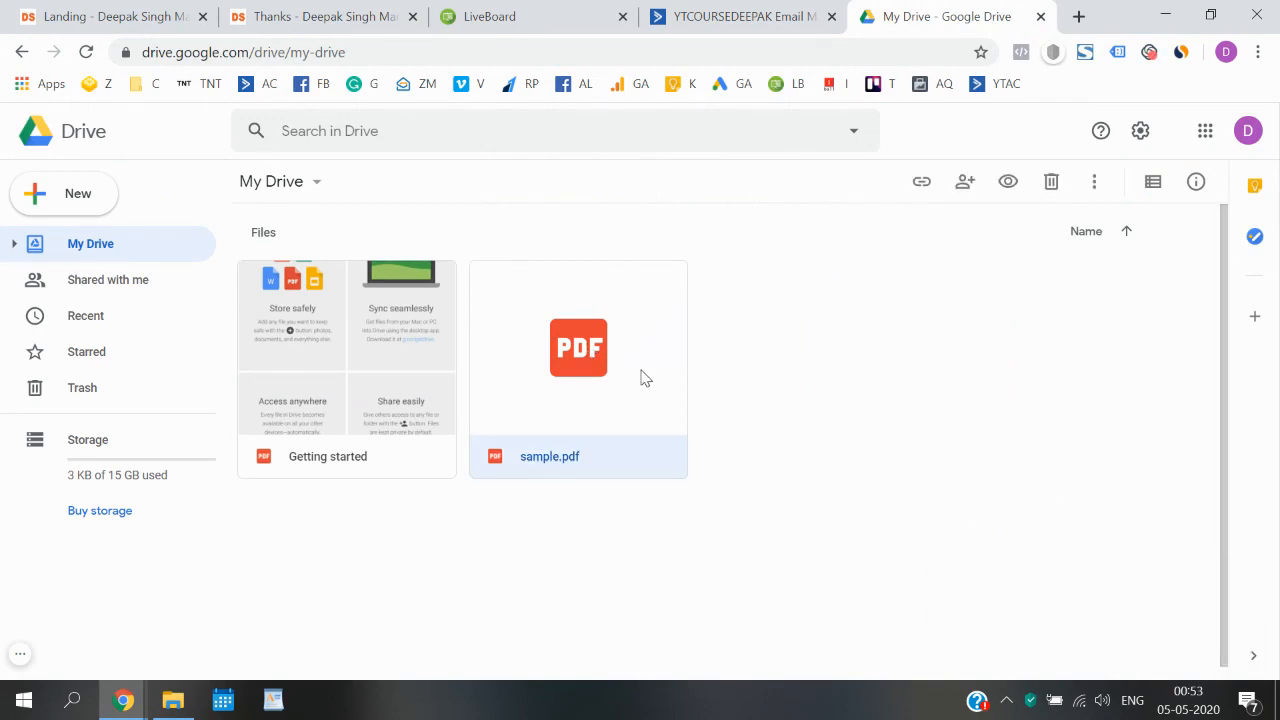
pyautogui.doubleClick(645, 378)
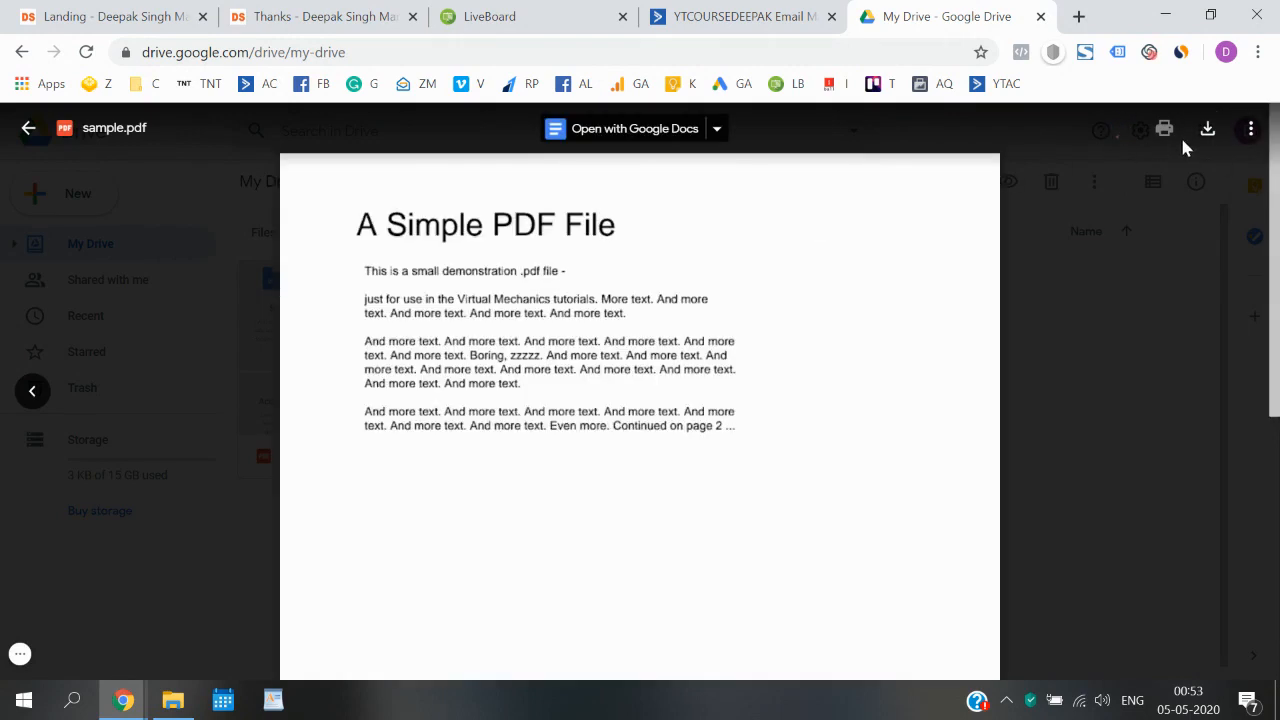
pyautogui.click(1249, 130)
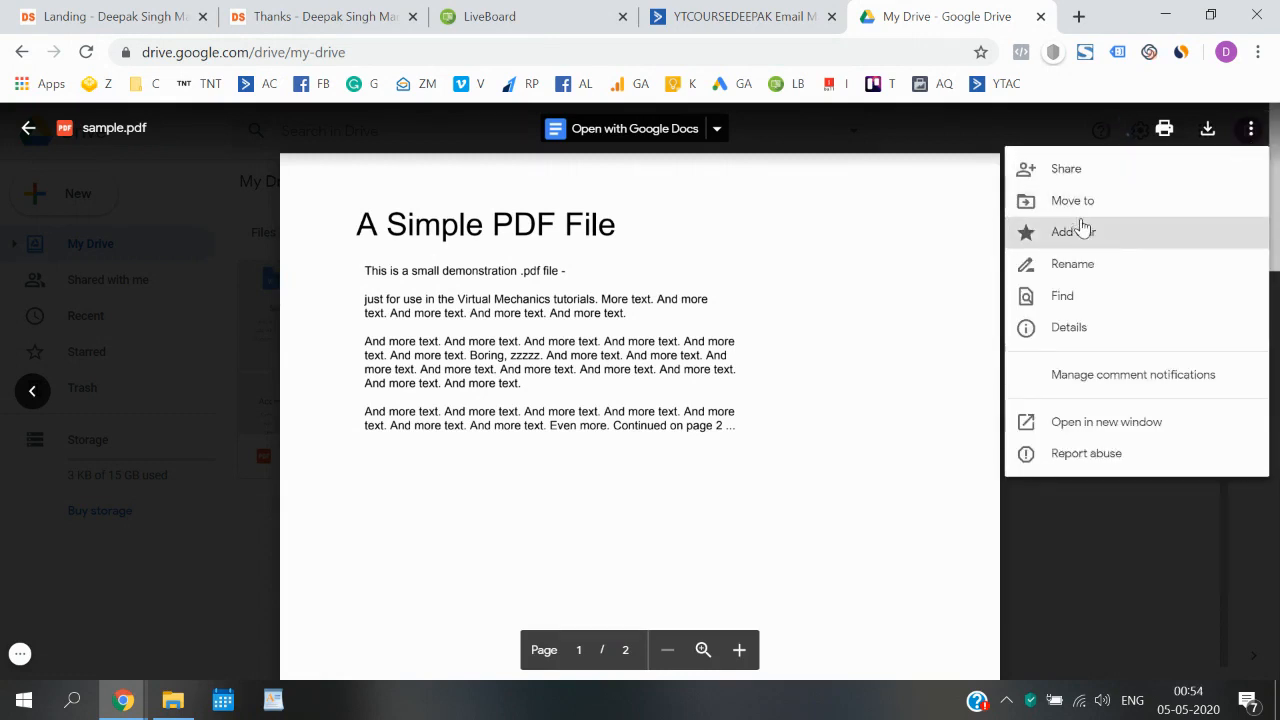
pyautogui.click(786, 309)
pyautogui.click(1064, 428)
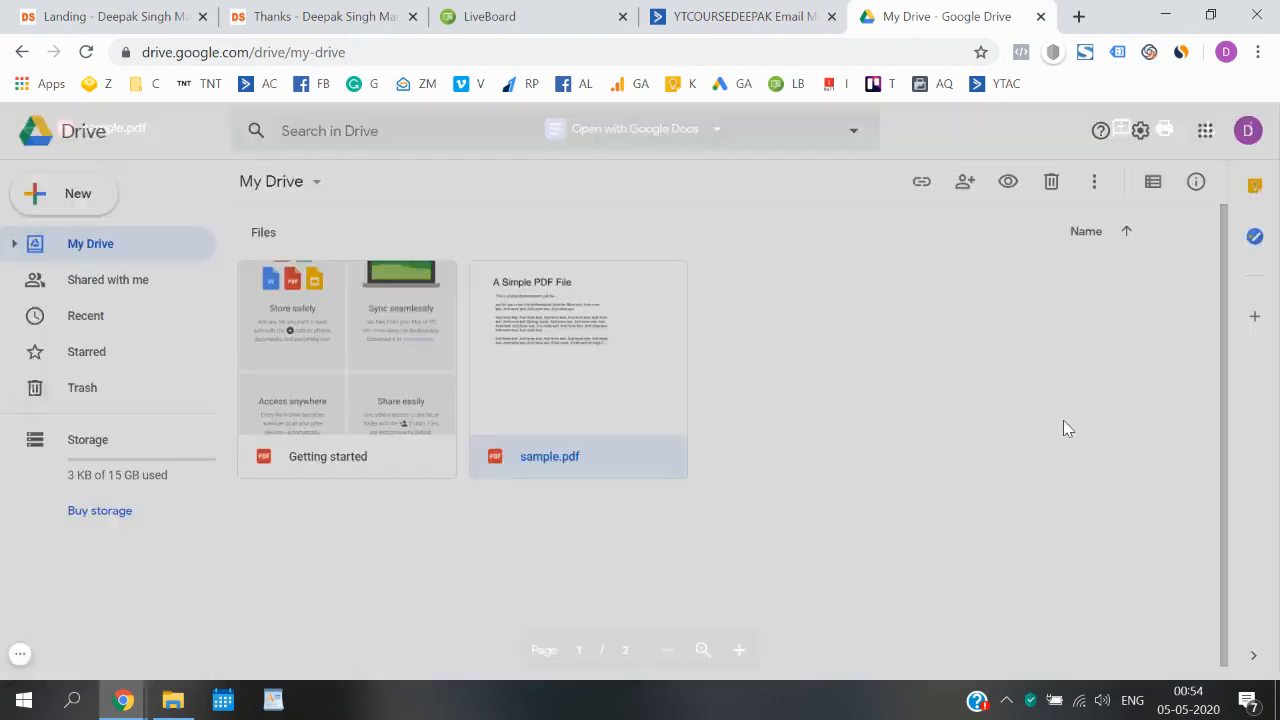
# - Open sample.pdf and get its shareable link, turning on link sharing so anyone with the link can view
pyautogui.doubleClick(560, 353)
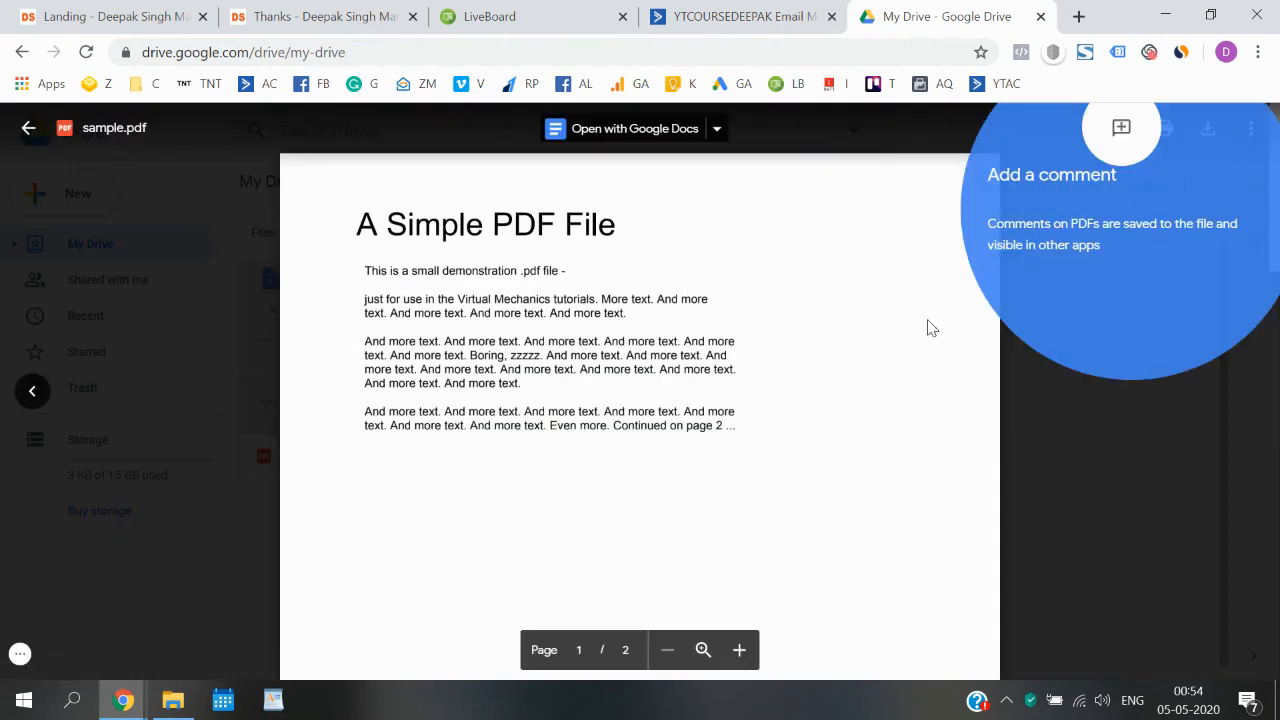
pyautogui.click(851, 360)
pyautogui.click(1251, 136)
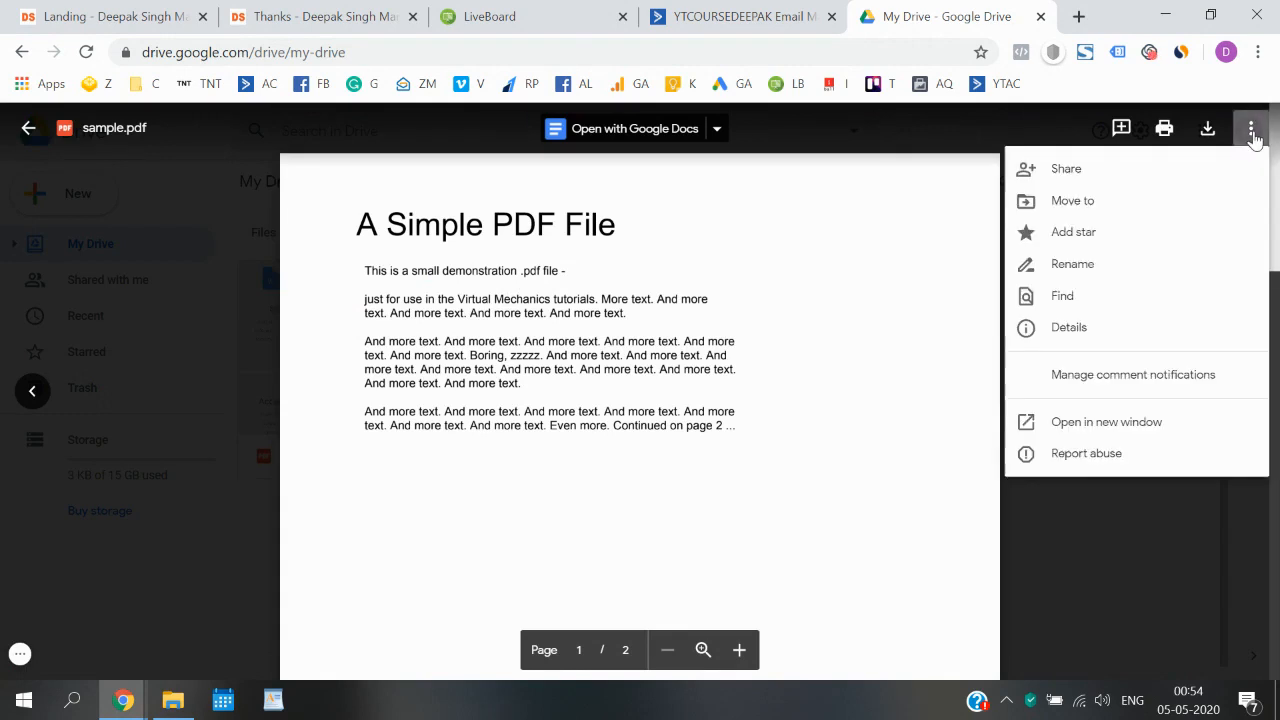
pyautogui.click(1110, 172)
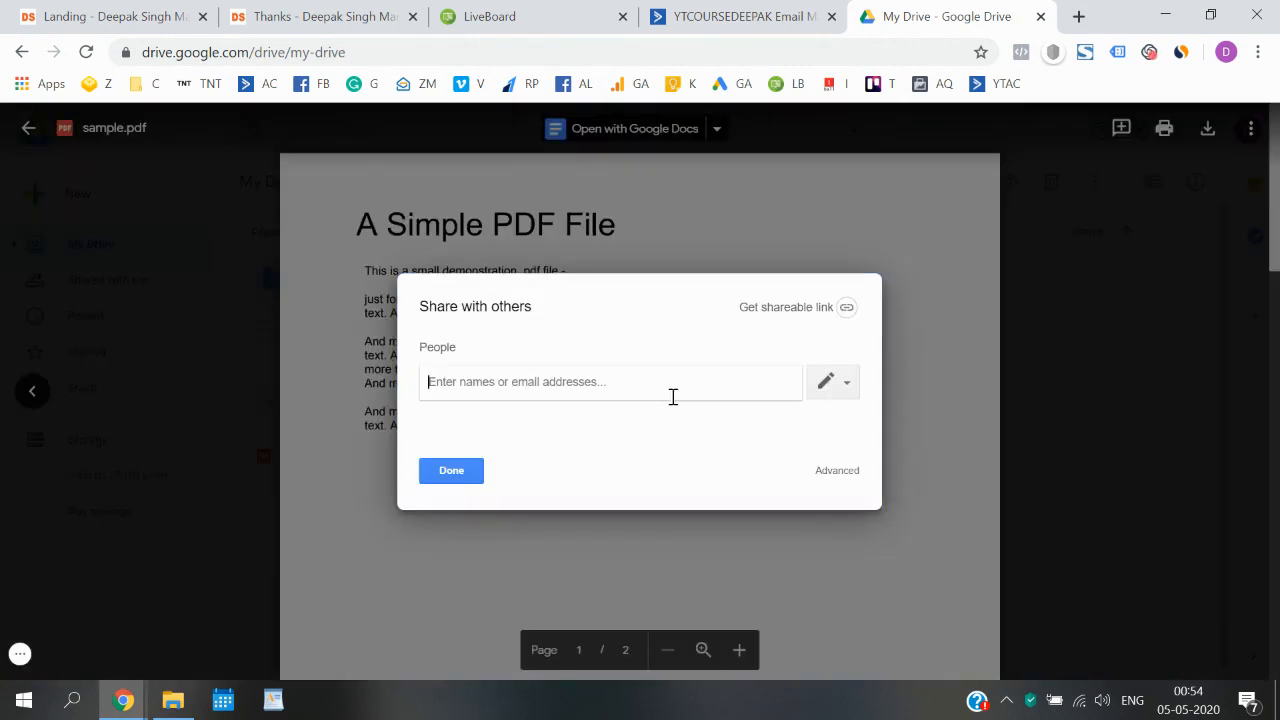
pyautogui.click(855, 308)
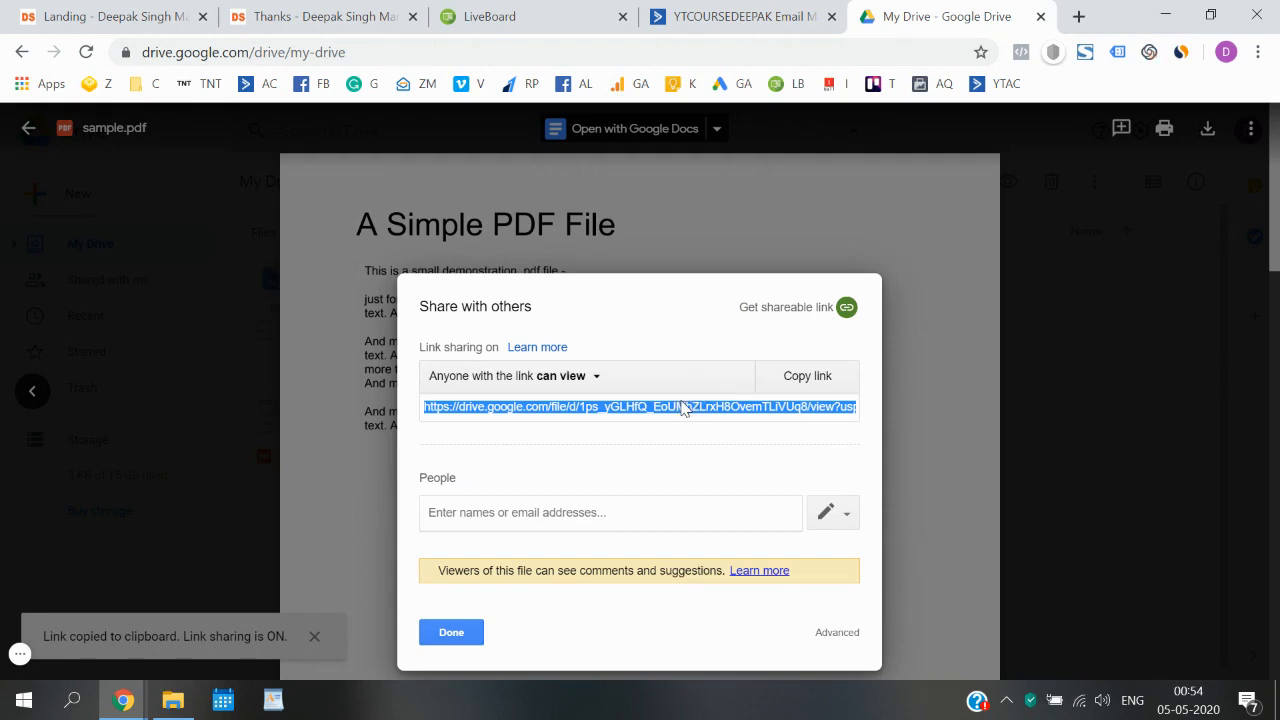
# - Back in ActiveCampaign, link "Click here to Download the E-Book Right Now." to the copied Drive URL and continue to the campaign summary
pyautogui.click(688, 12)
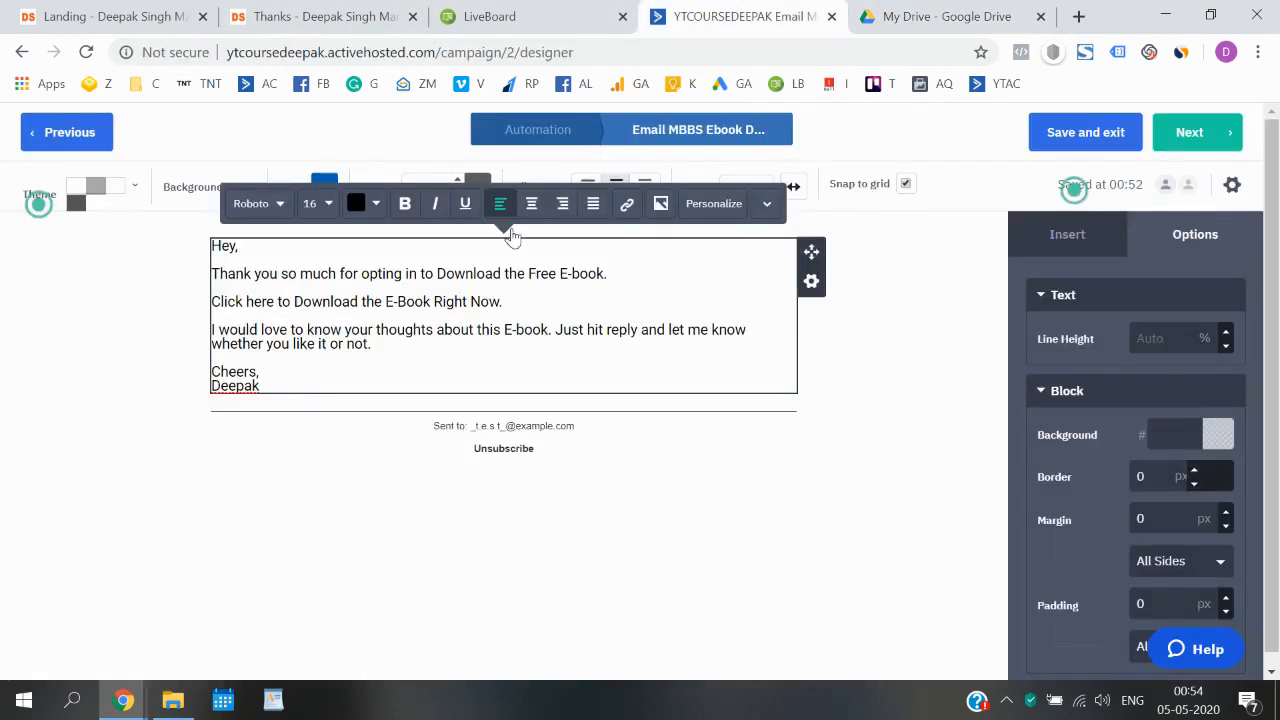
pyautogui.moveTo(506, 302); pyautogui.dragTo(214, 304)
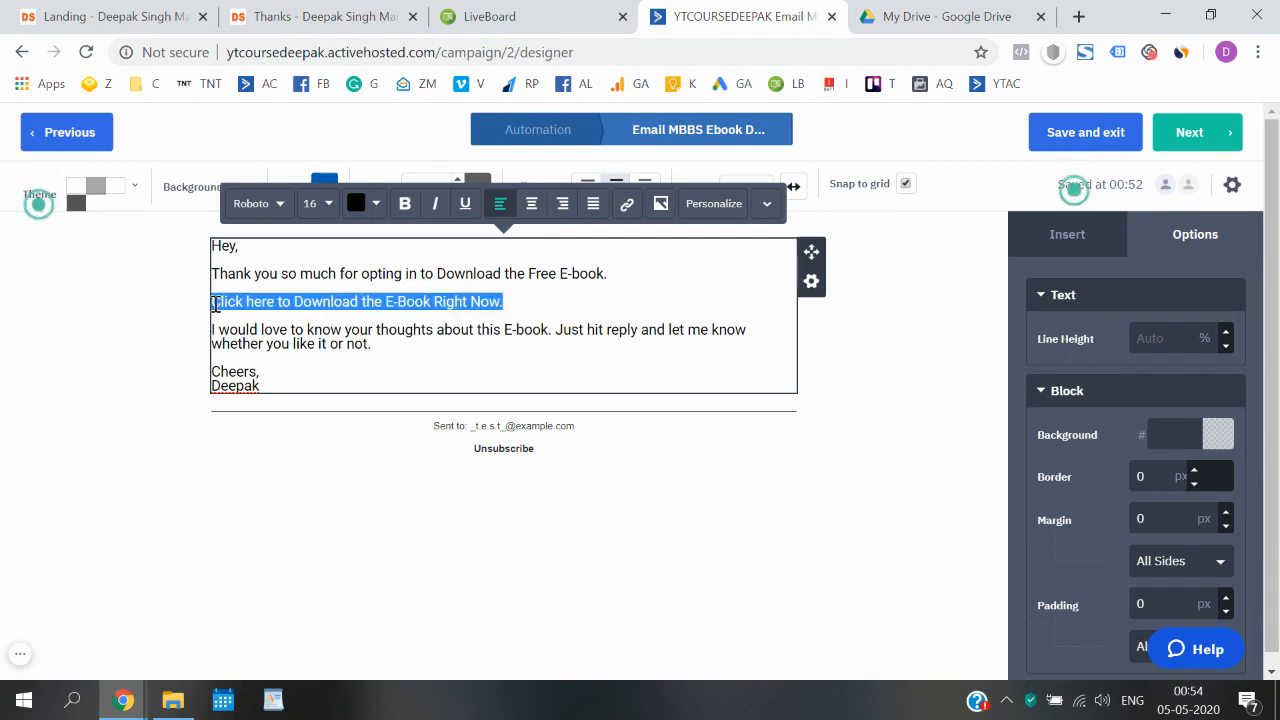
pyautogui.click(628, 210)
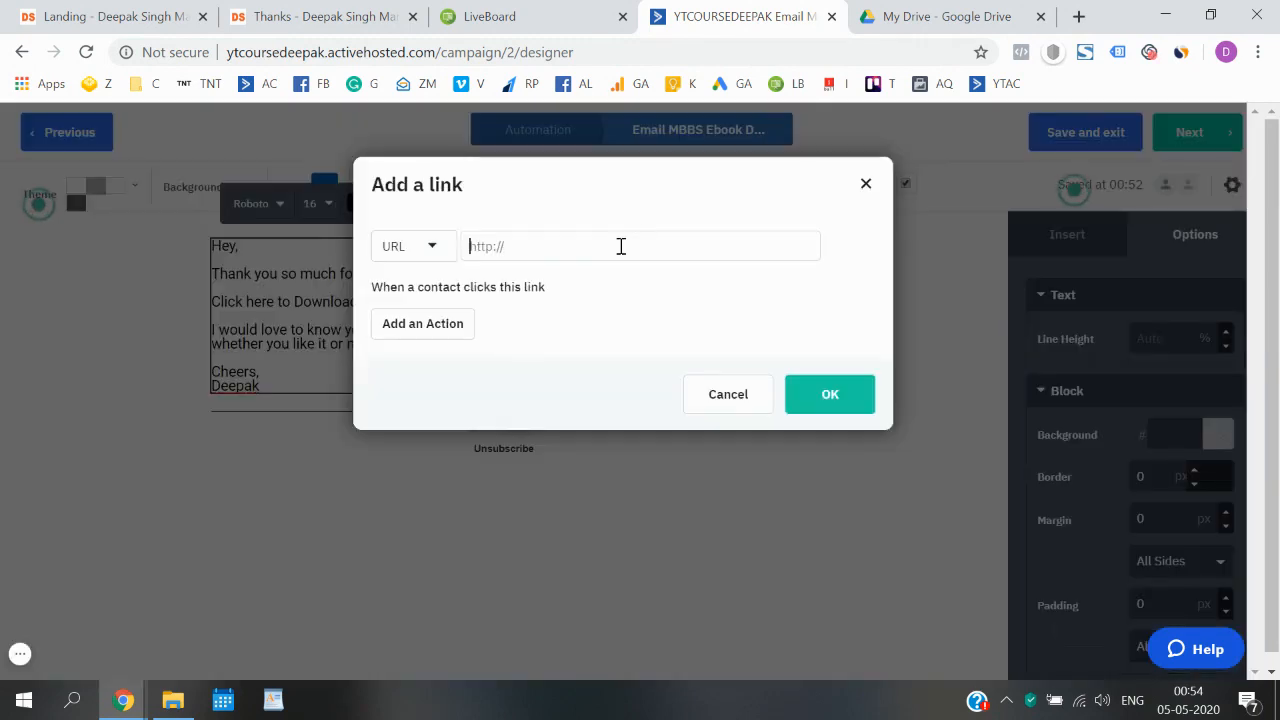
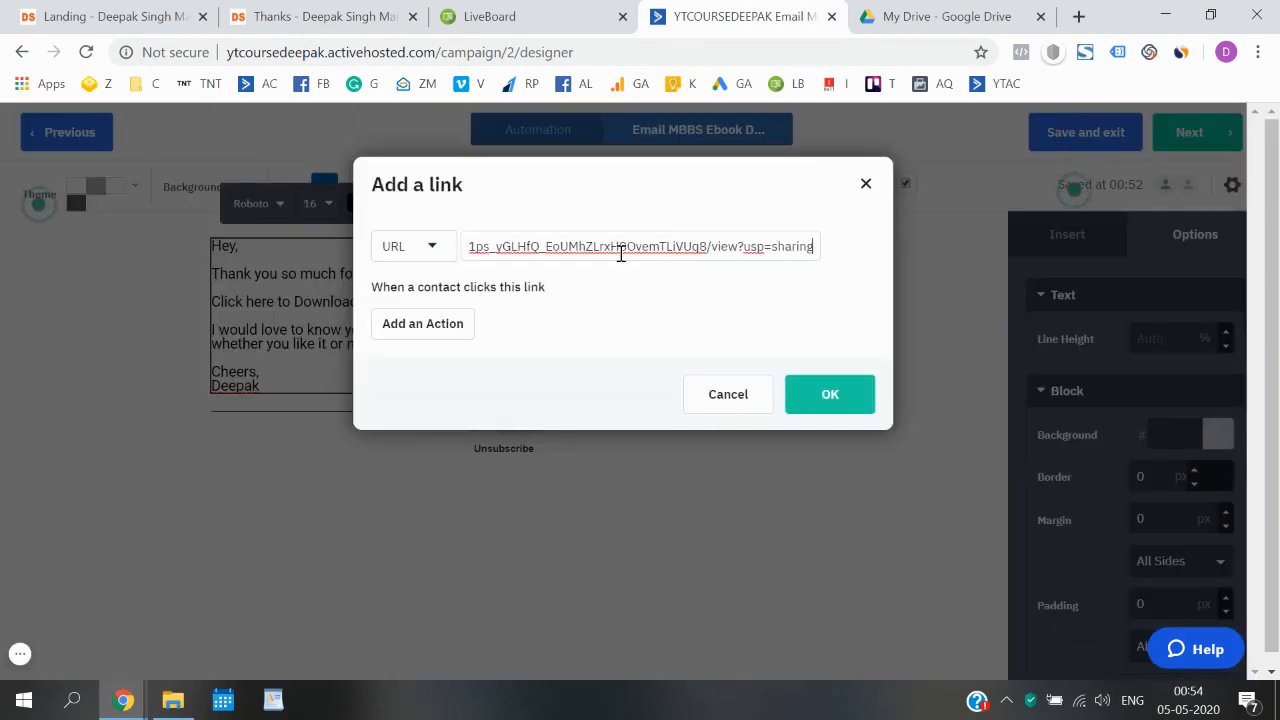
pyautogui.click(826, 389)
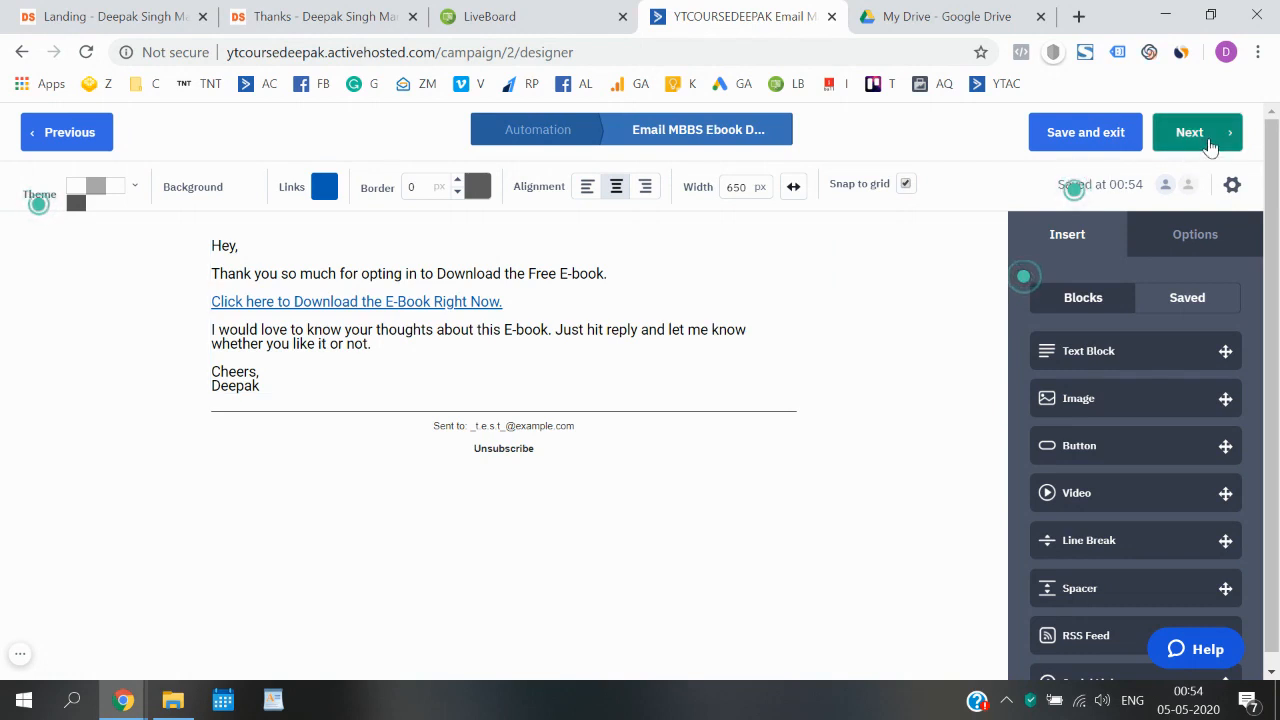
pyautogui.click(1210, 143)
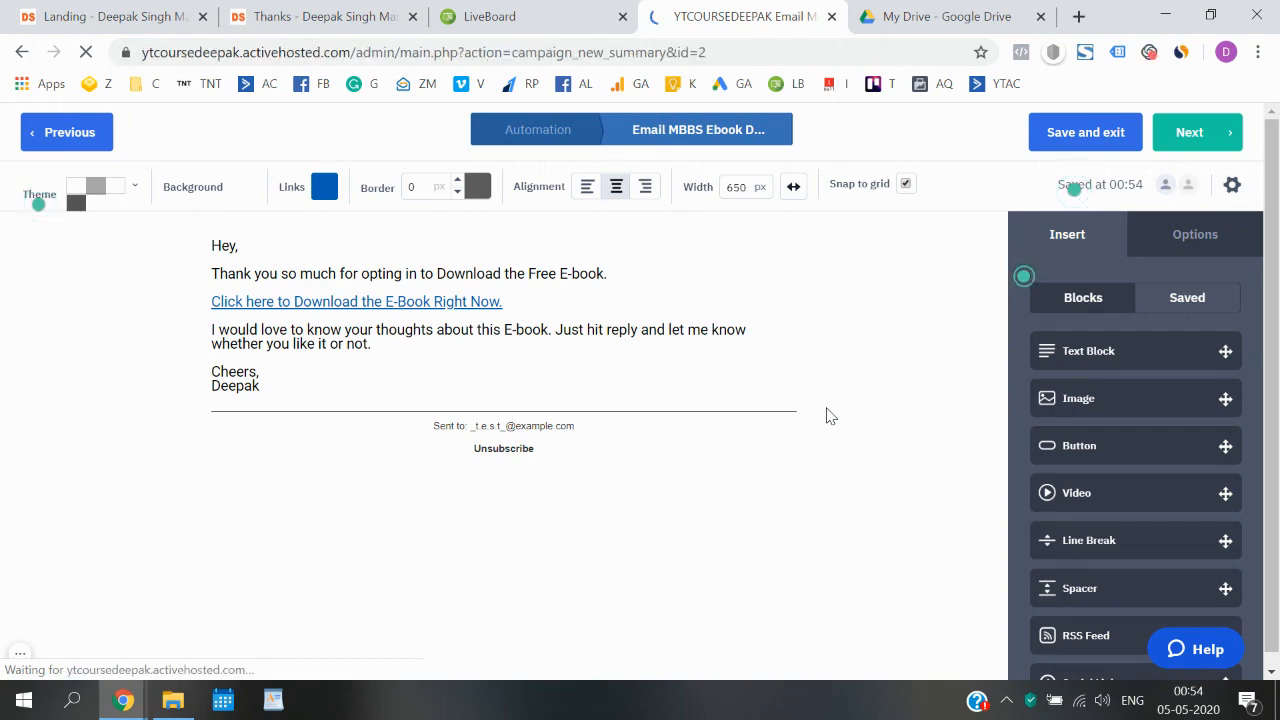
# - Review the campaign summary, focusing on the Spam Check issues and the sender's email address
pyautogui.scroll(-1, 827, 416)
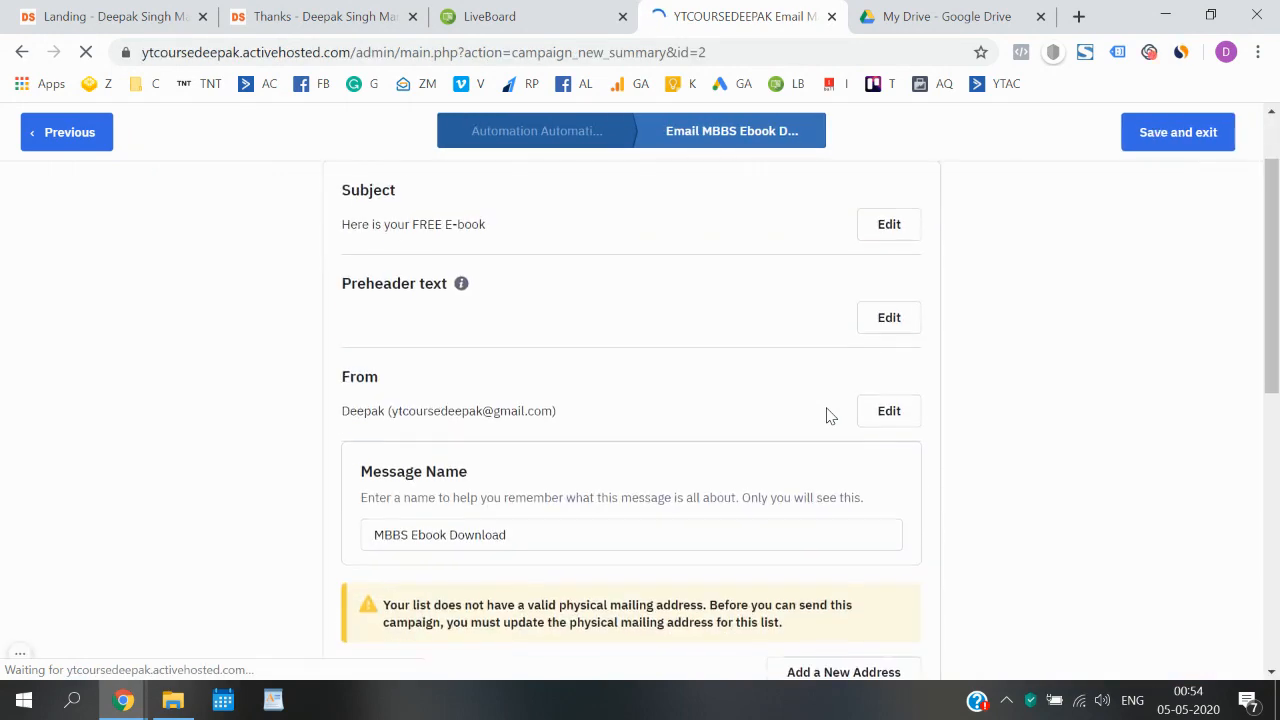
pyautogui.scroll(-3, 827, 416)
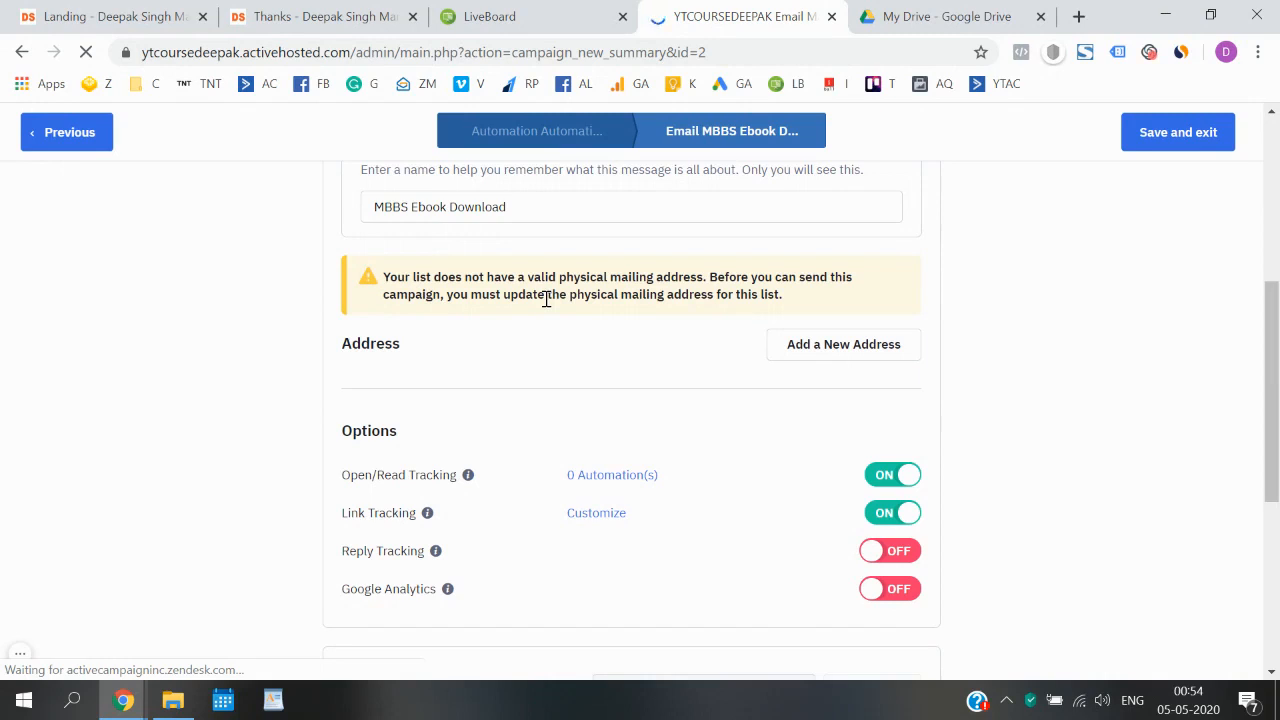
pyautogui.scroll(-4, 546, 298)
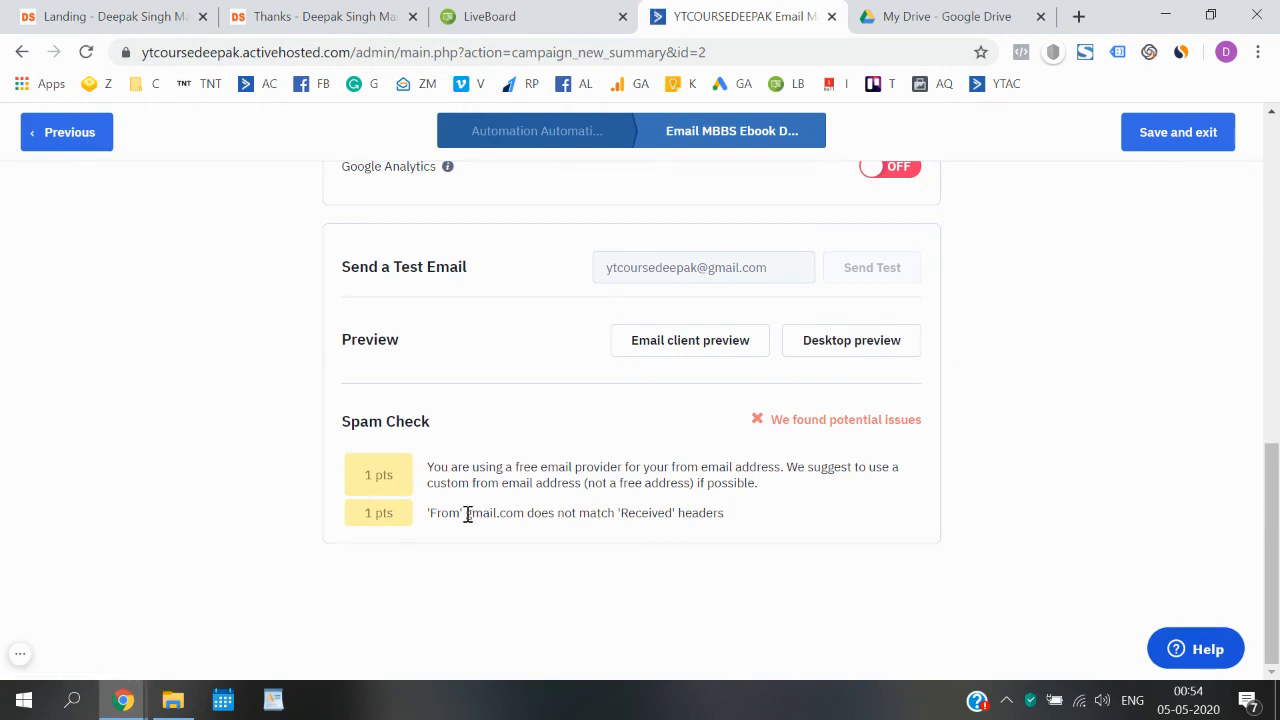
pyautogui.moveTo(467, 513); pyautogui.dragTo(524, 513)
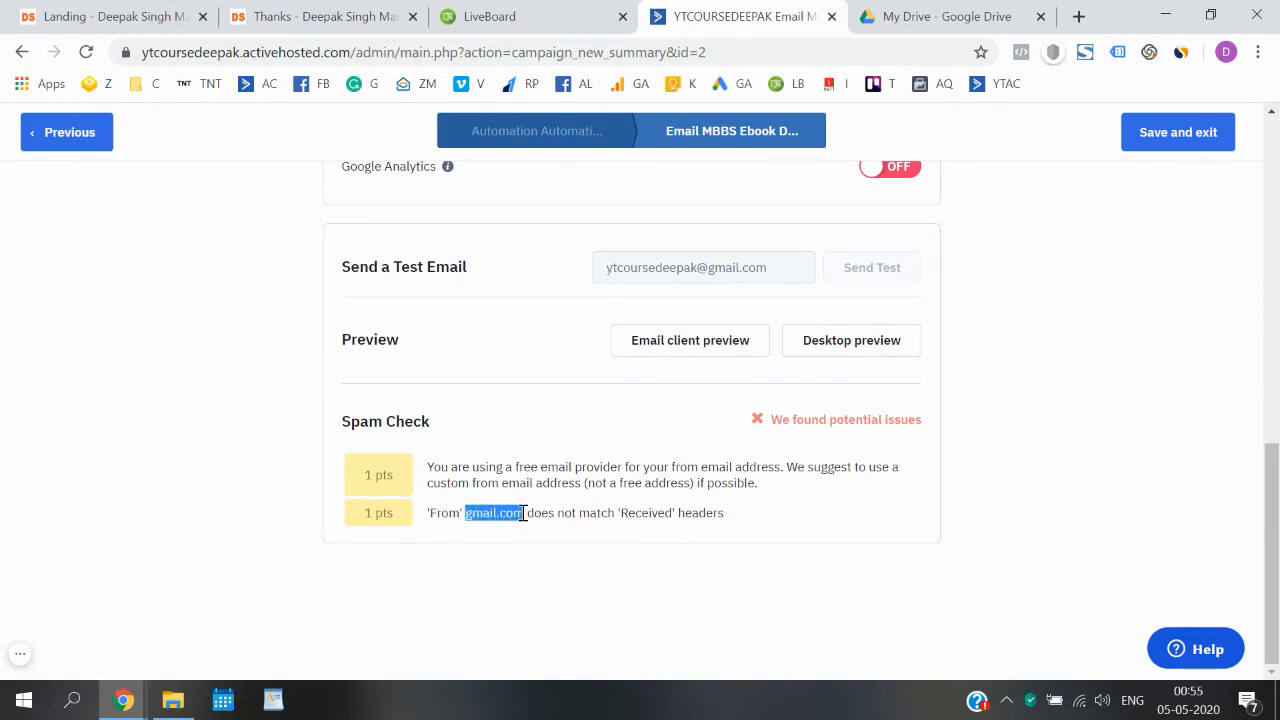
pyautogui.moveTo(472, 466); pyautogui.dragTo(668, 470)
pyautogui.click(673, 472)
pyautogui.scroll(10, 671, 478)
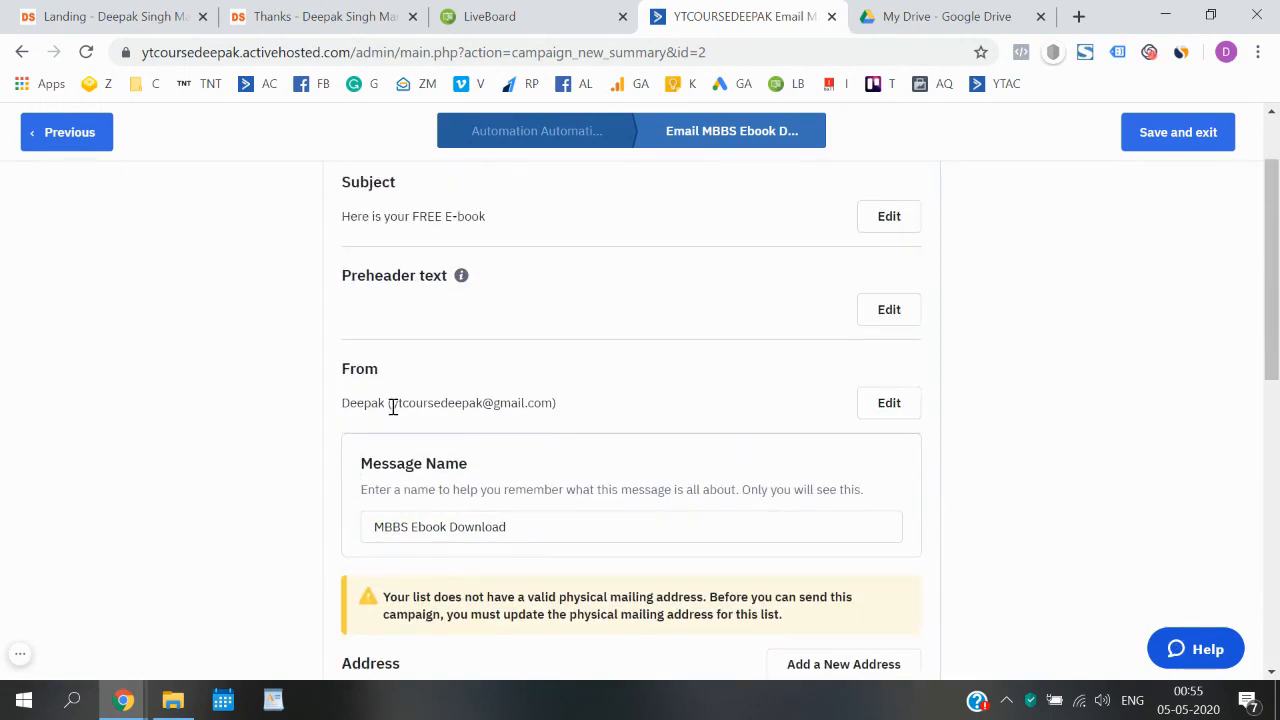
pyautogui.moveTo(392, 405); pyautogui.dragTo(551, 405)
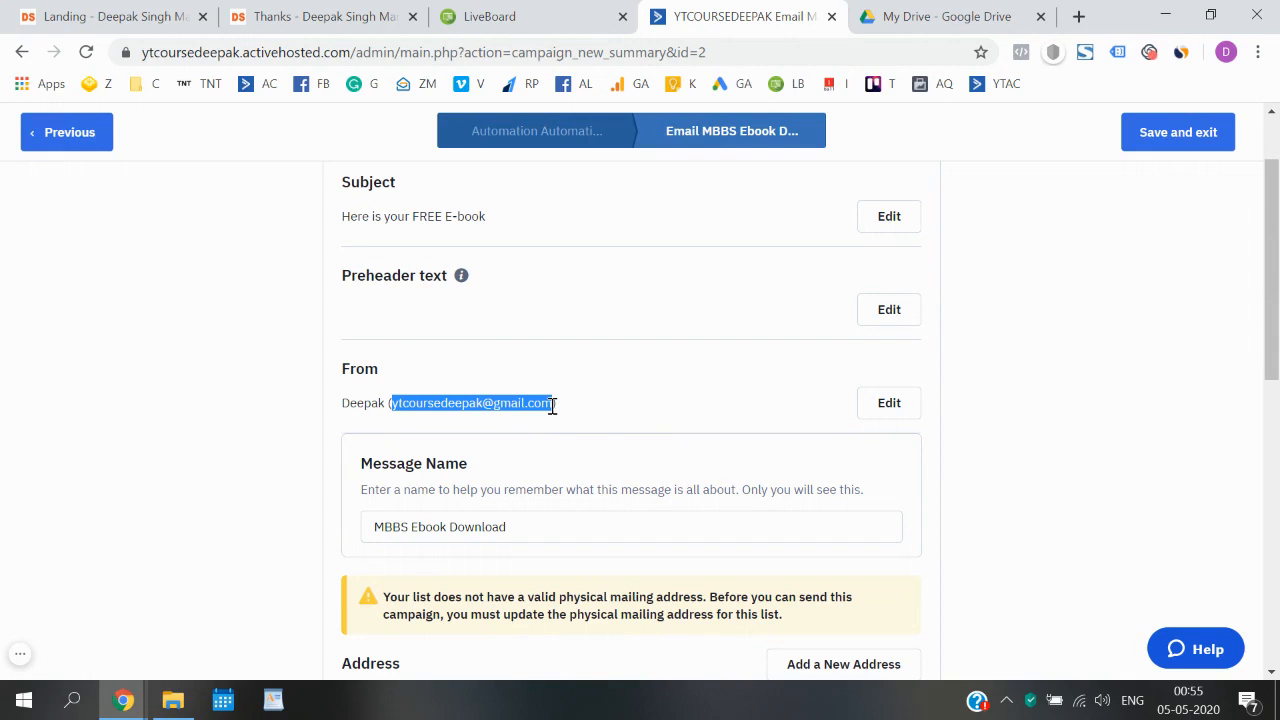
pyautogui.click(718, 410)
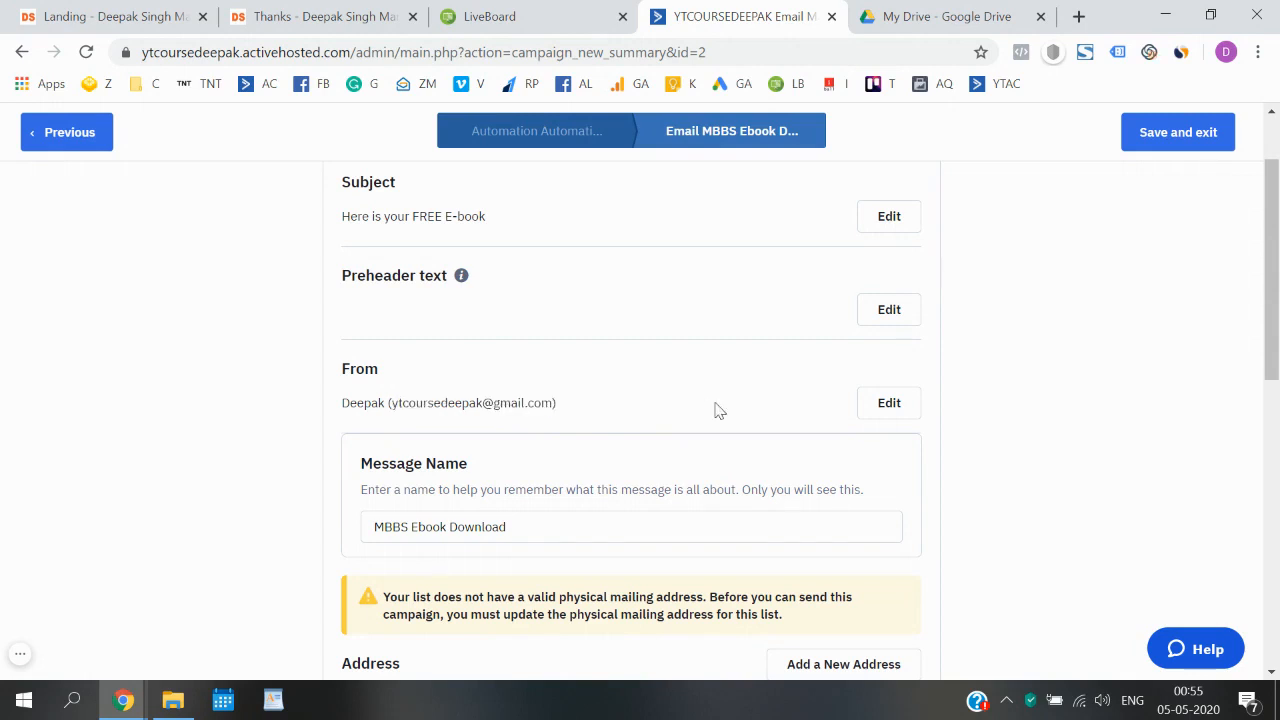
# - Change the campaign's From email to the sender's thinknthrive.in address and close the settings
pyautogui.click(880, 410)
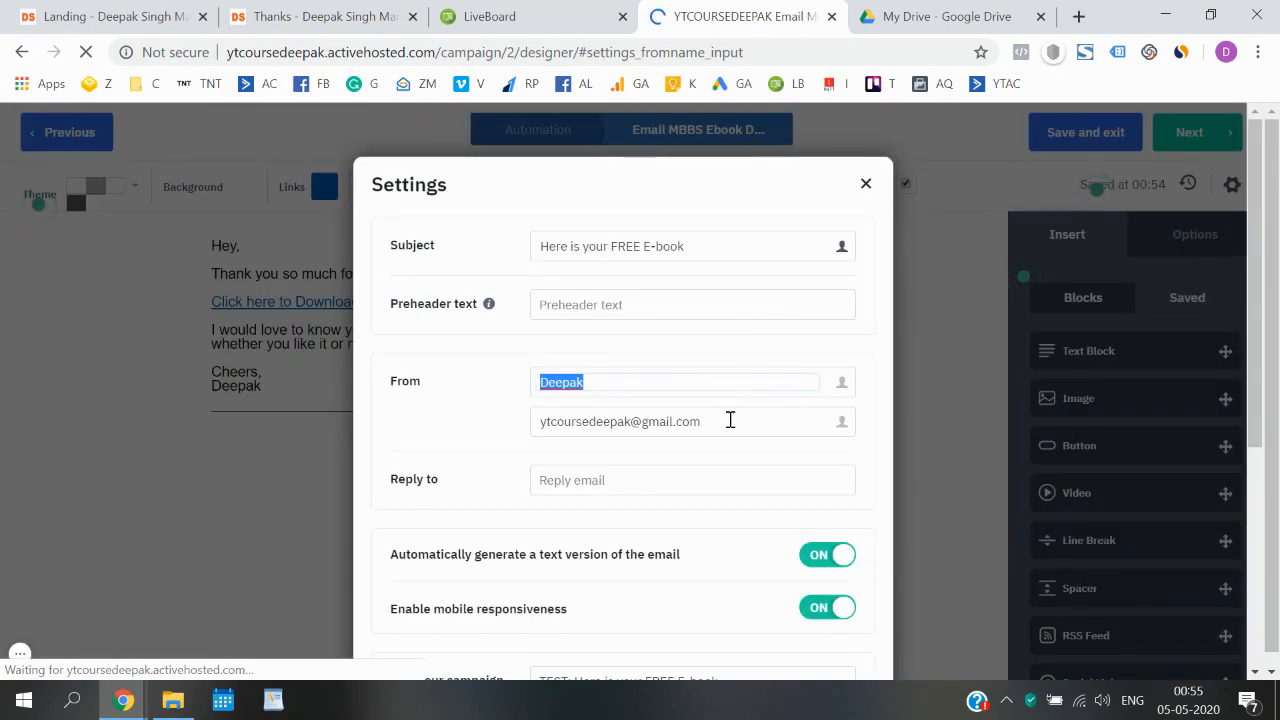
pyautogui.tripleClick(729, 420)
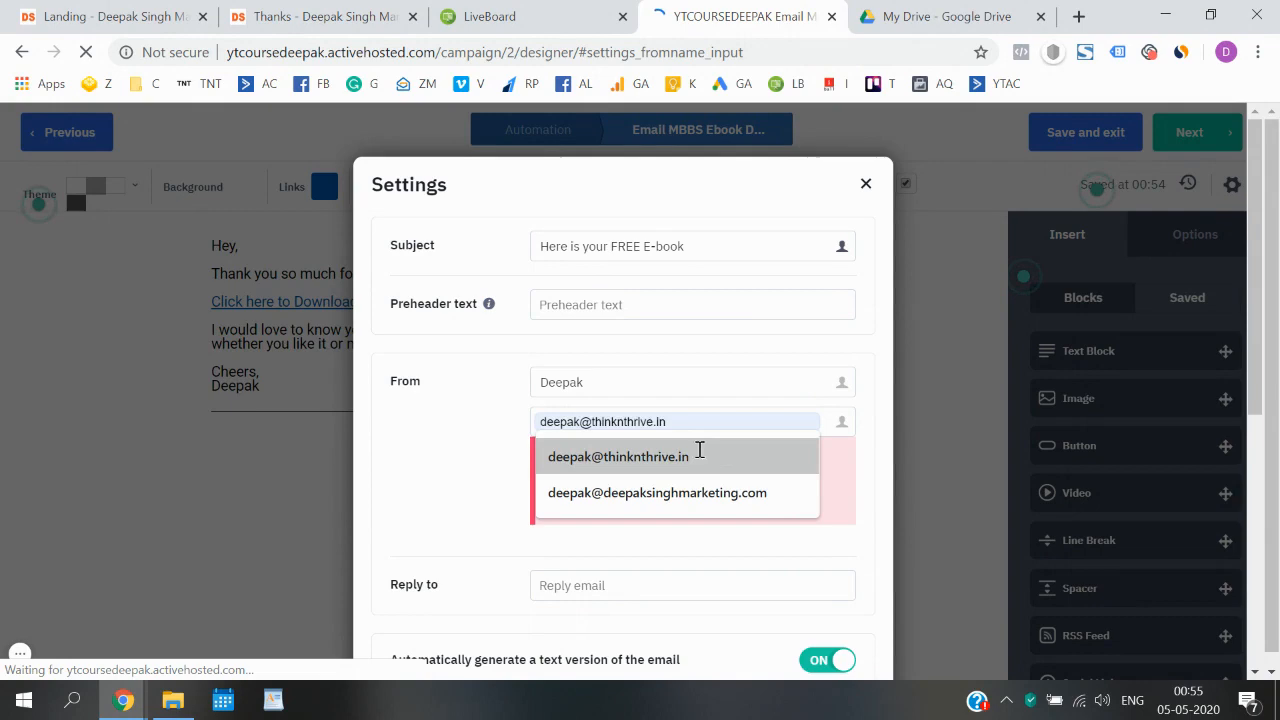
pyautogui.click(700, 454)
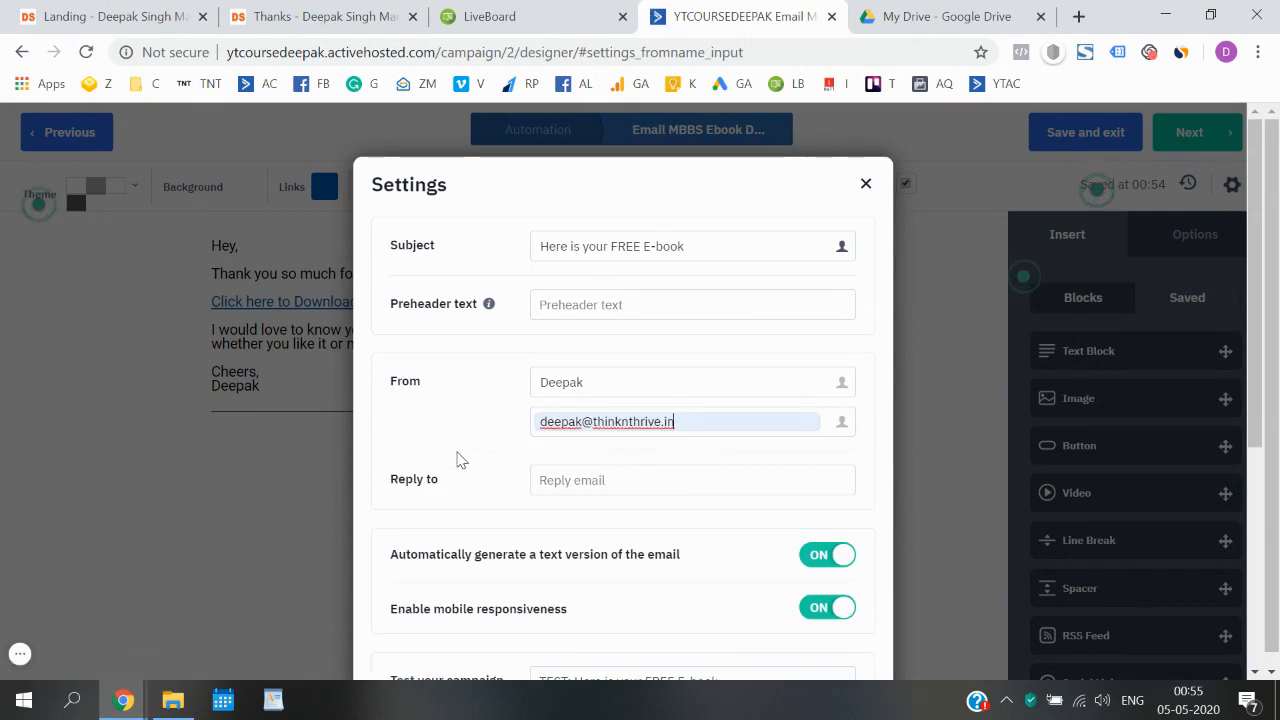
pyautogui.scroll(-4, 473, 444)
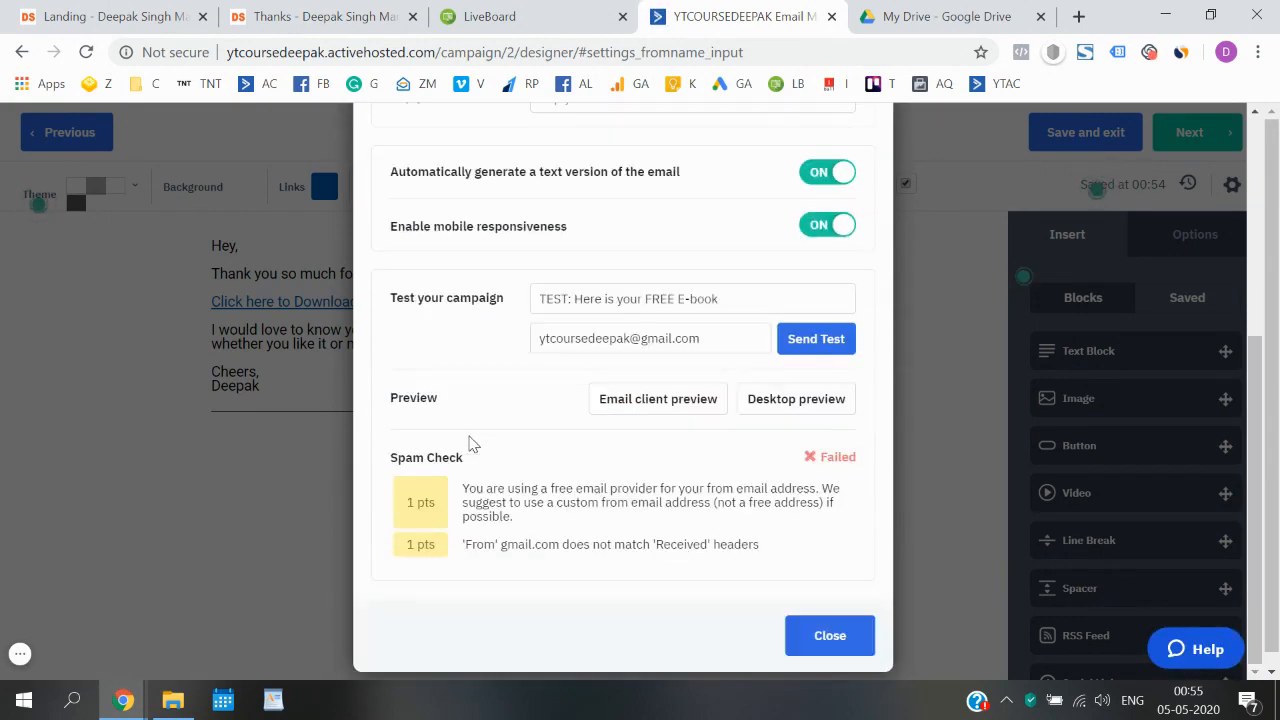
pyautogui.click(829, 636)
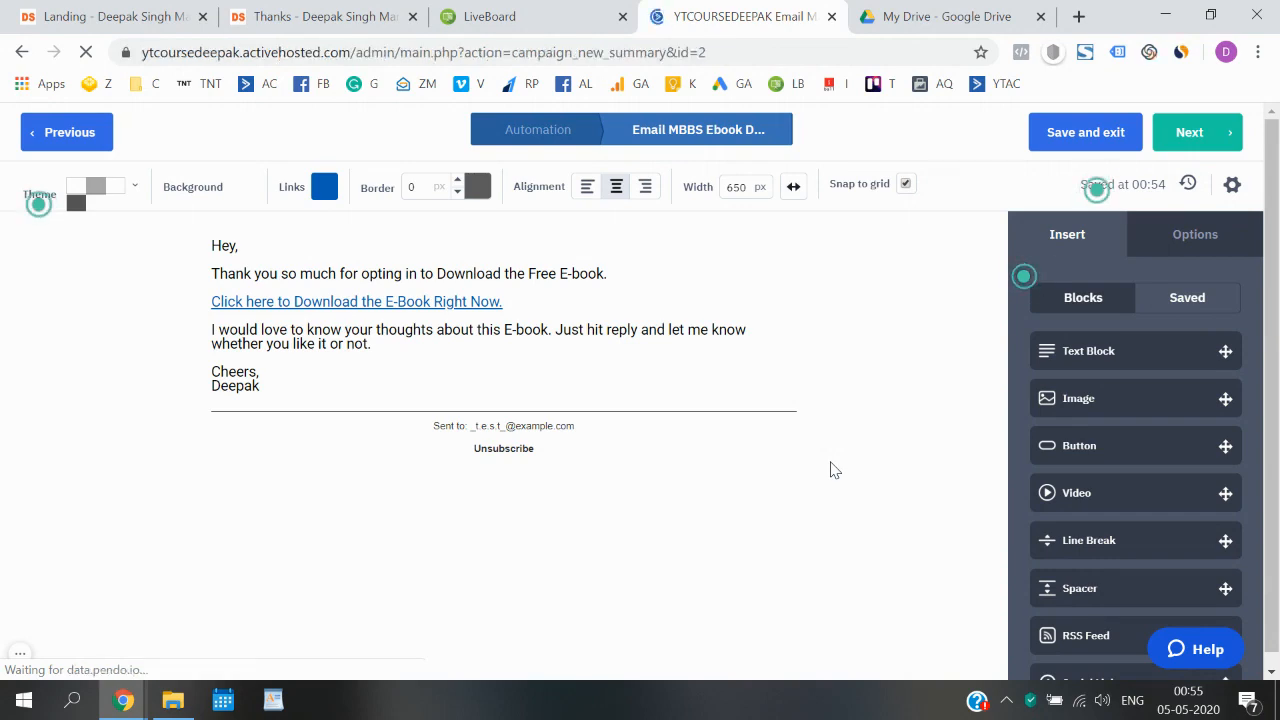
# - Review the updated campaign summary, including the Spam Check, the physical mailing address notice and the From details
pyautogui.scroll(-8, 835, 470)
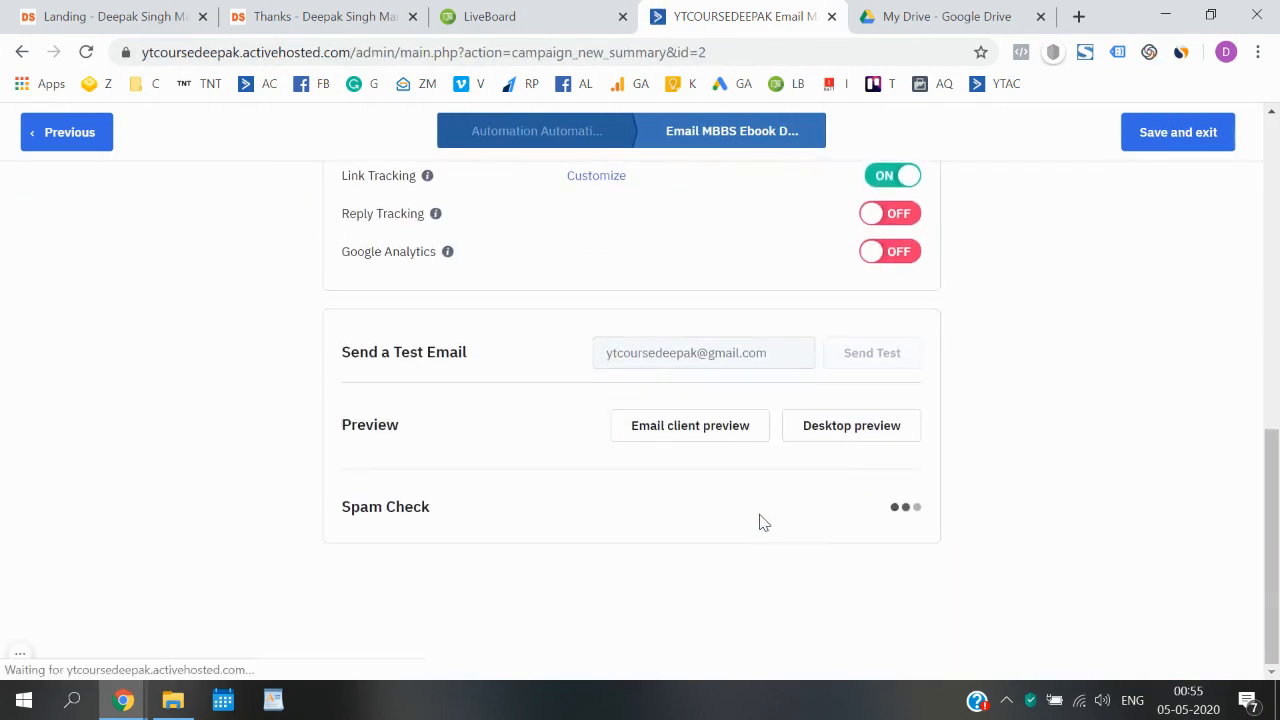
pyautogui.scroll(4, 901, 507)
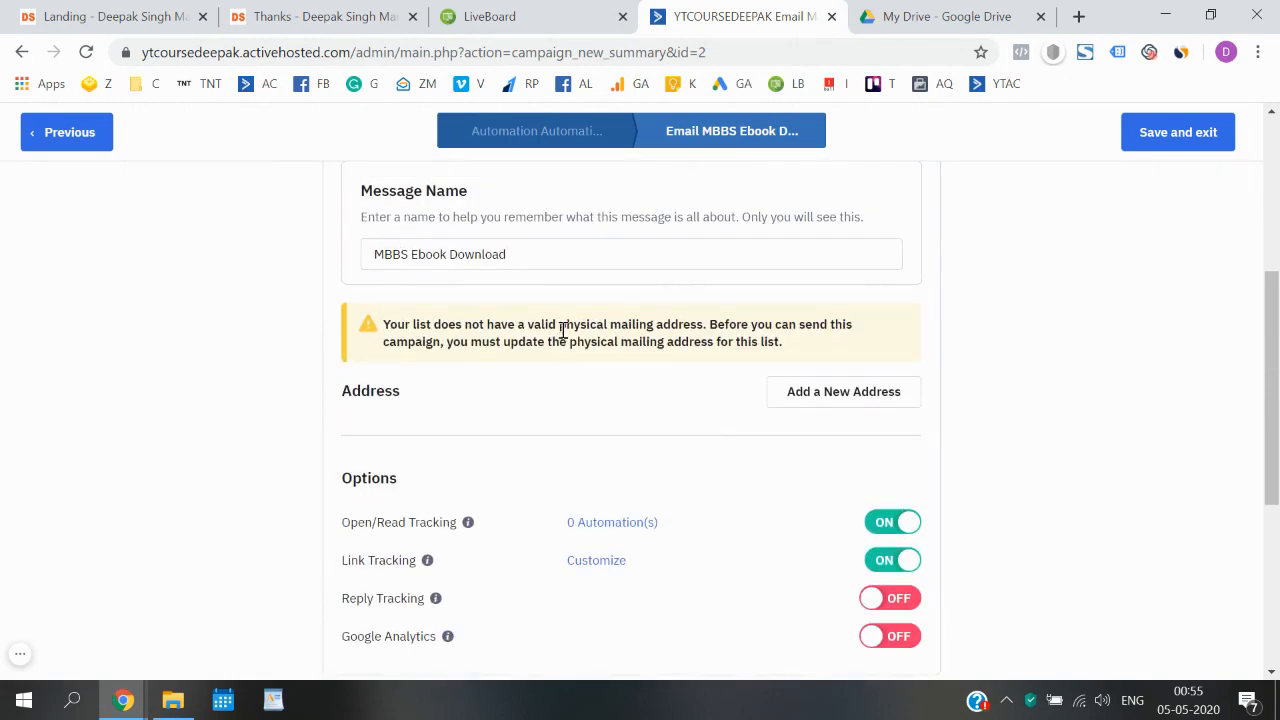
pyautogui.moveTo(562, 330); pyautogui.dragTo(379, 328)
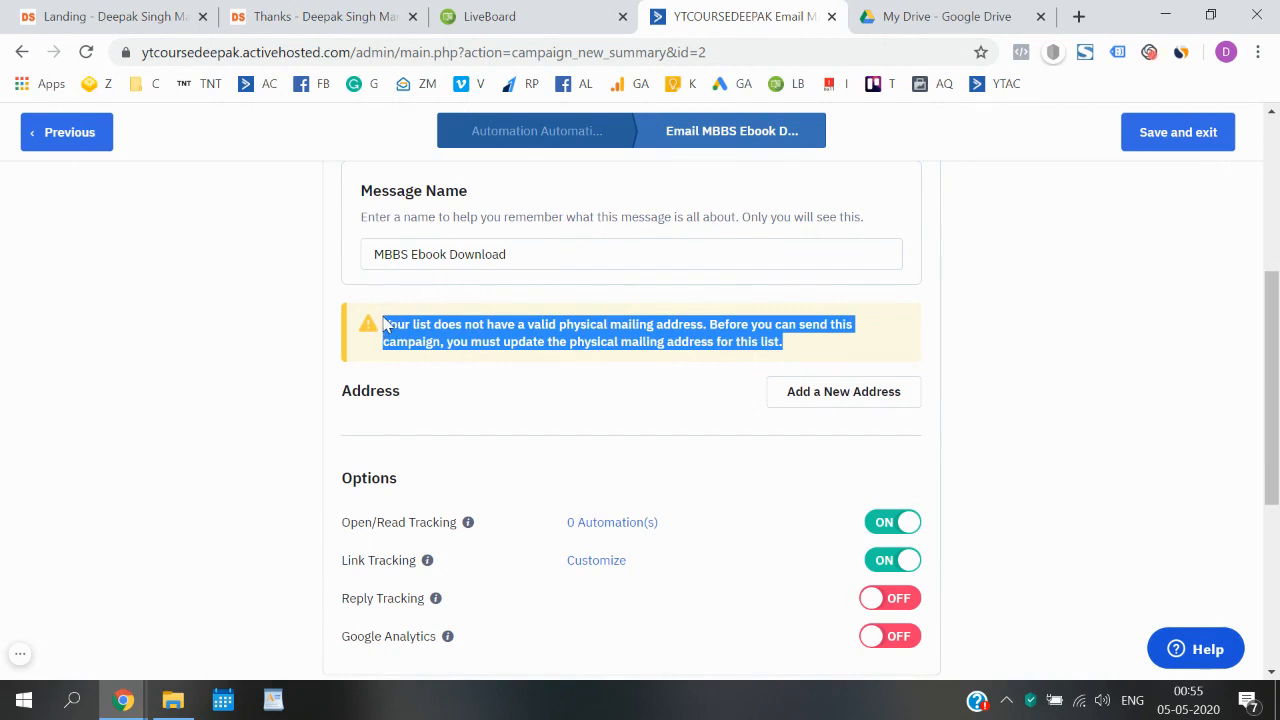
pyautogui.click(976, 406)
pyautogui.scroll(1, 976, 406)
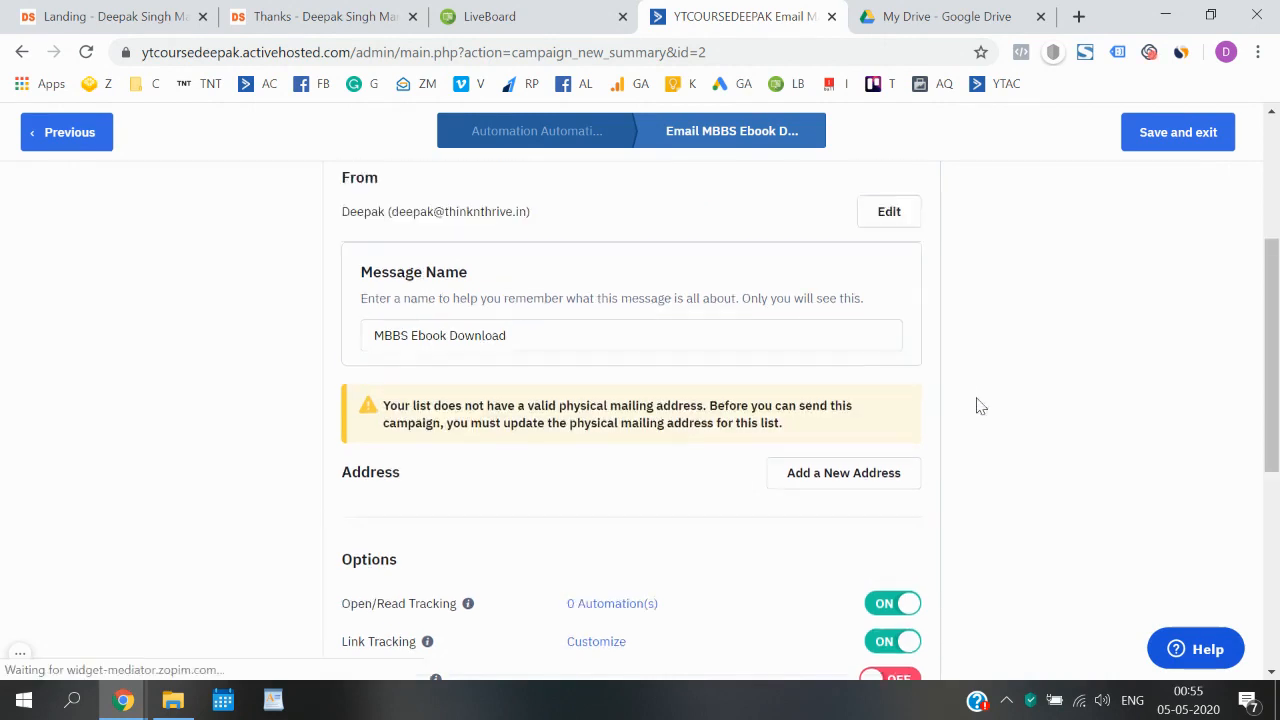
pyautogui.scroll(3, 980, 406)
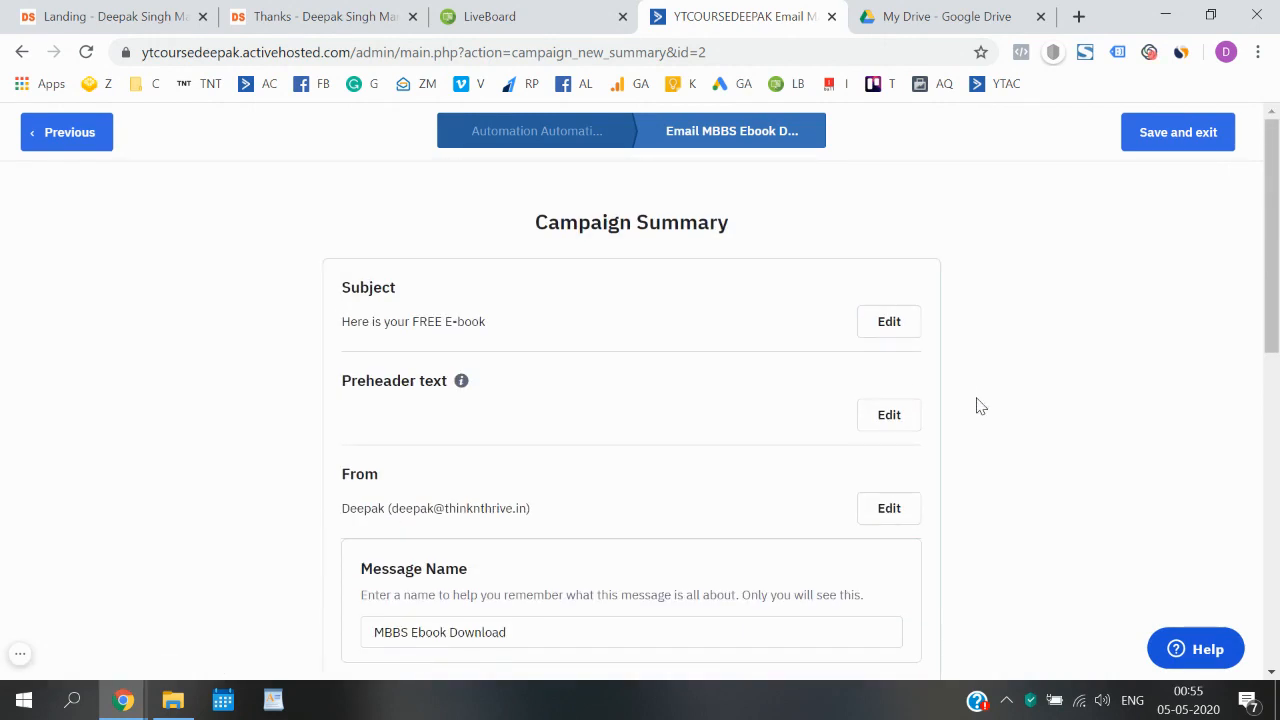
# - Start a new mailing address for the list and set its country to India
pyautogui.scroll(-4, 980, 406)
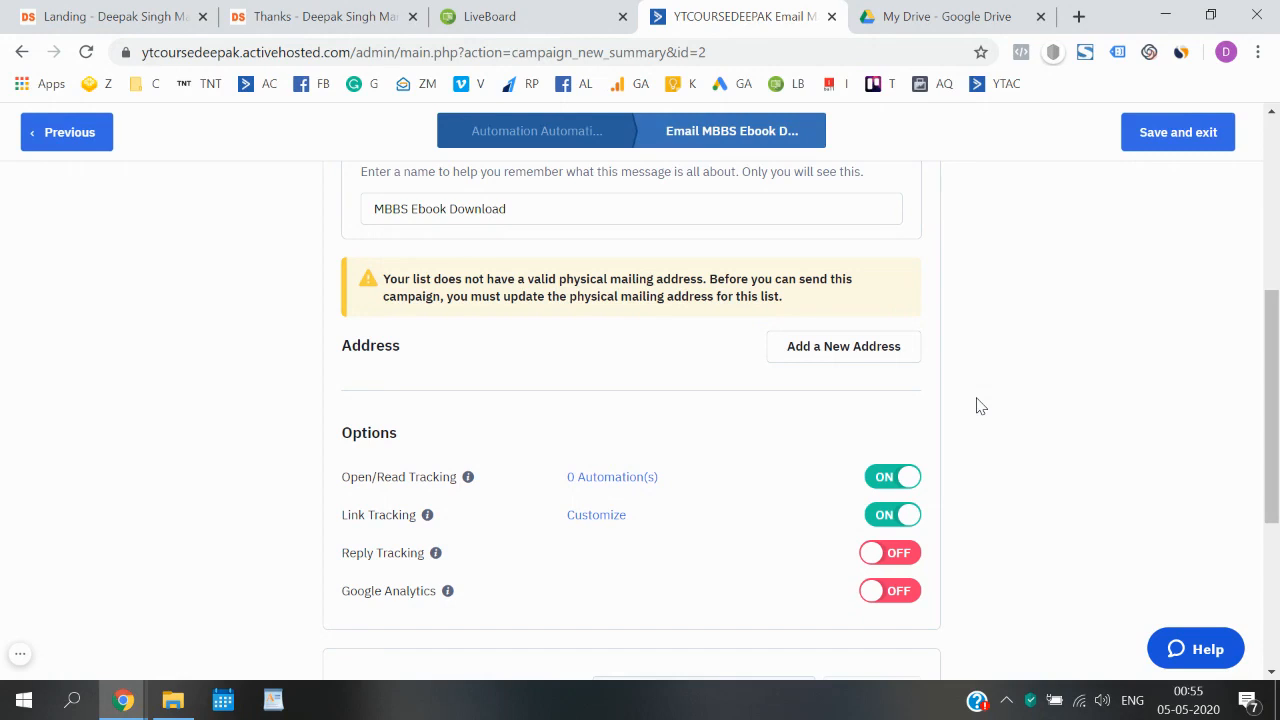
pyautogui.click(868, 360)
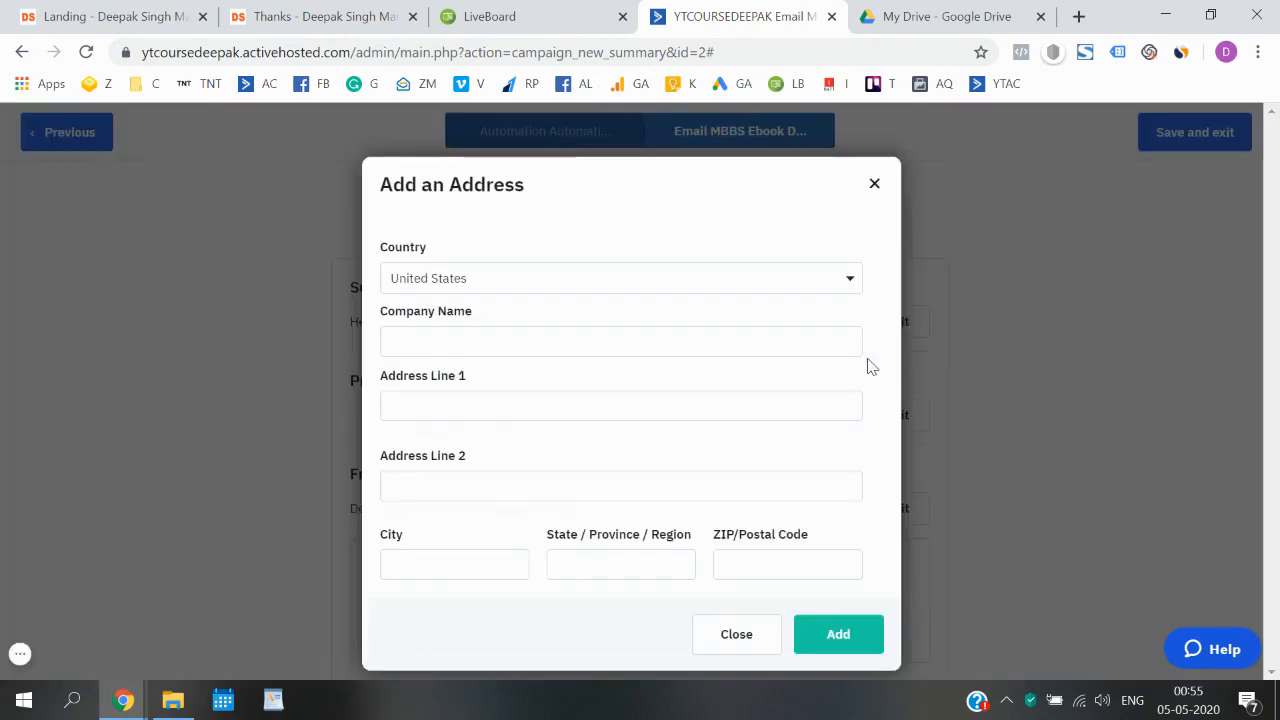
pyautogui.click(801, 281)
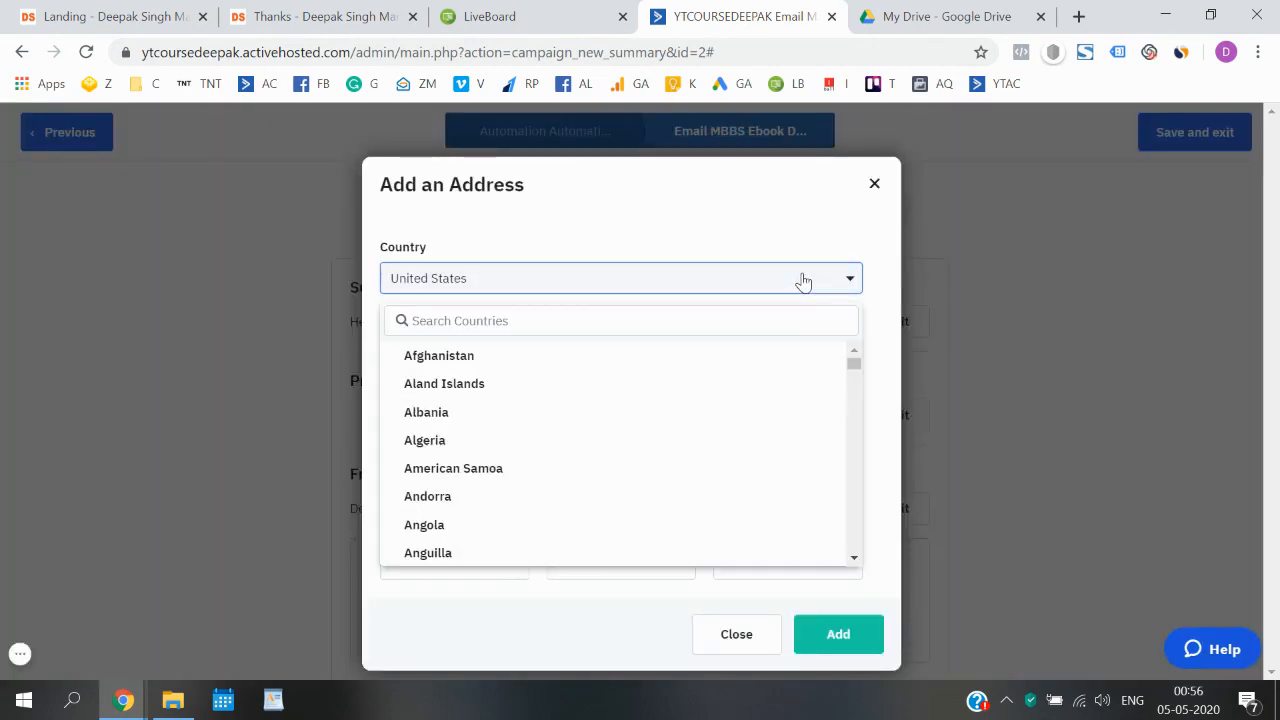
pyautogui.click(766, 320)
pyautogui.write('india')
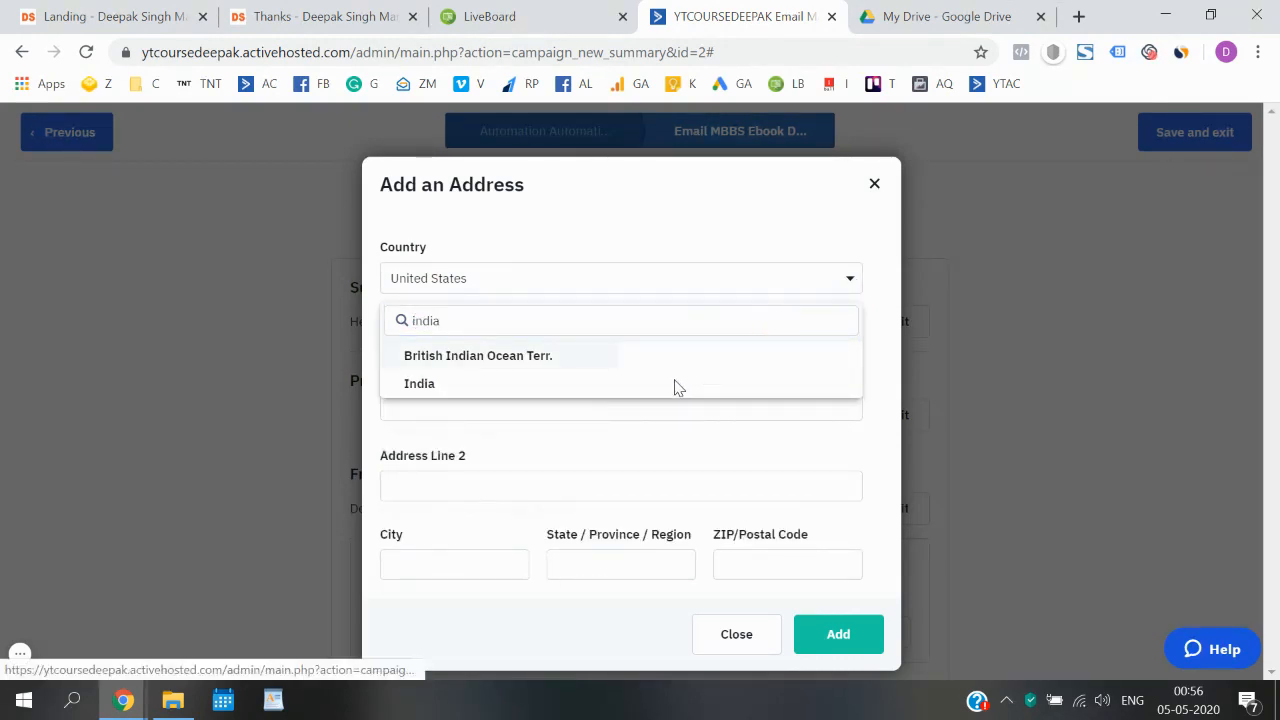
pyautogui.click(595, 385)
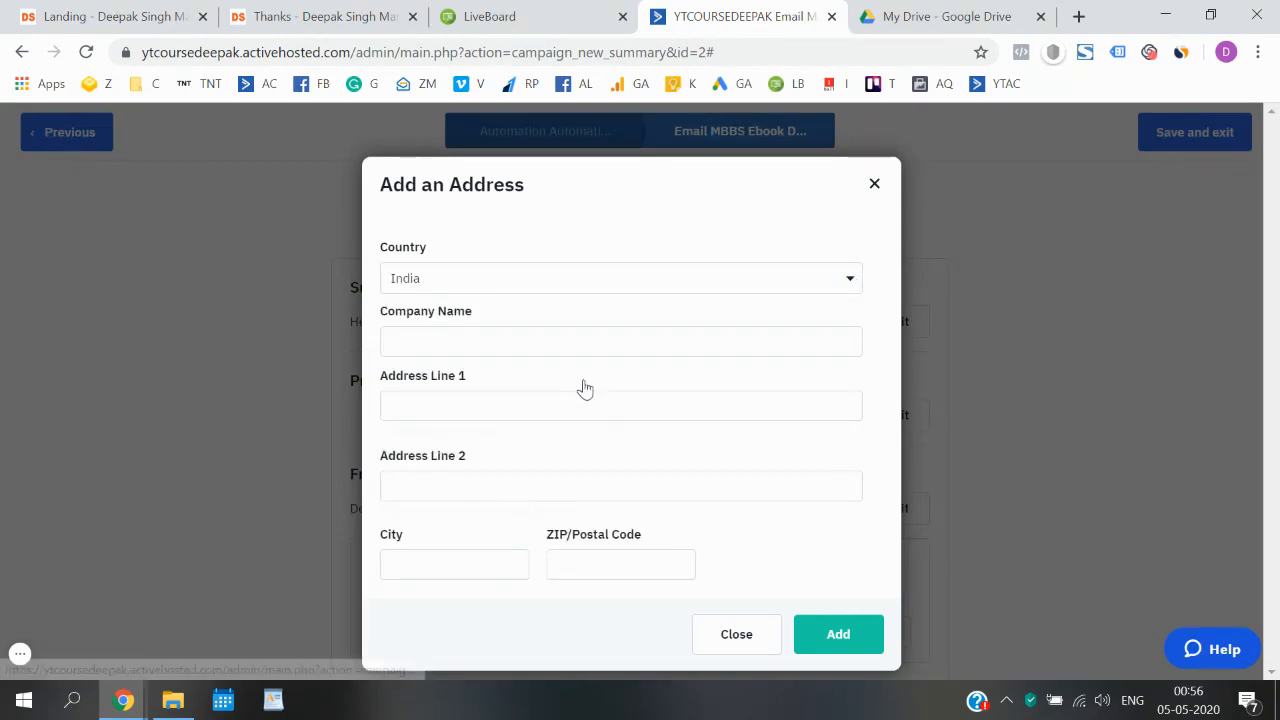
# - Enter "thtihiadsd" as the company name, fill in the first address line, city and postal code, and add the address
pyautogui.click(563, 343)
pyautogui.write('thtih')
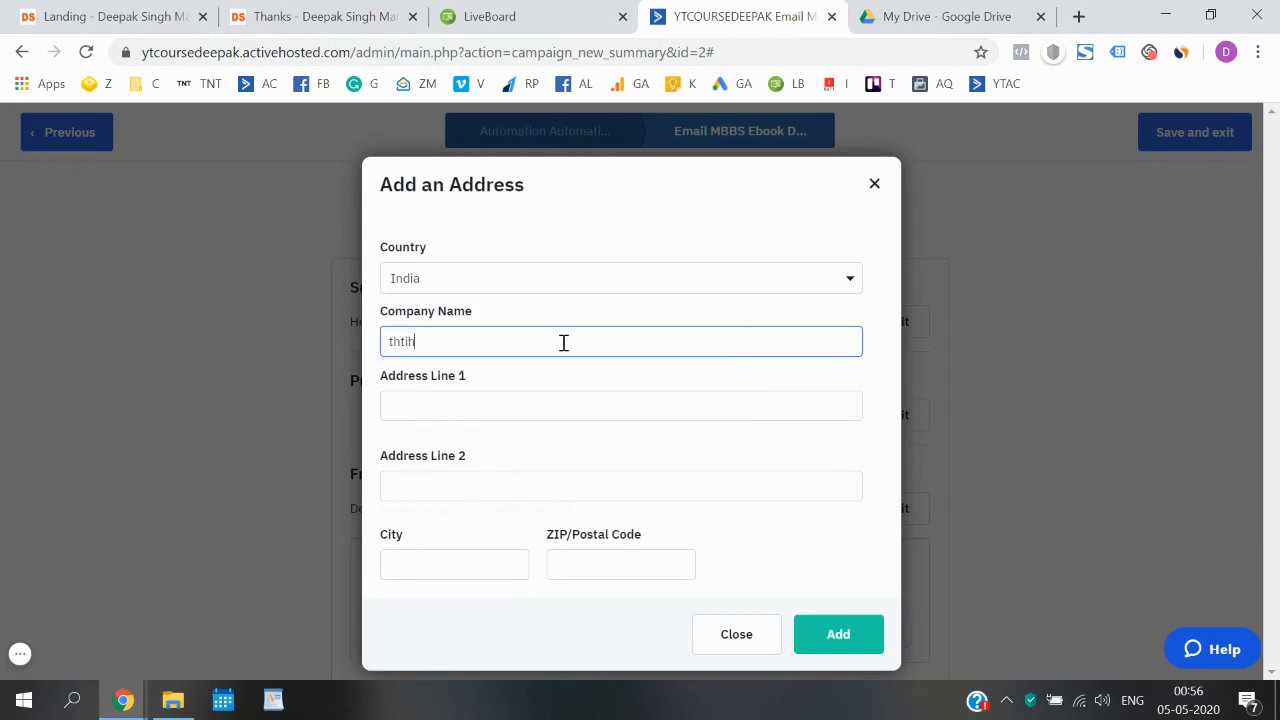
pyautogui.write('iadsd')
pyautogui.click(545, 407)
pyautogui.write('adsds')
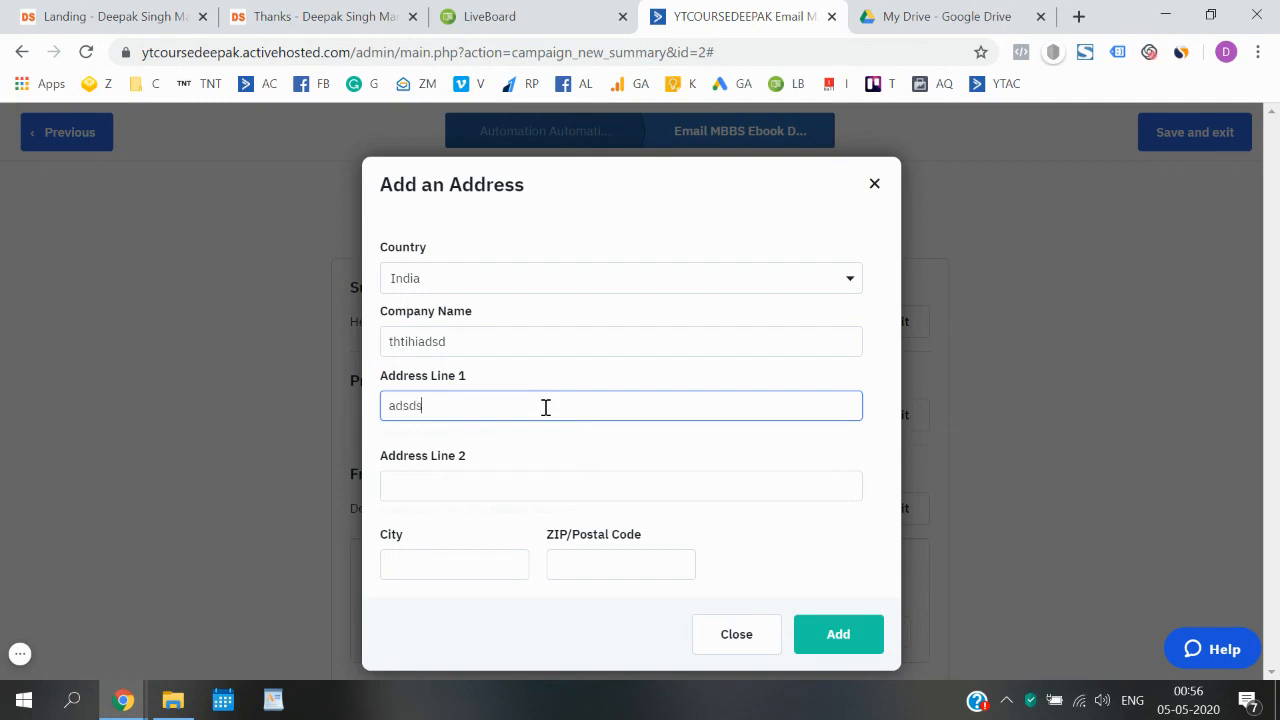
pyautogui.click(450, 559)
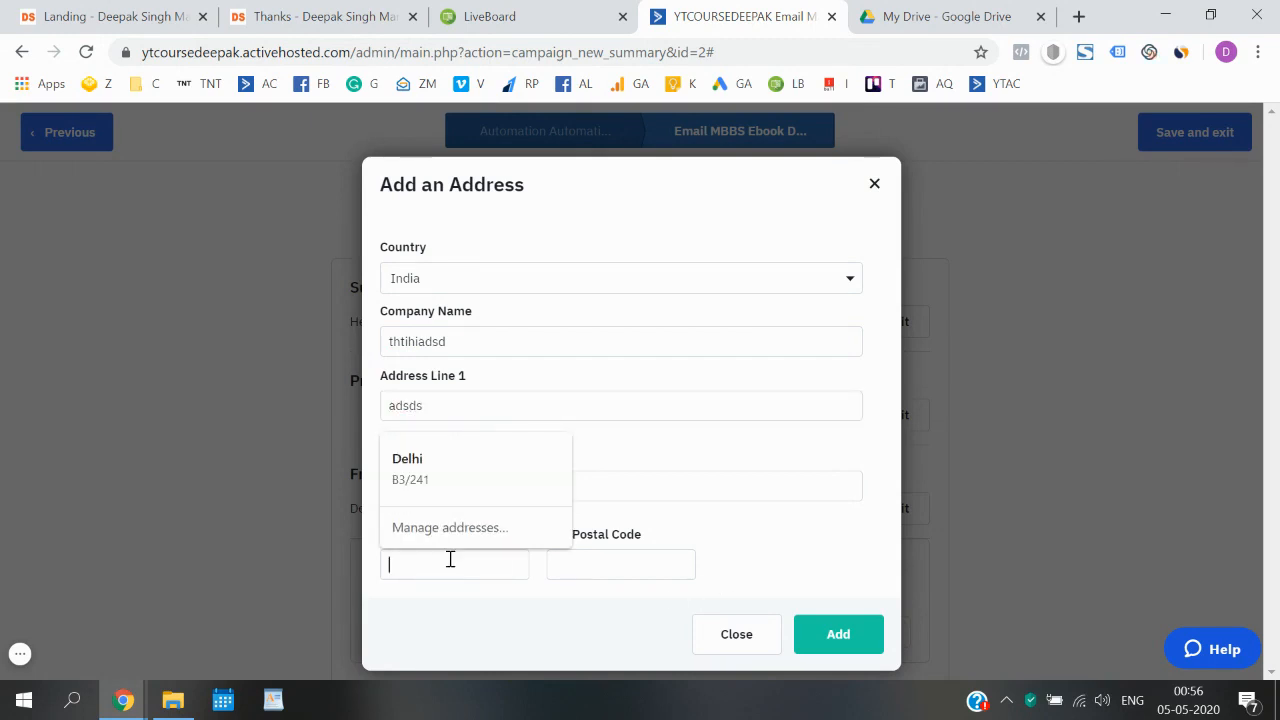
pyautogui.write('Dekhi')
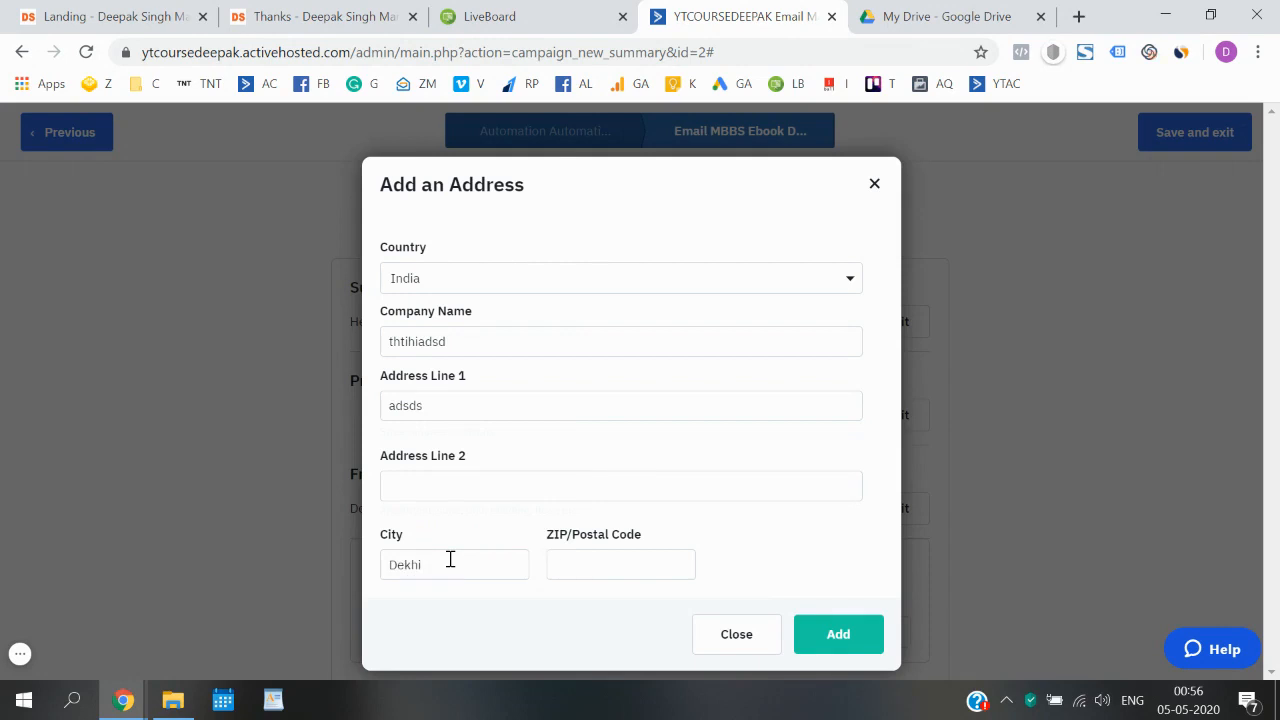
pyautogui.press('Tab')
pyautogui.write('11')
pyautogui.click(833, 557)
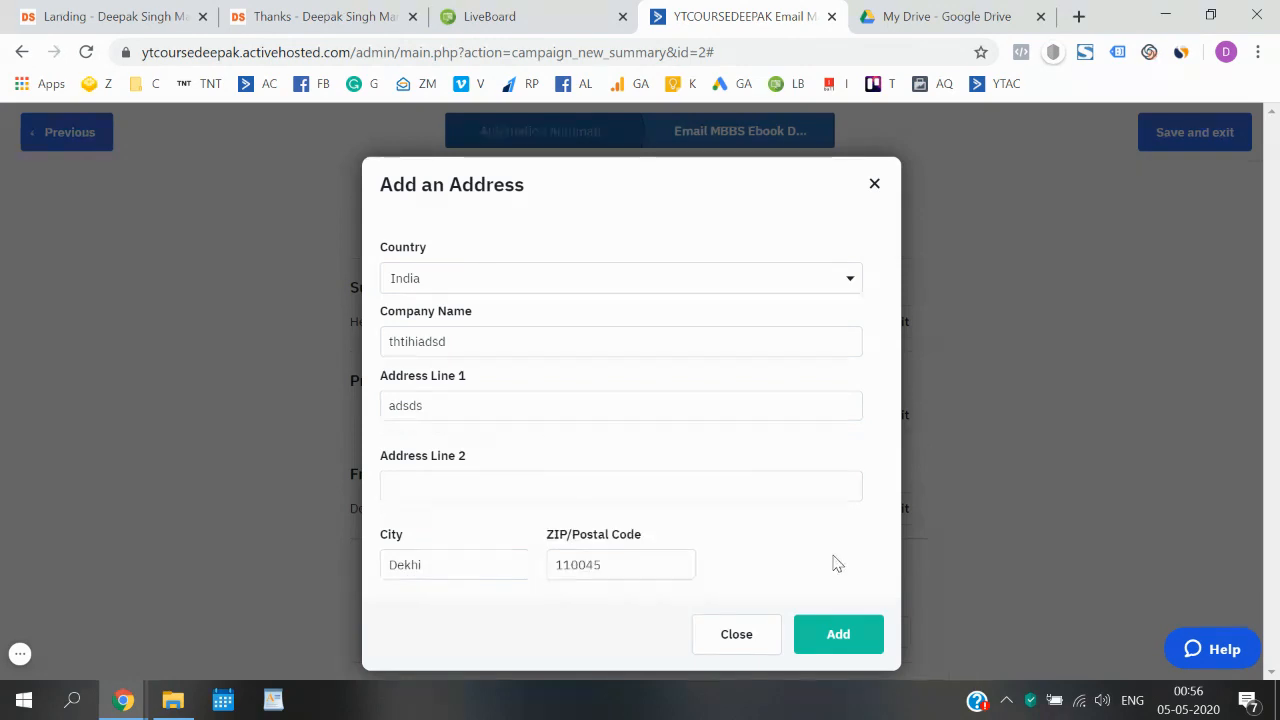
pyautogui.click(839, 630)
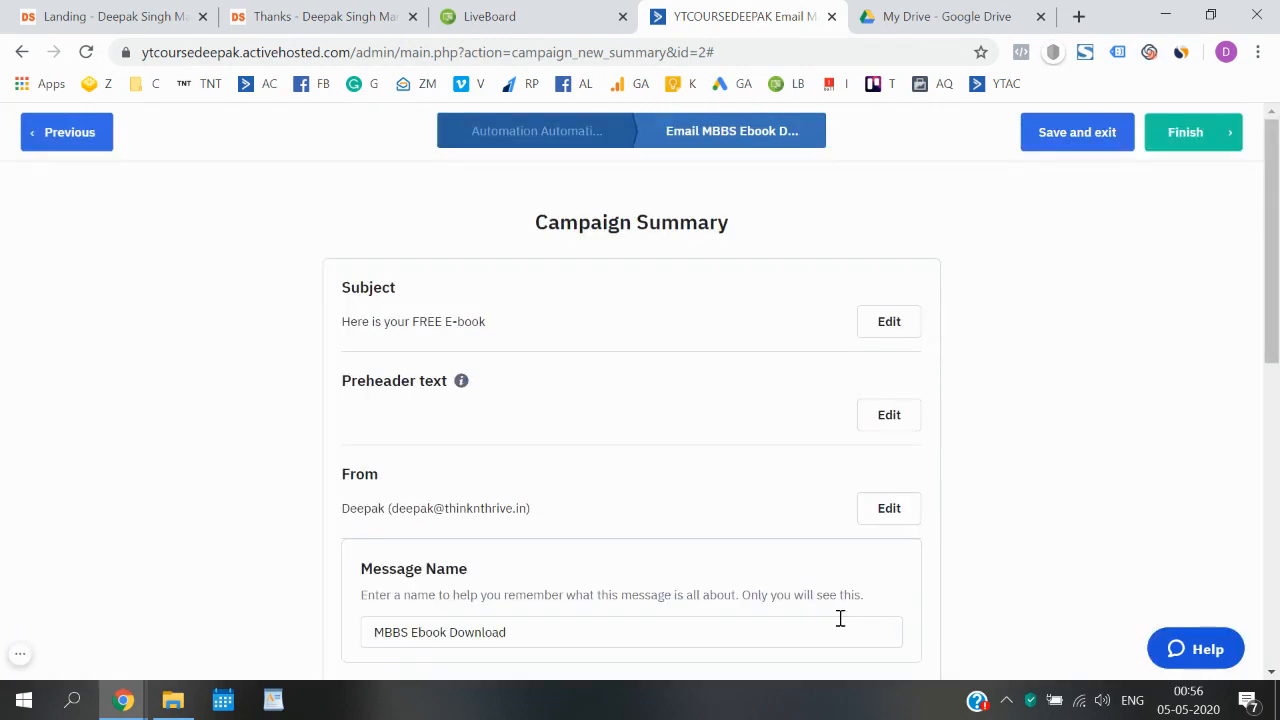
# - Check the Spam Check result and view the email's desktop preview, closing it when done
pyautogui.scroll(-7, 1088, 490)
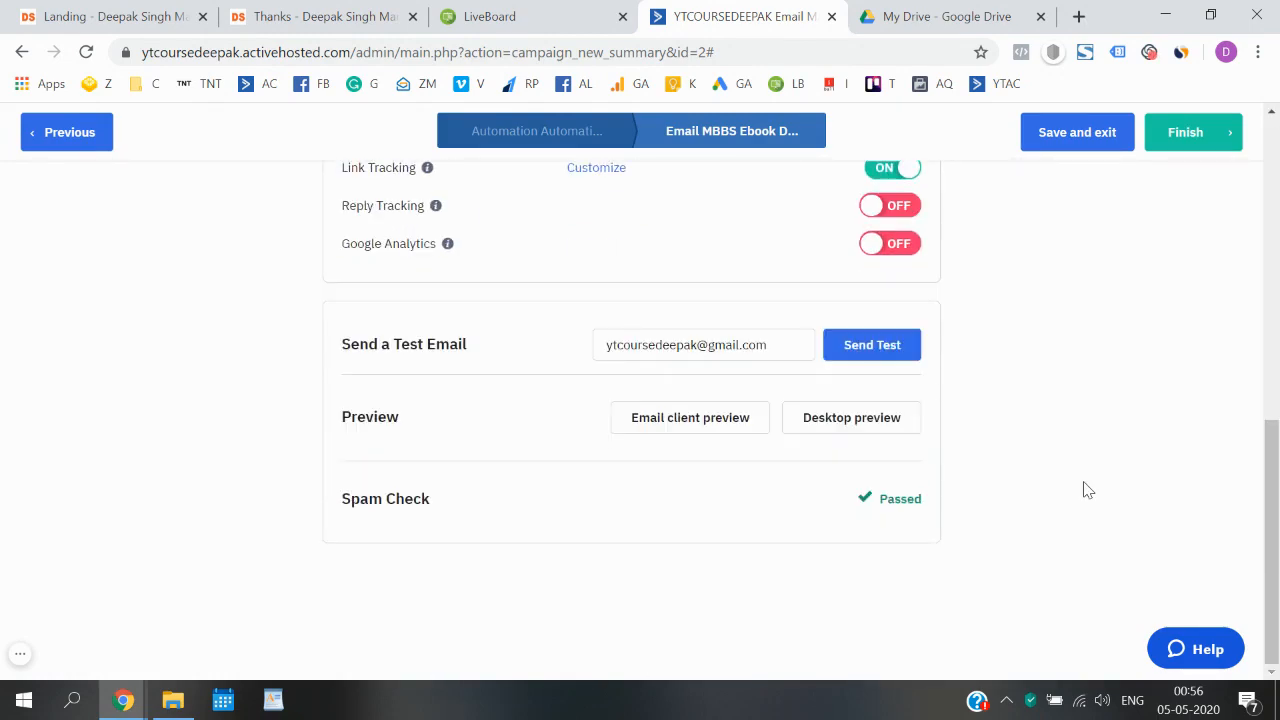
pyautogui.scroll(7, 1088, 490)
pyautogui.scroll(-6, 1088, 490)
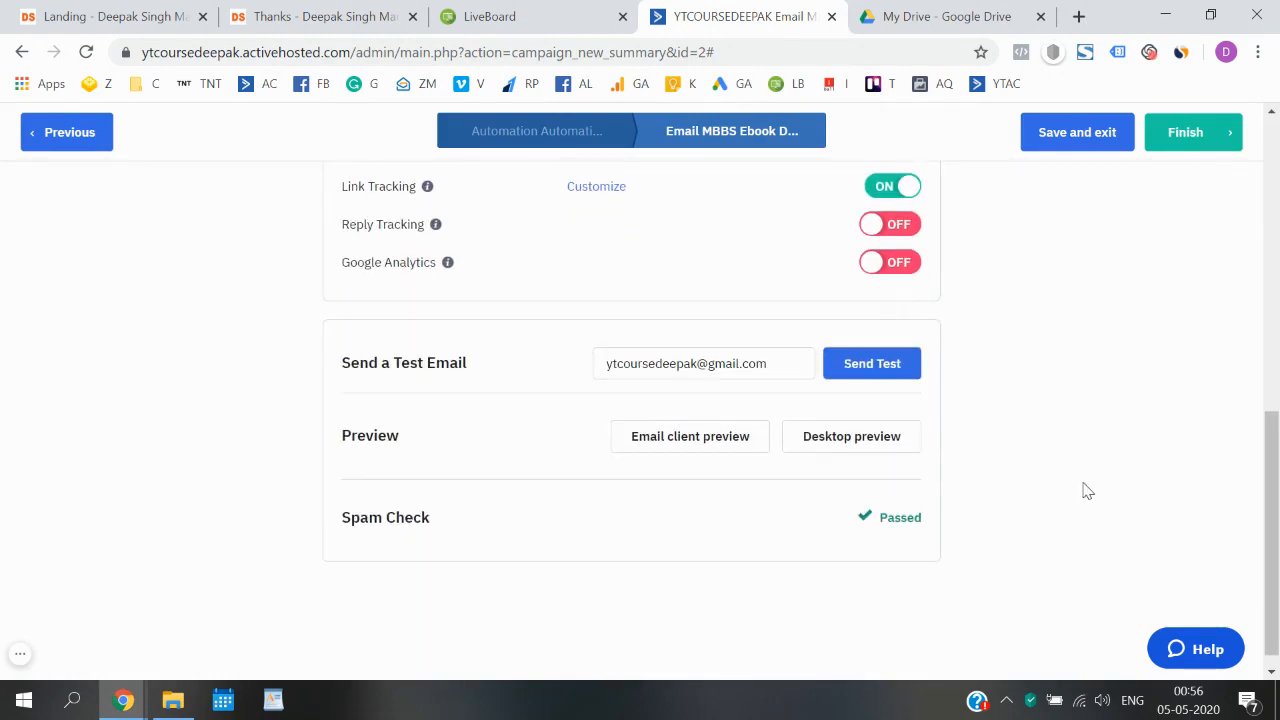
pyautogui.click(874, 437)
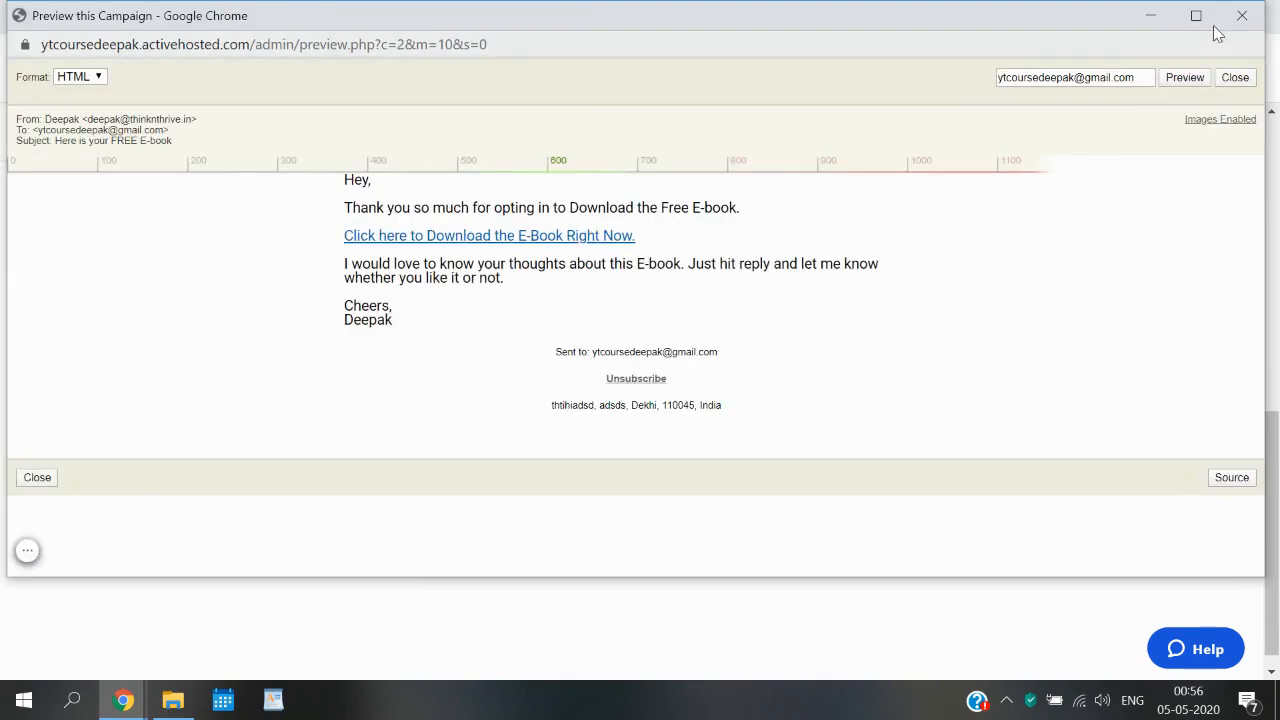
pyautogui.click(1236, 24)
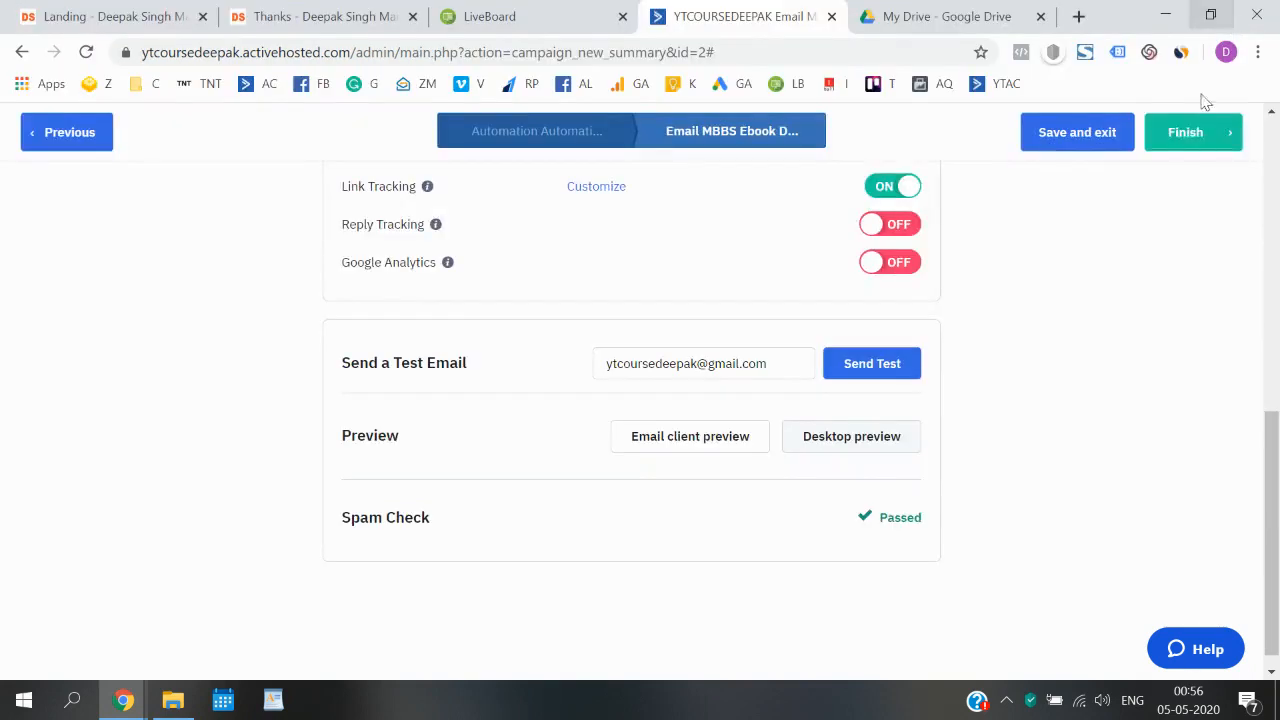
pyautogui.scroll(10, 978, 442)
pyautogui.scroll(-10, 978, 442)
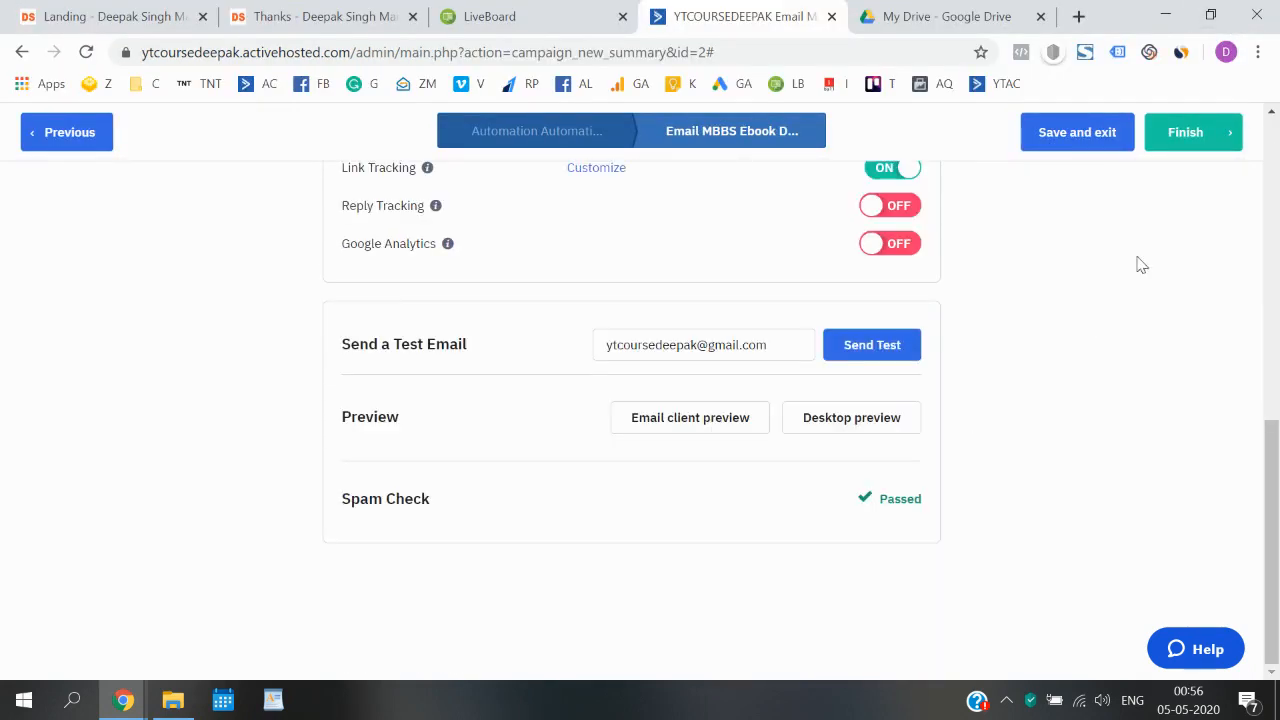
# - Finish the campaign and save MBBS Ebook Download as the email the automation sends
pyautogui.scroll(10, 1137, 263)
pyautogui.click(1225, 133)
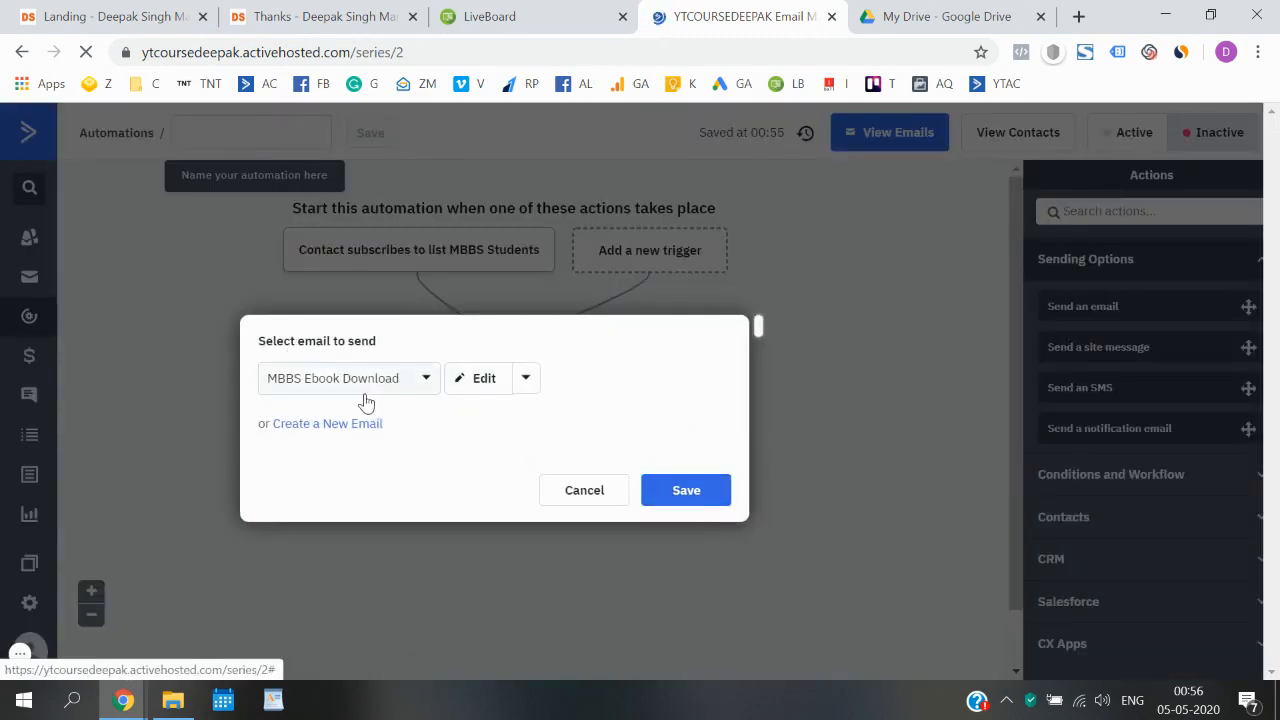
pyautogui.click(688, 491)
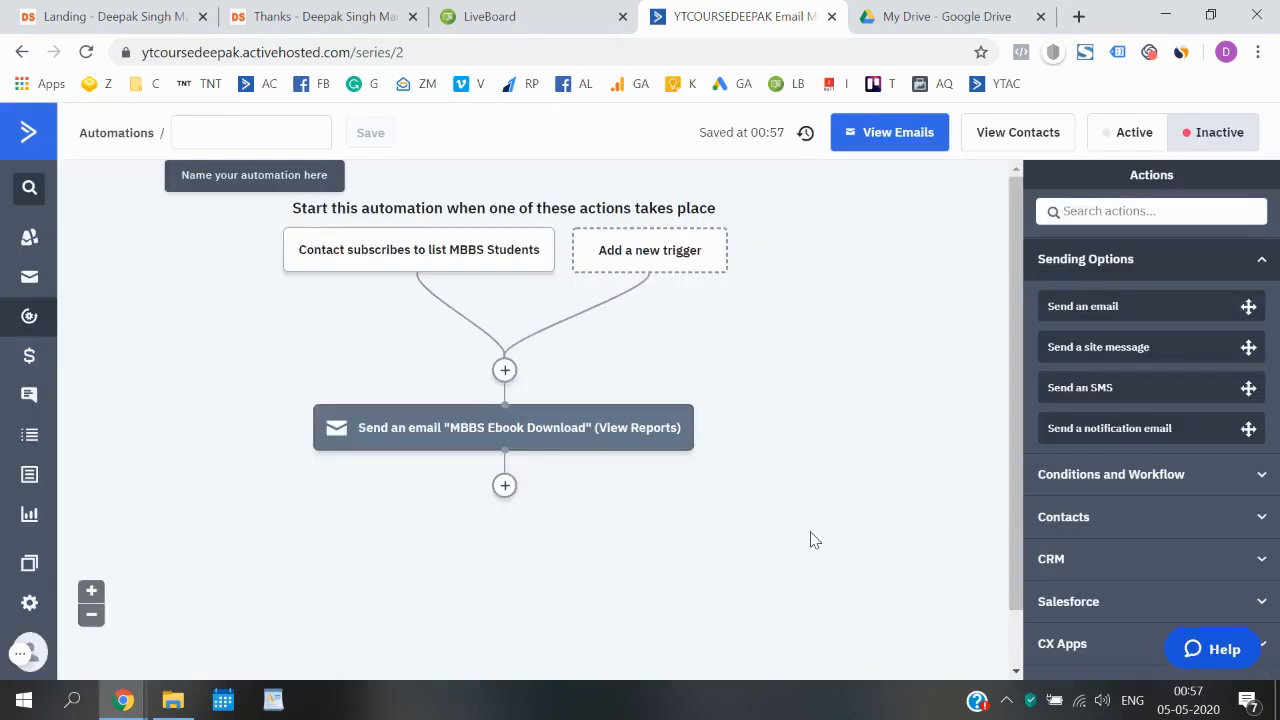
# - Name the automation "MBBS Students", save the name and switch the automation to active
pyautogui.click(270, 123)
pyautogui.write('MBBS St')
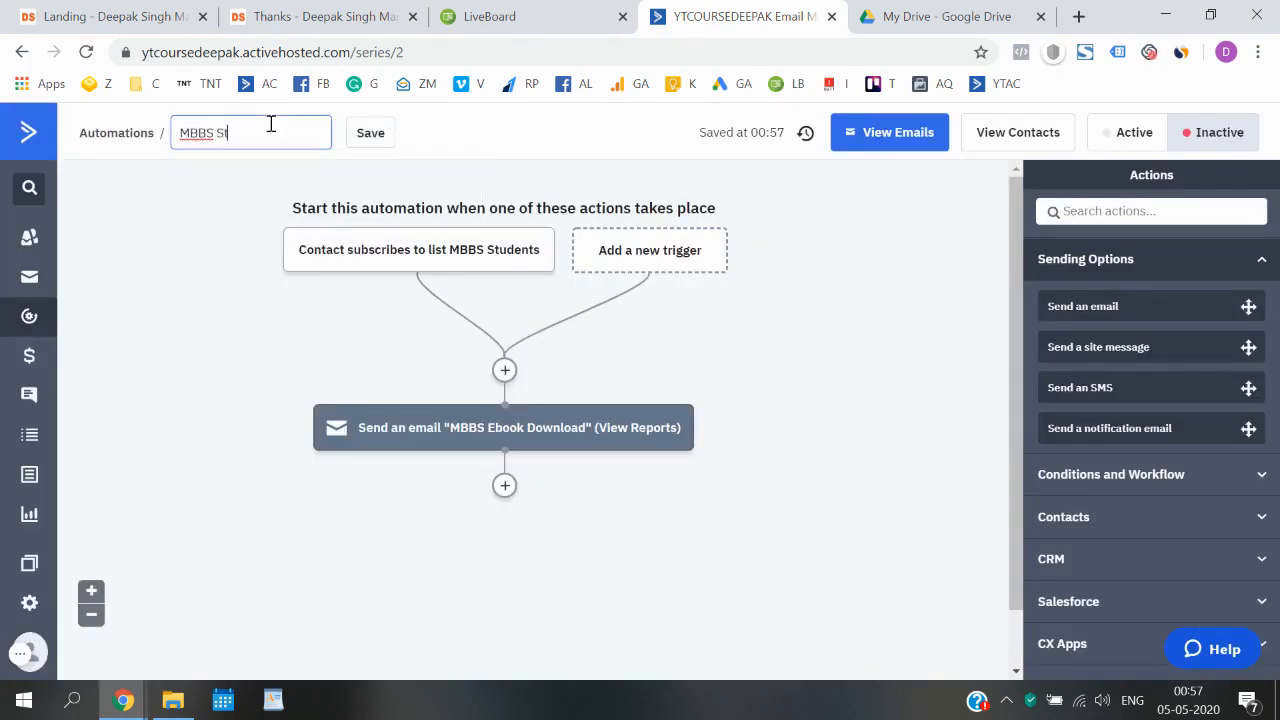
pyautogui.write('udents')
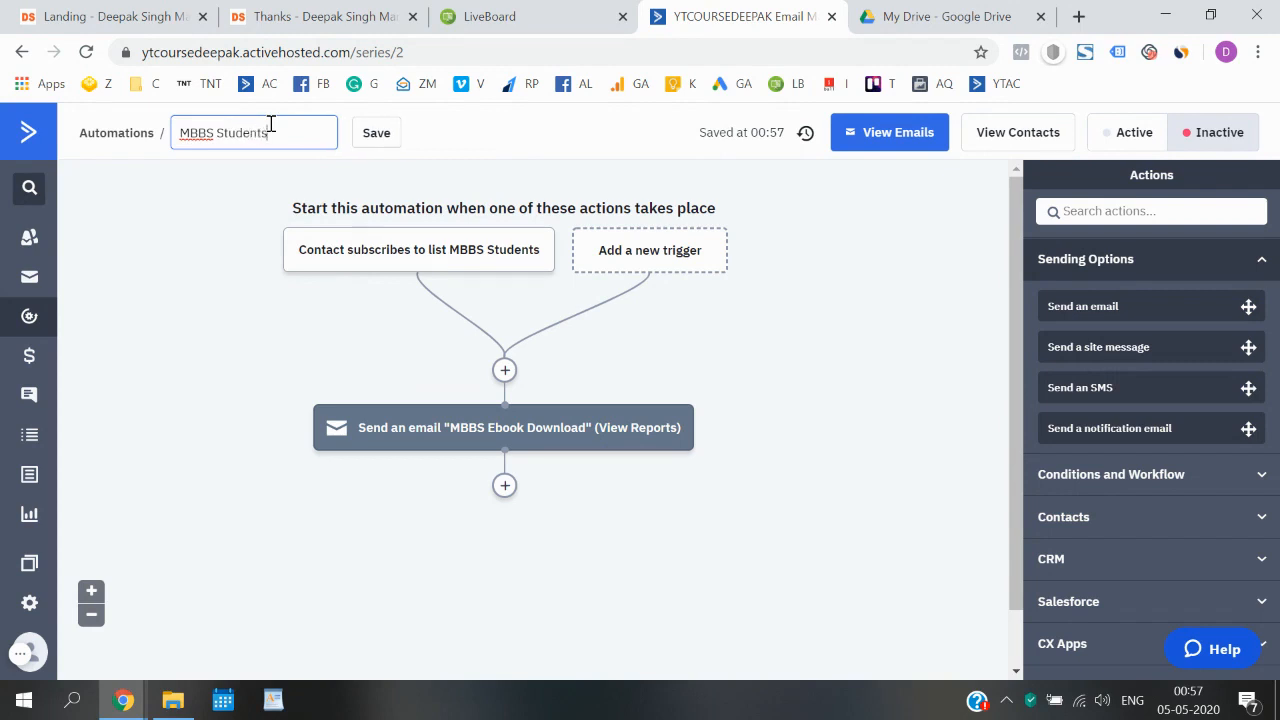
pyautogui.click(370, 140)
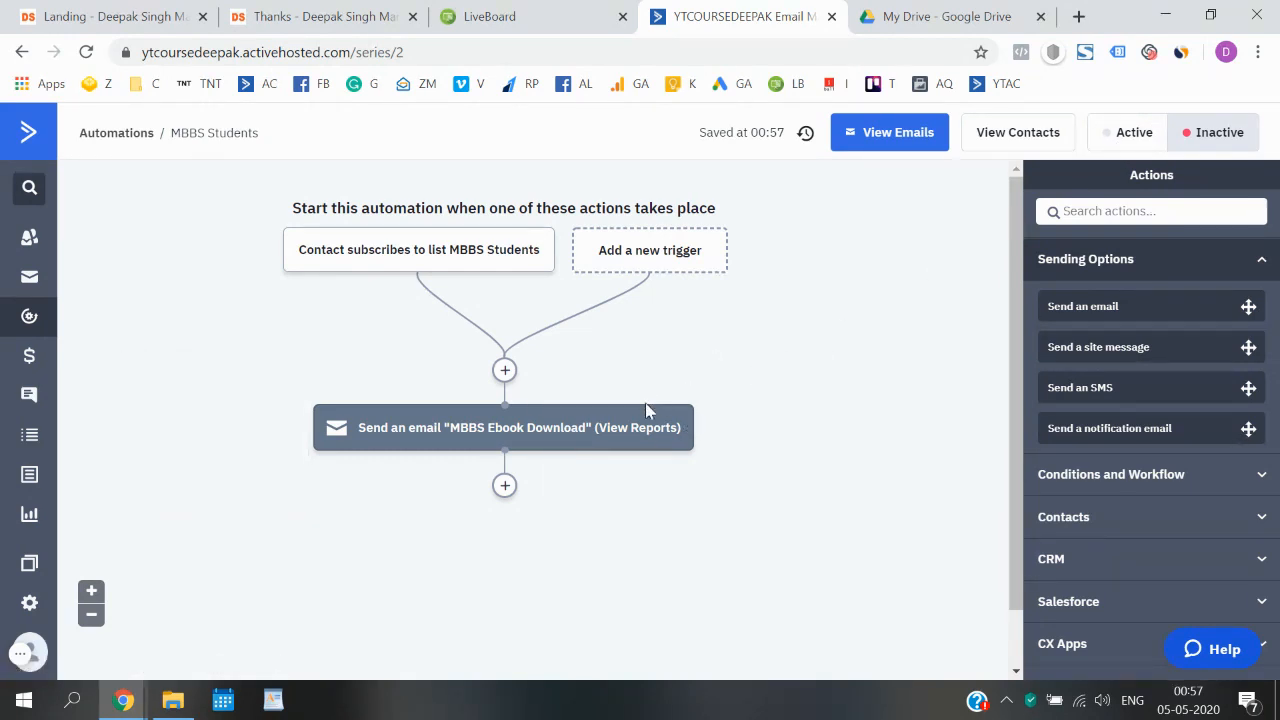
pyautogui.click(1108, 140)
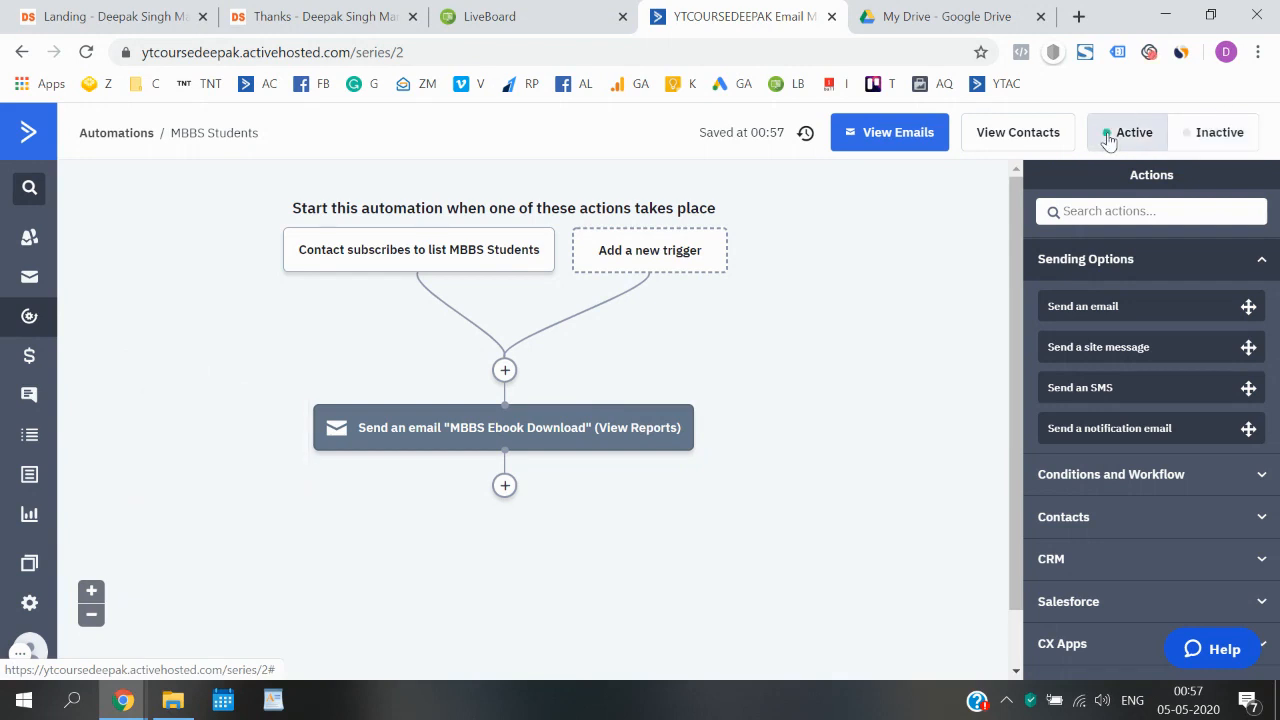
# - Return to the automations list to check the MBBS Students entry and its stats, and glance at the landing page's sign-up form
pyautogui.click(116, 133)
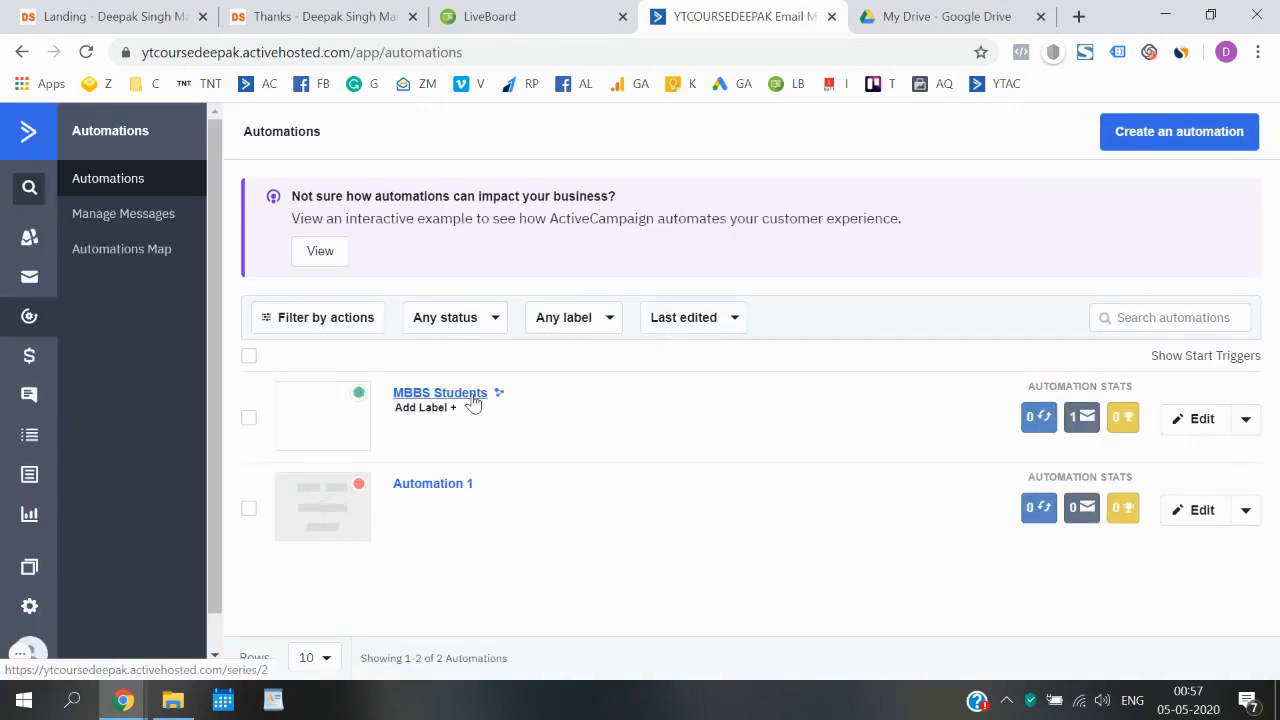
pyautogui.moveTo(1080, 420)
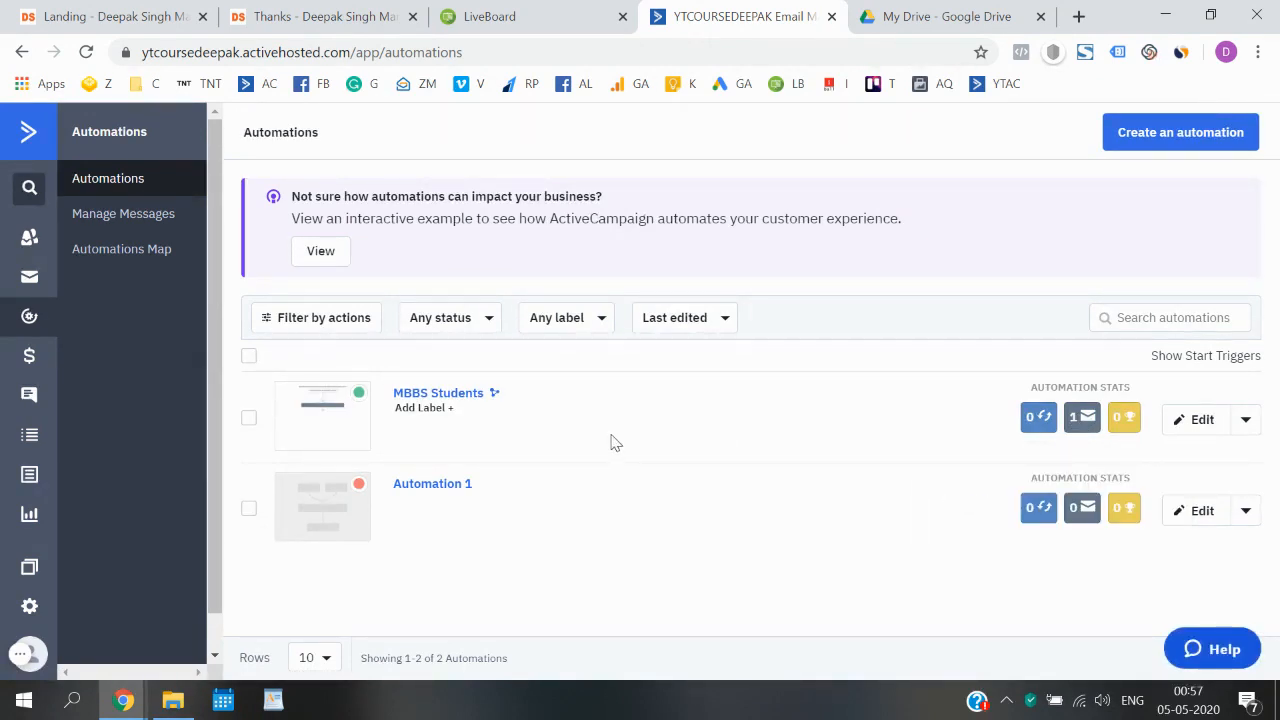
pyautogui.click(150, 14)
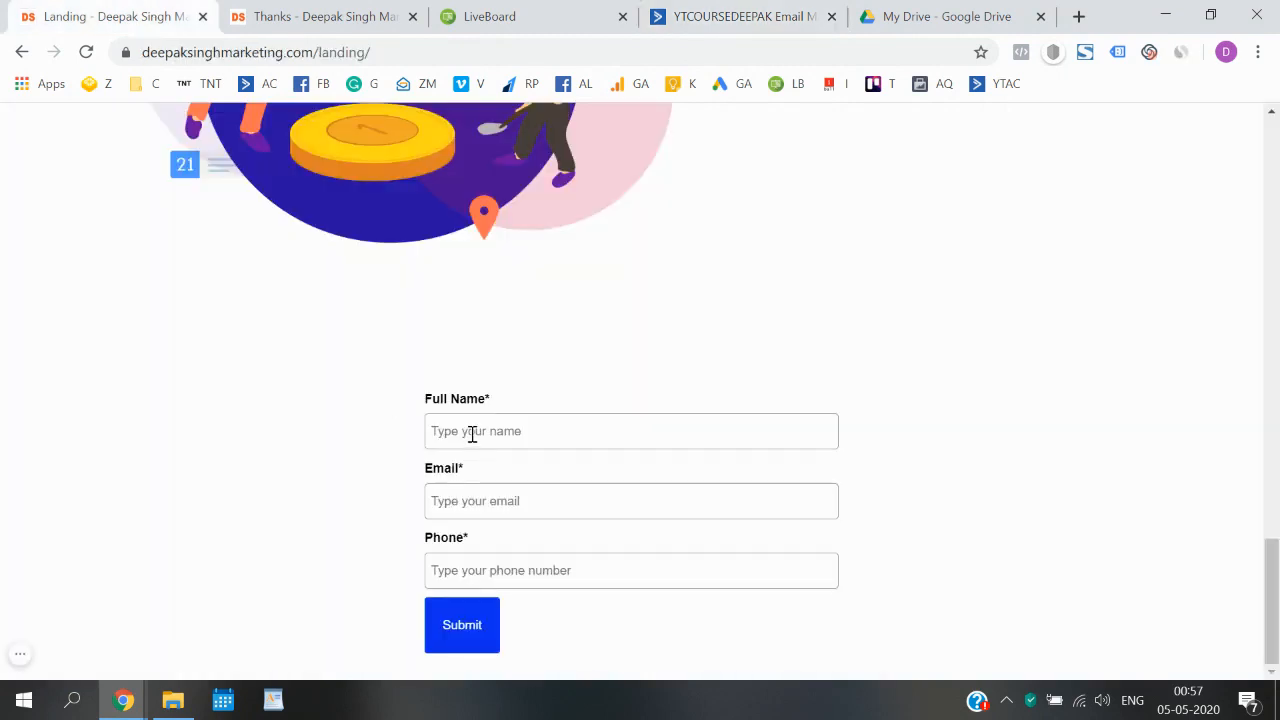
pyautogui.click(740, 16)
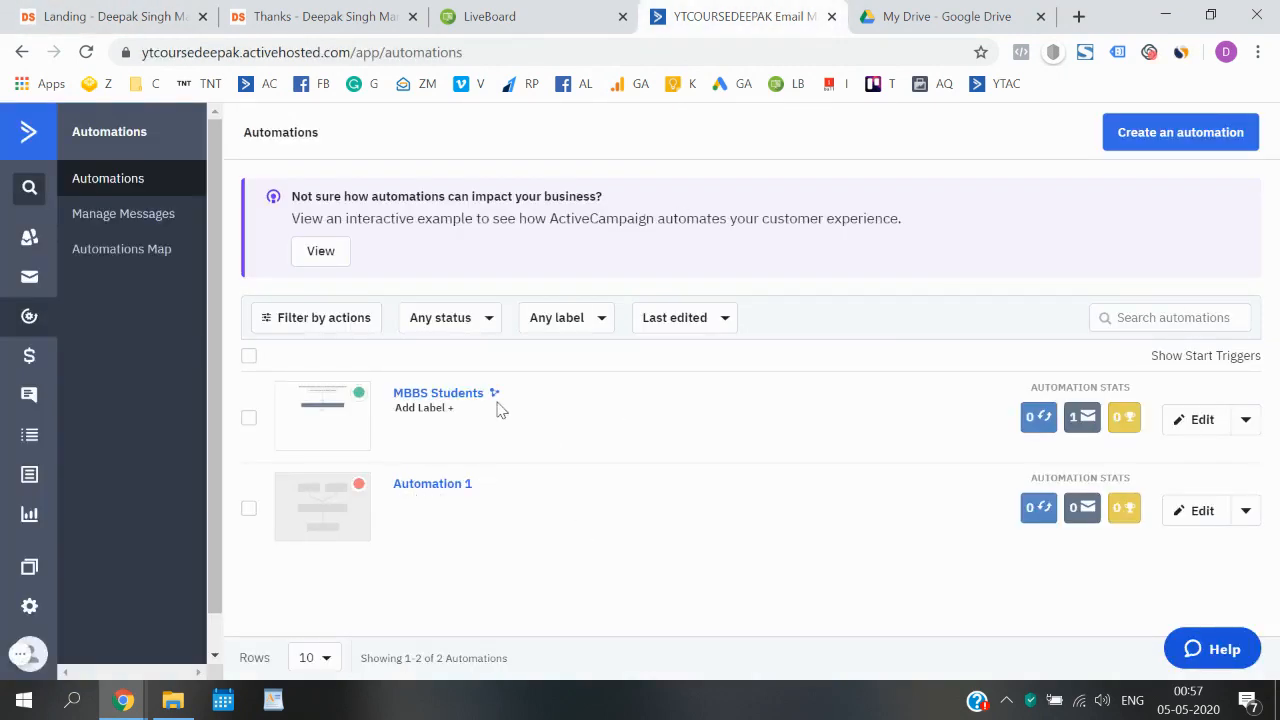